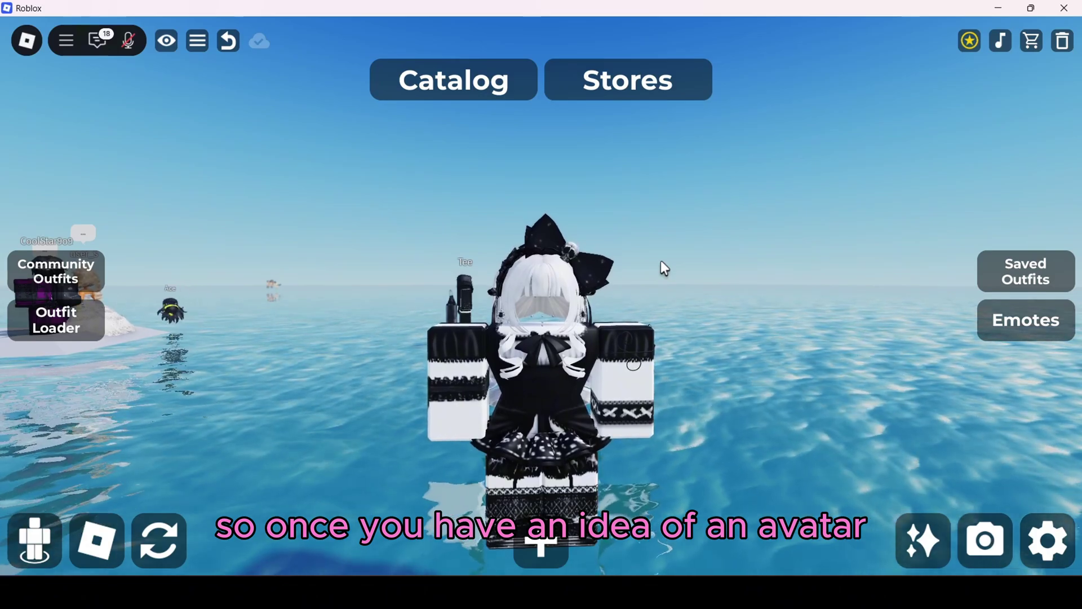
- Orbit the Roblox game camera around the avatar to show its outfit from all sides
right_click_drag(583, 165, 586, 167)
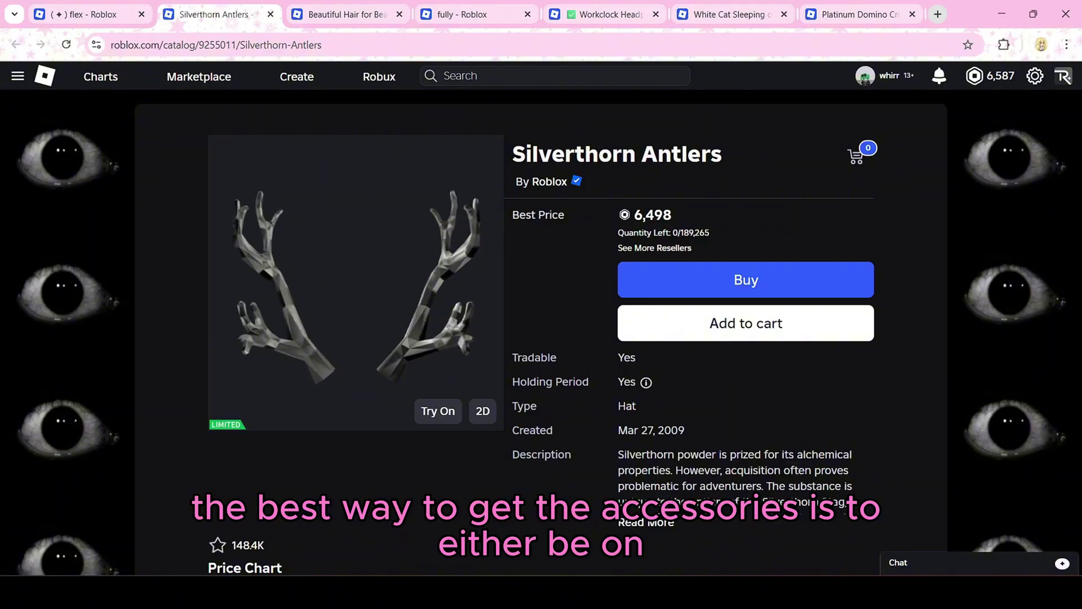
- Snap the Roblox game beside Chrome, with Marketplace in the browser and the in-game catalog open
left_click(727, 523)
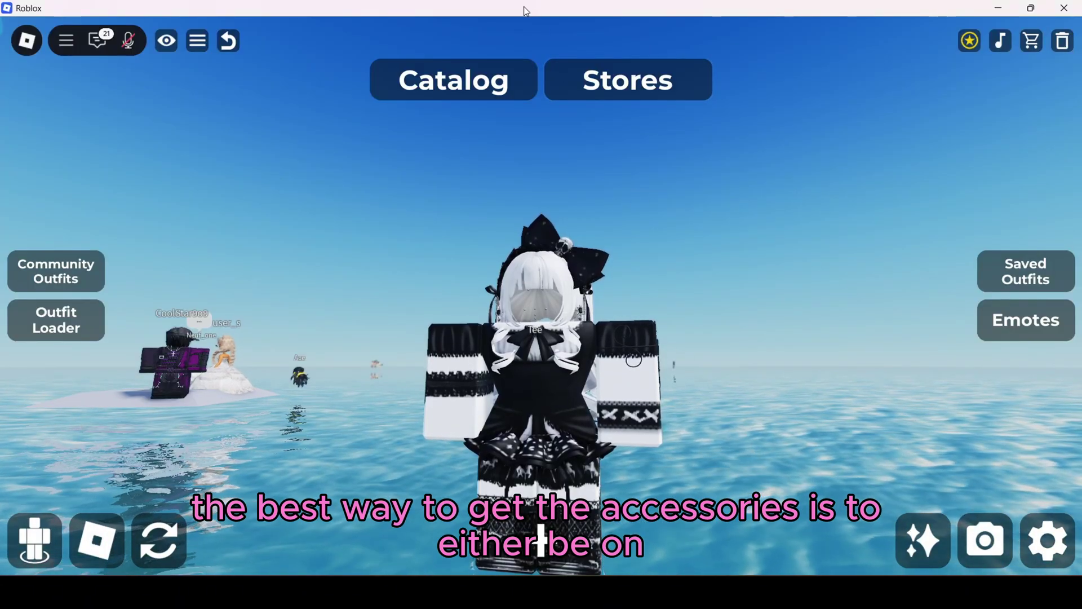
left_click_drag(523, 7, 1079, 132)
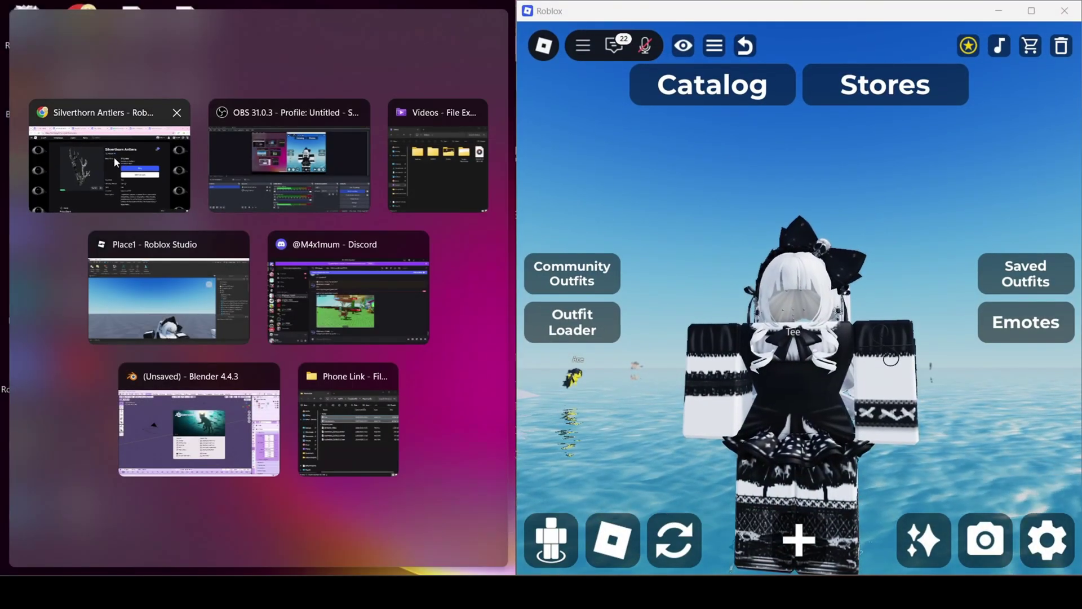
left_click(110, 157)
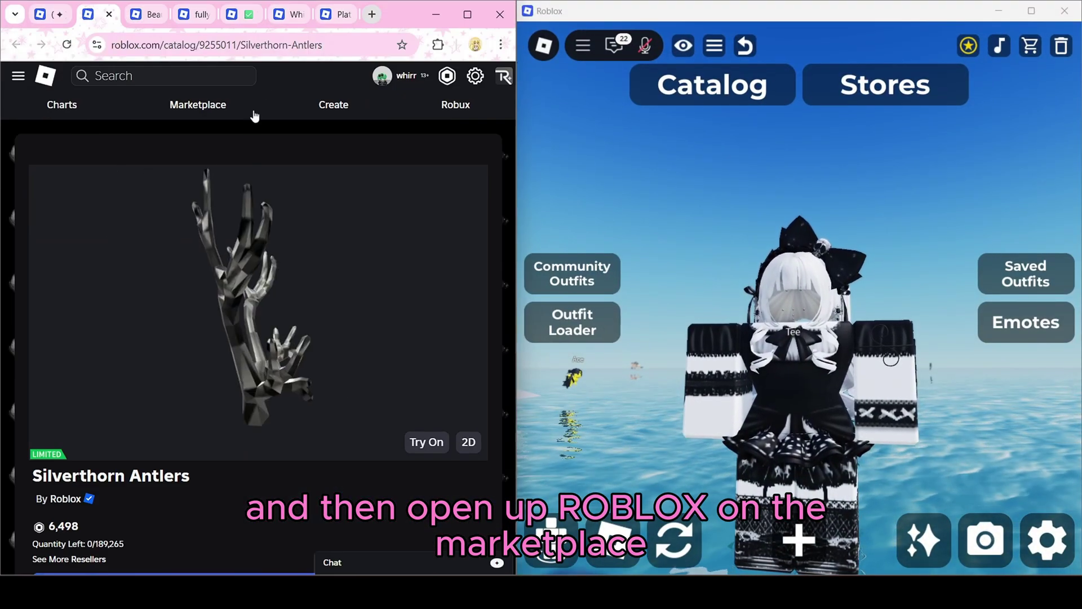
left_click(213, 117)
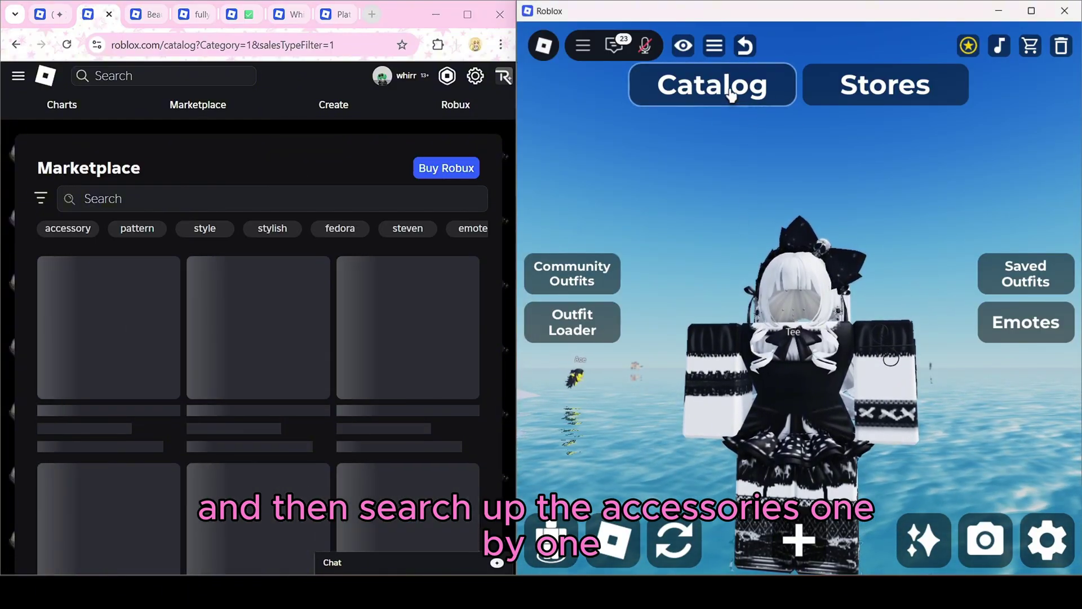
left_click(761, 94)
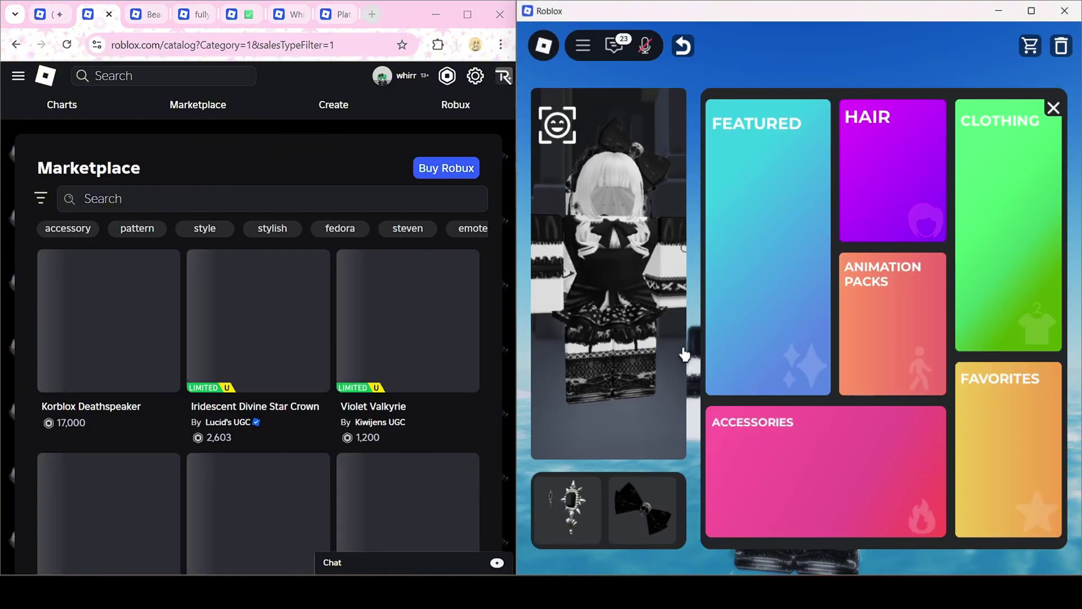
- Search the Marketplace for 'luzury jeweled ea' and open the earrings result in a new tab
left_click(571, 506)
left_click(418, 205)
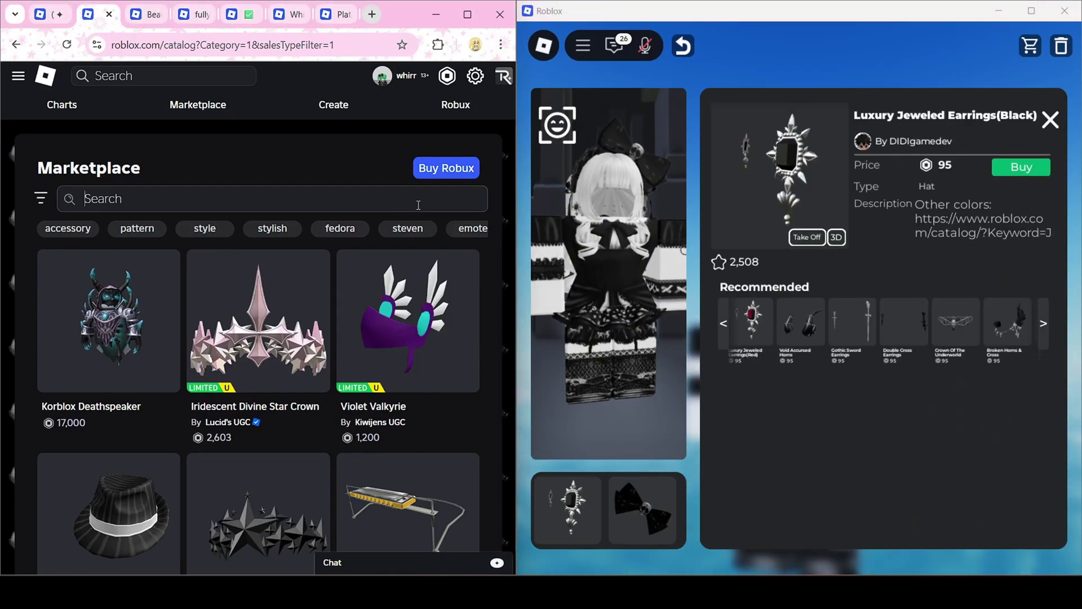
type("luzury jeweled ")
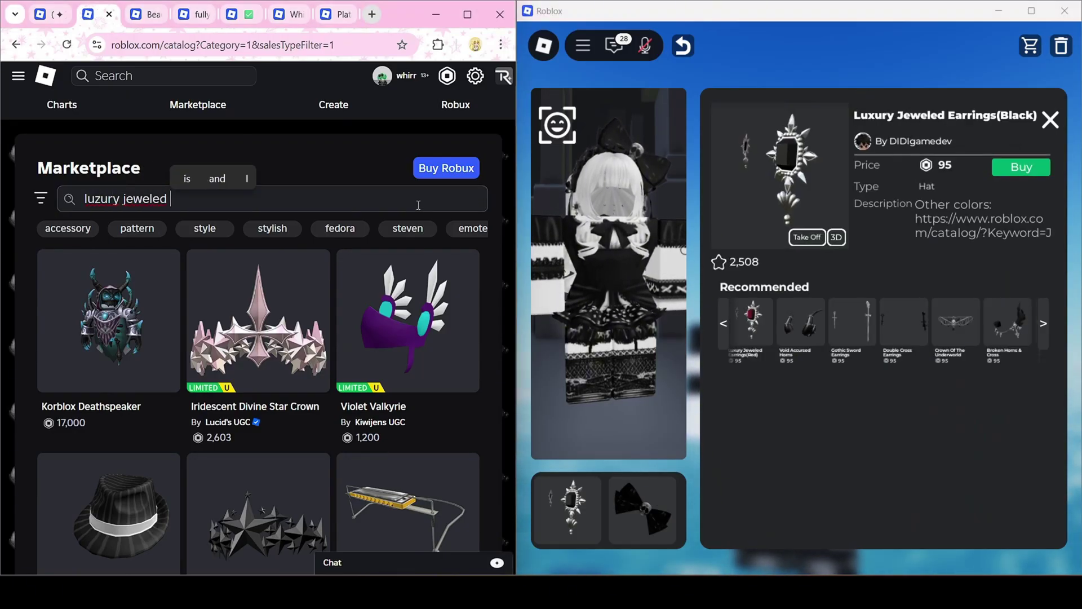
type("earrings black")
key("Return")
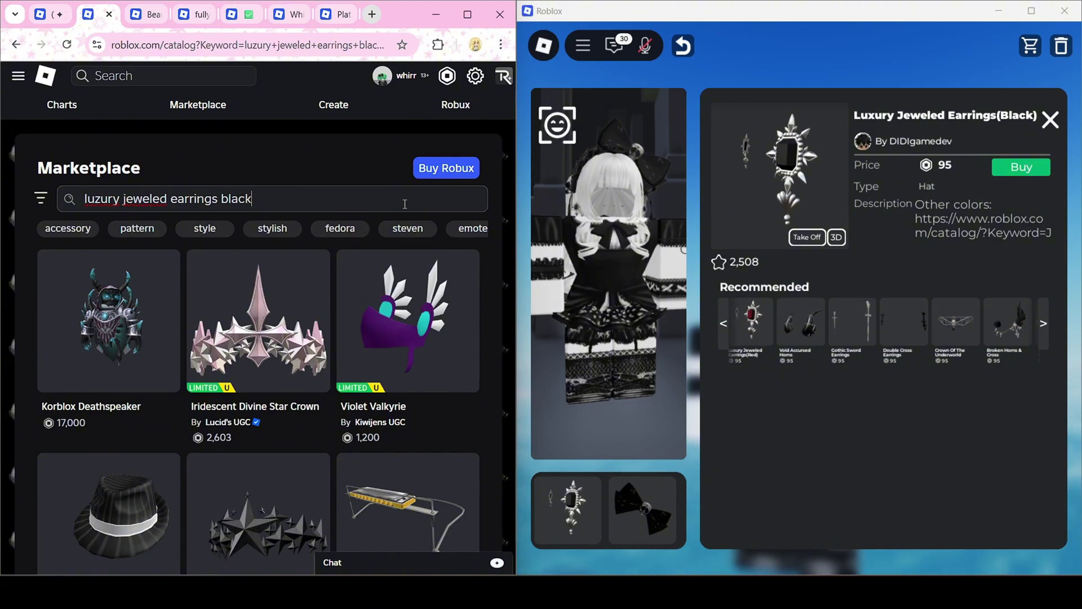
middle_click(96, 338)
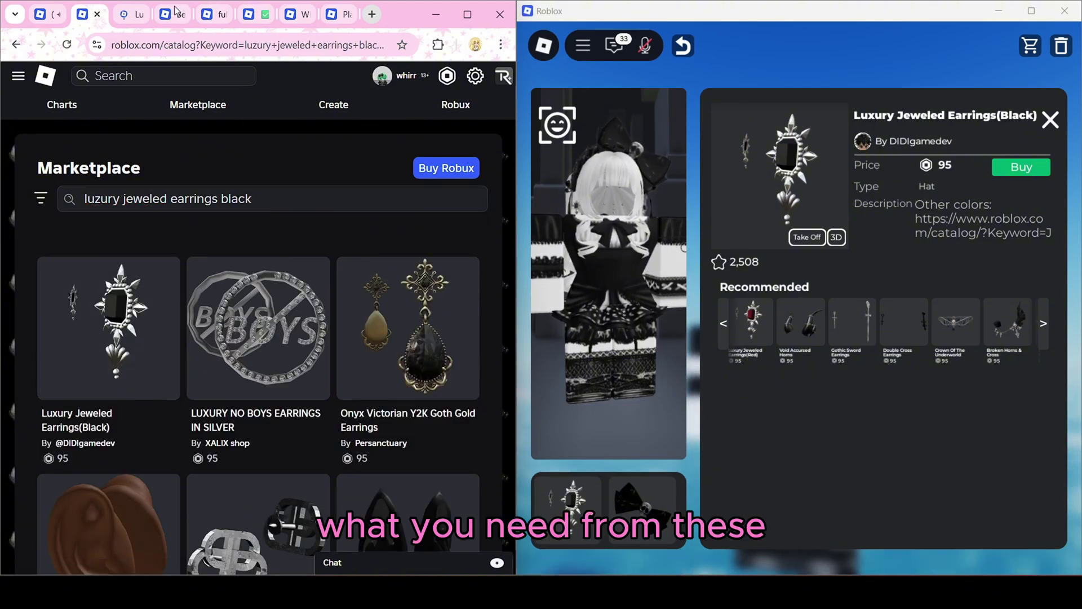
left_click(132, 15)
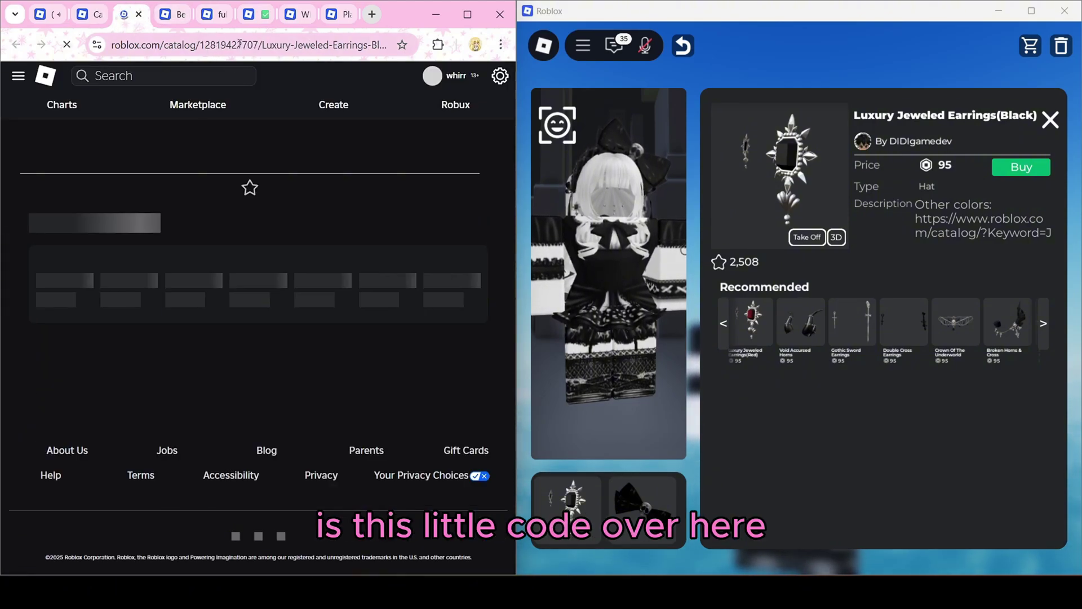
left_click(239, 44)
left_click(253, 45)
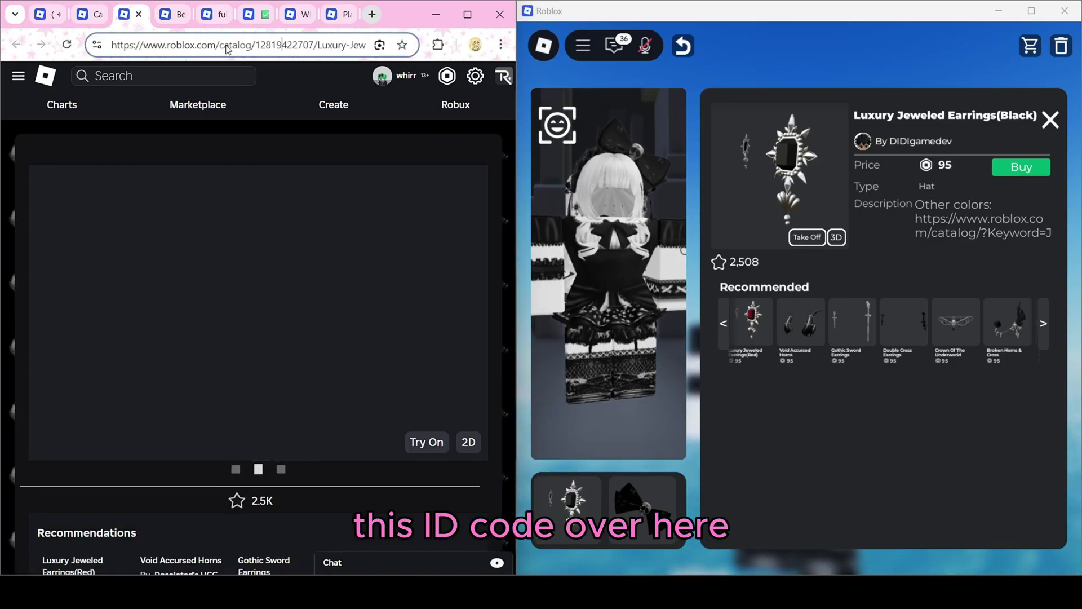
double_click(284, 44)
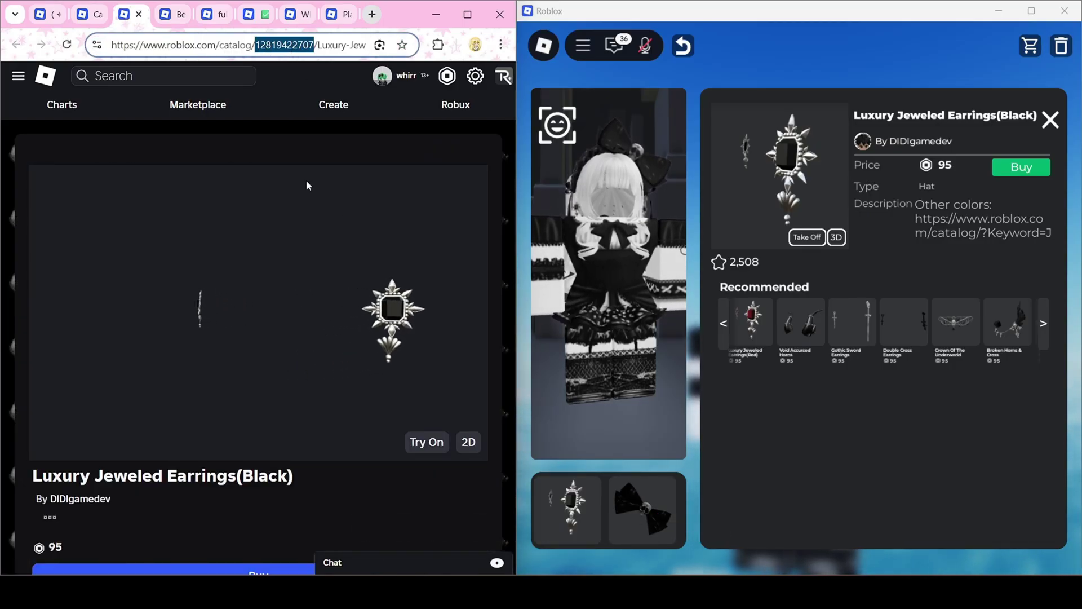
key("ctrl+w")
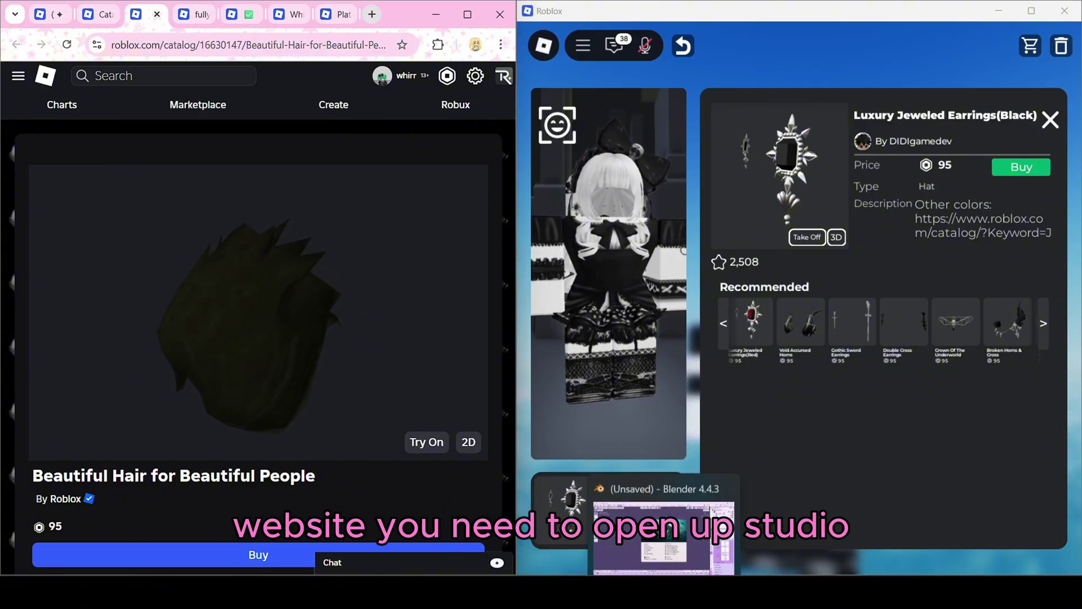
- Generate an R6 Masculine Block Avatar rig with Rig Builder and drag it onto the baseplate
left_click(625, 530)
right_click_drag(395, 218, 395, 218)
left_click(277, 28)
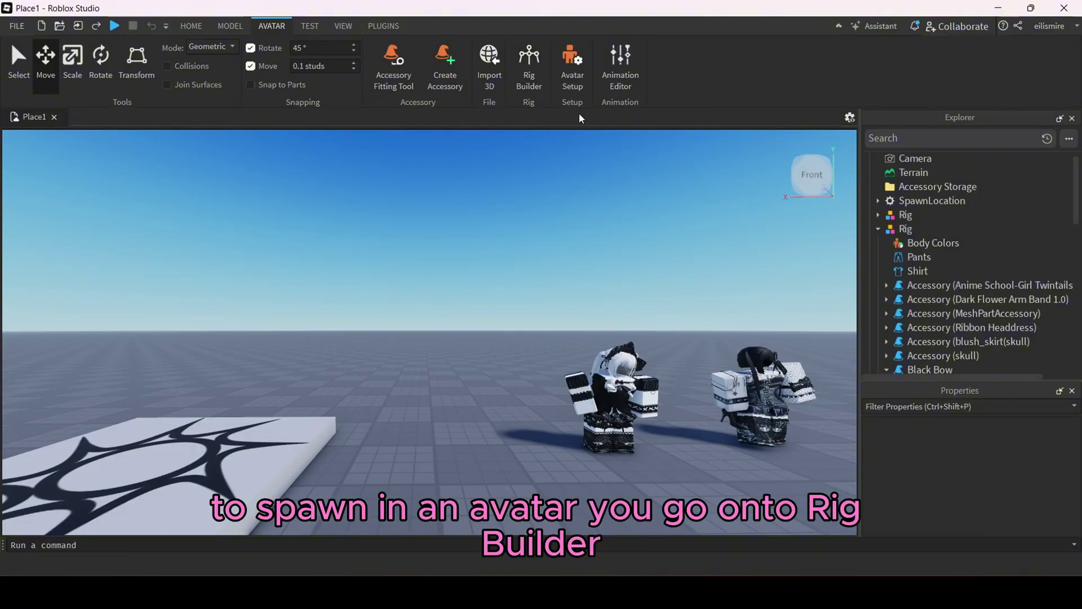
left_click(530, 78)
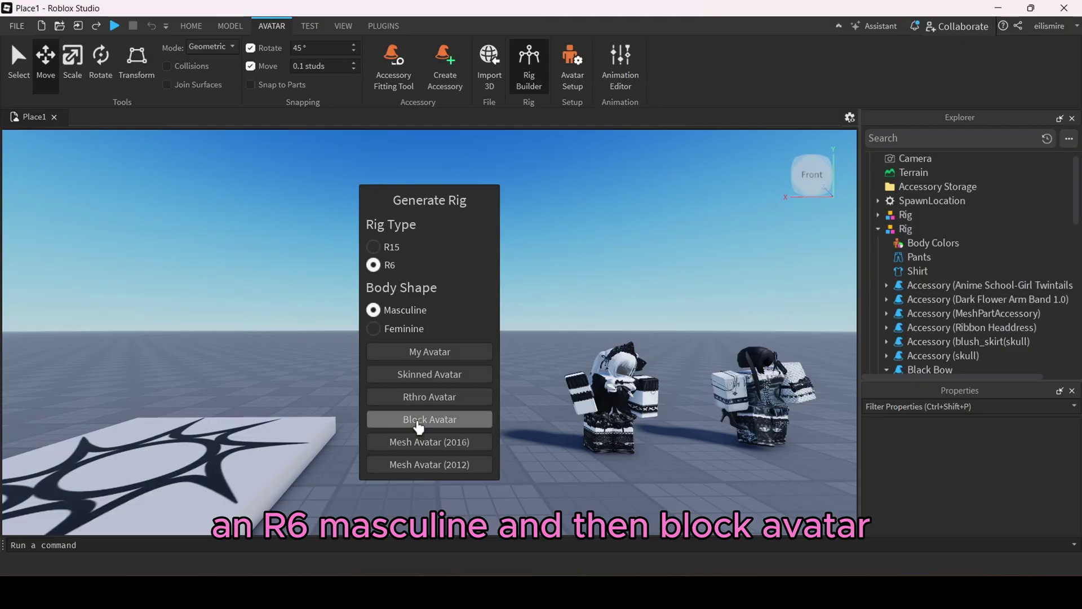
left_click(419, 420)
left_click_drag(442, 370, 450, 465)
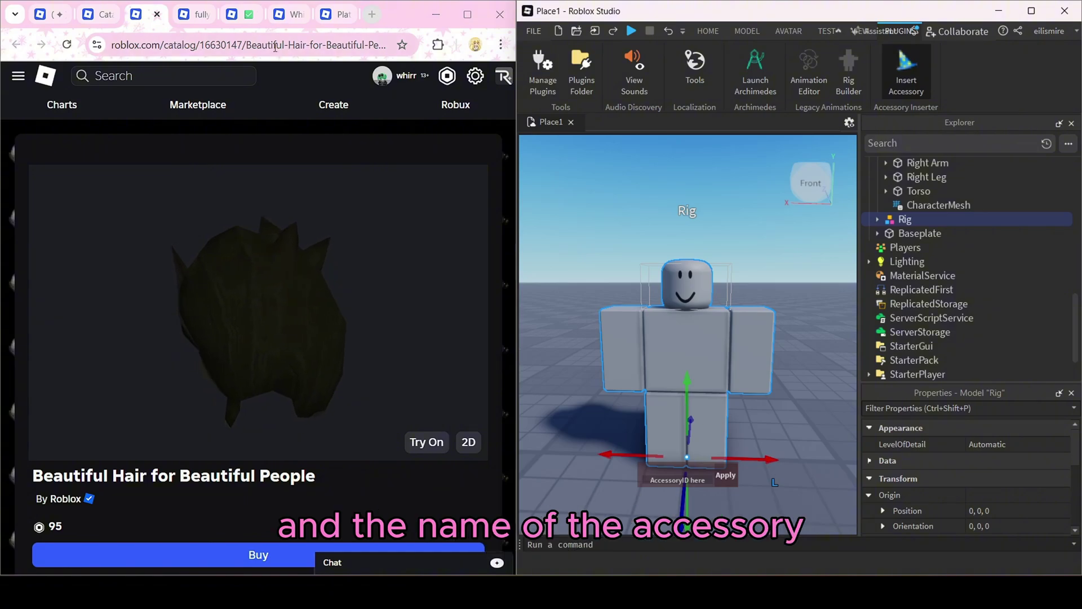
- Apply the spiky hair ID 16630147 to the selected Rig via the Accessory Inserter
left_click(223, 45)
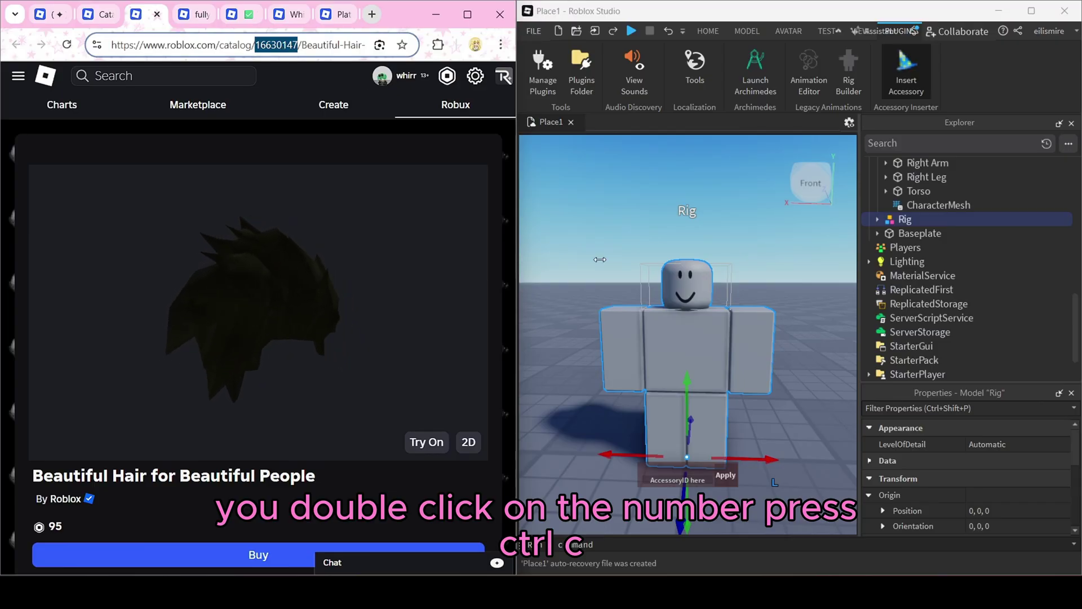
left_click(674, 483)
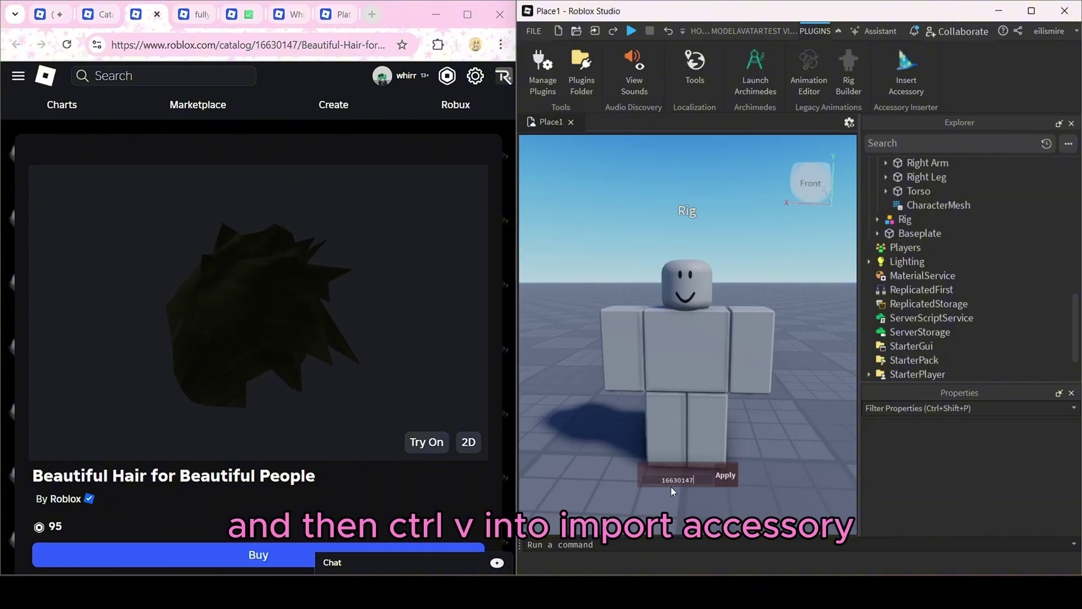
left_click(723, 475)
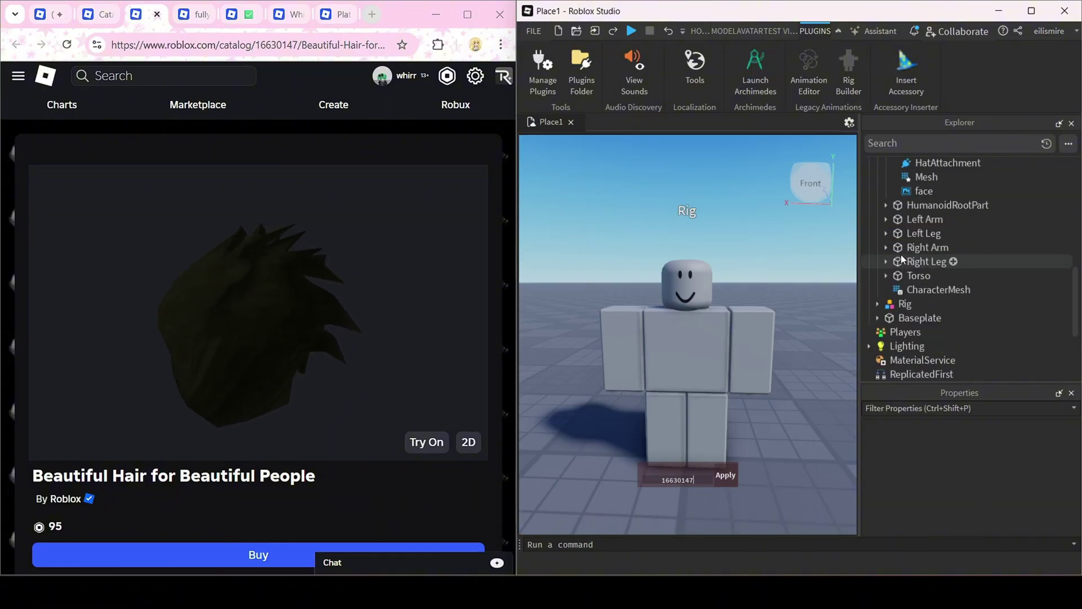
scroll(908, 233, "up", 3)
left_click(699, 336)
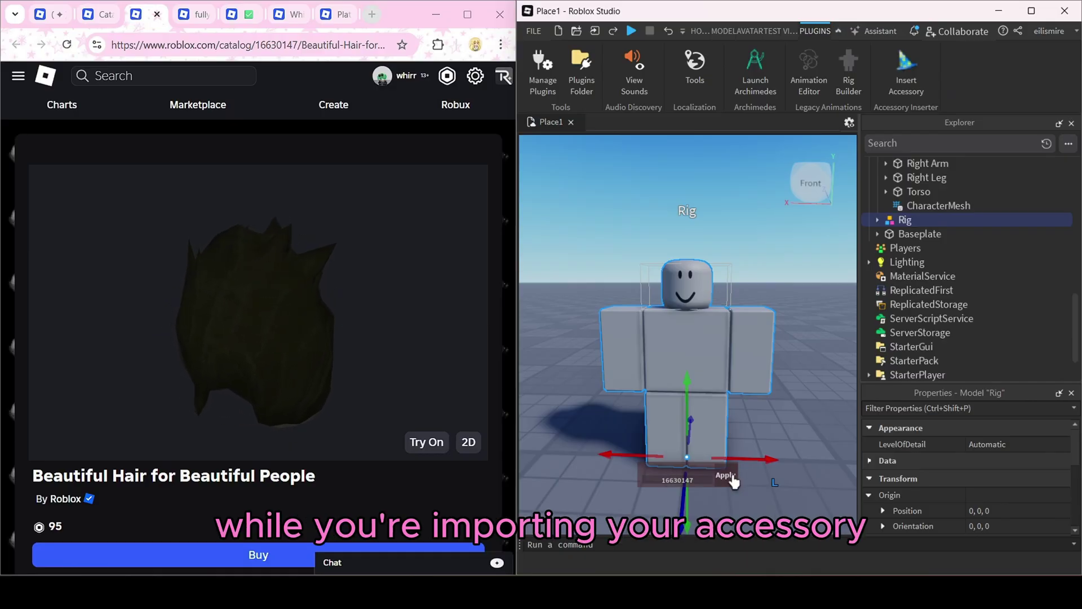
left_click(726, 477)
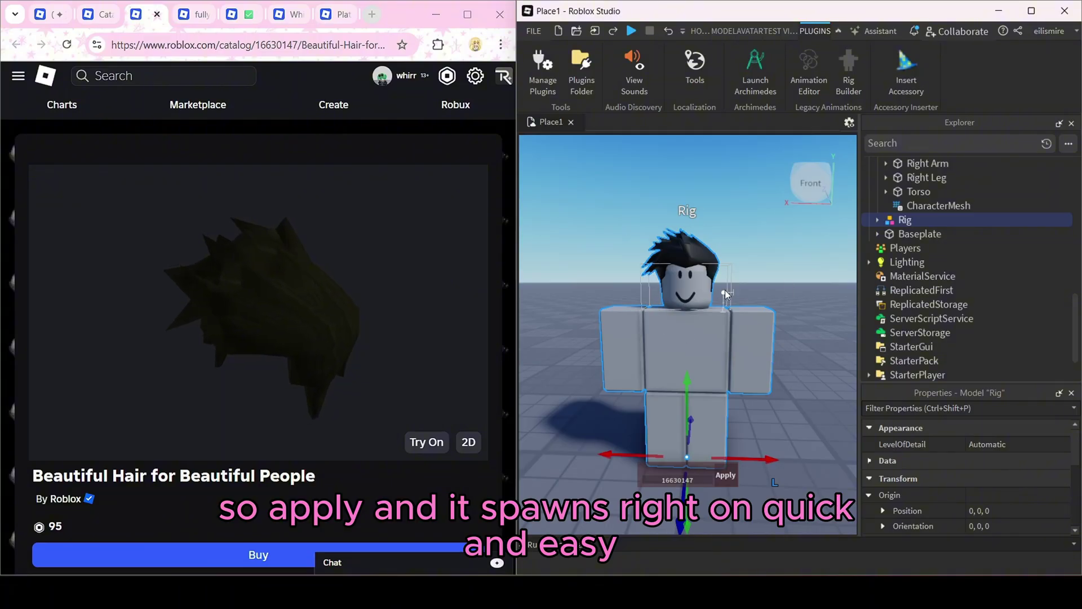
left_click(192, 14)
left_click(669, 488)
key("ctrl+v")
left_click(725, 475)
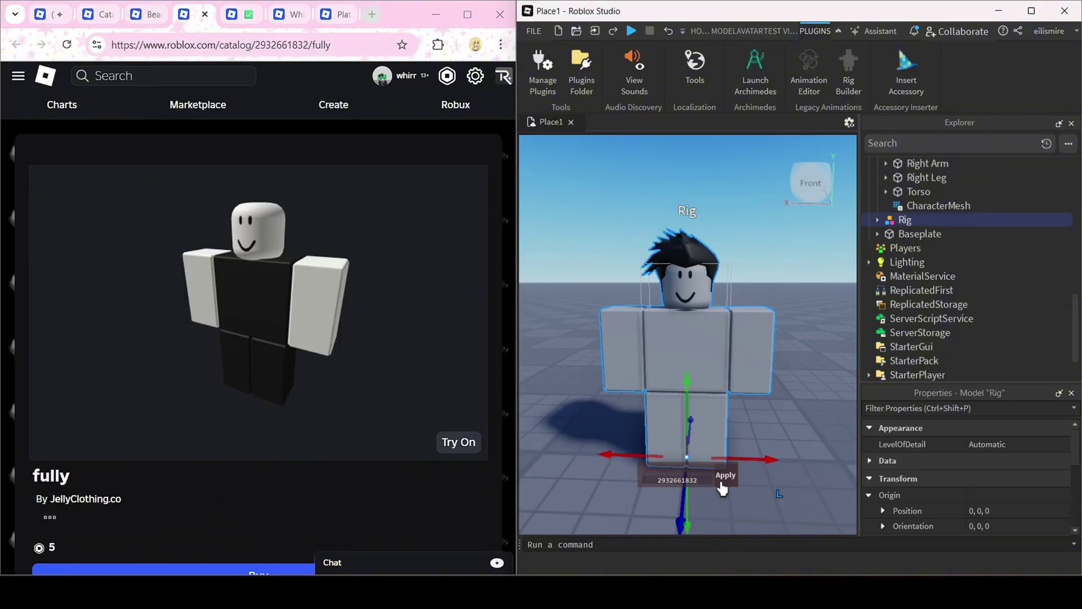
left_click(233, 14)
double_click(265, 45)
key("ctrl+c")
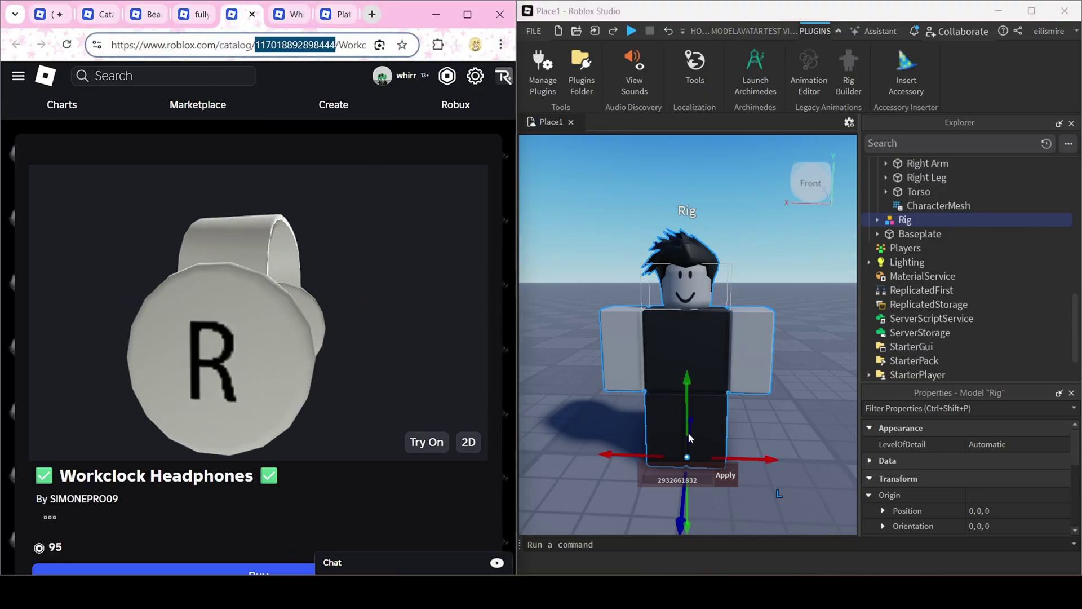
left_click(677, 480)
key("ctrl+v")
left_click(725, 475)
- Copy the sleeping White Cat's item ID and apply it to the Rig
left_click(287, 14)
double_click(295, 44)
key("ctrl+c")
left_click(677, 479)
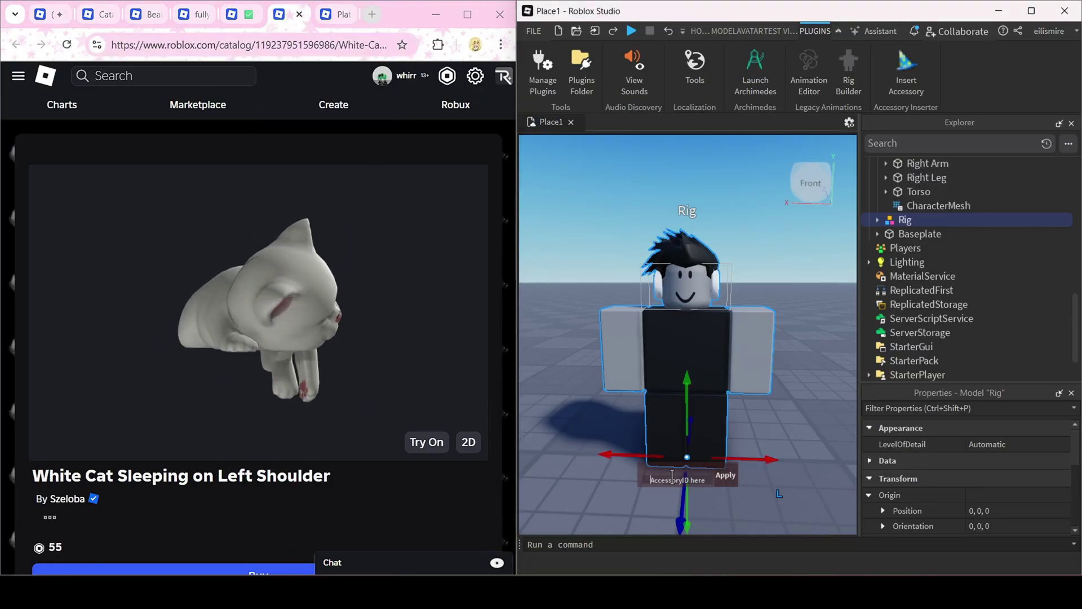
key("ctrl+v")
left_click(725, 475)
left_click(337, 14)
double_click(294, 44)
key("ctrl+c")
left_click(676, 479)
key("ctrl+v")
left_click(725, 475)
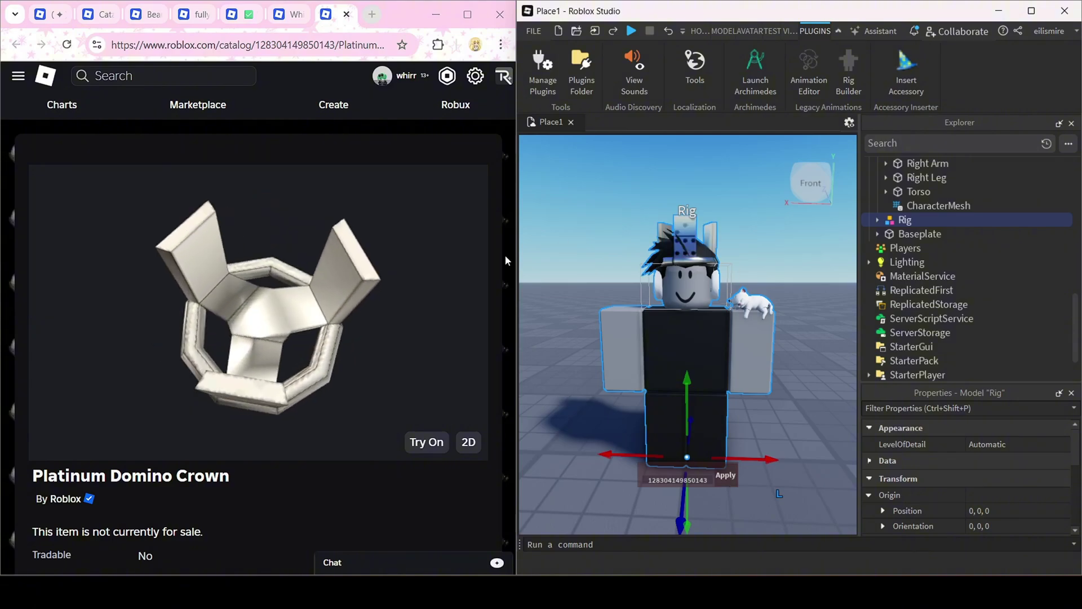
scroll(253, 311, "down", 4)
left_click_drag(245, 390, 268, 411)
- Set the Rig's head and left arm Body Colors to Lily white
left_click(759, 371)
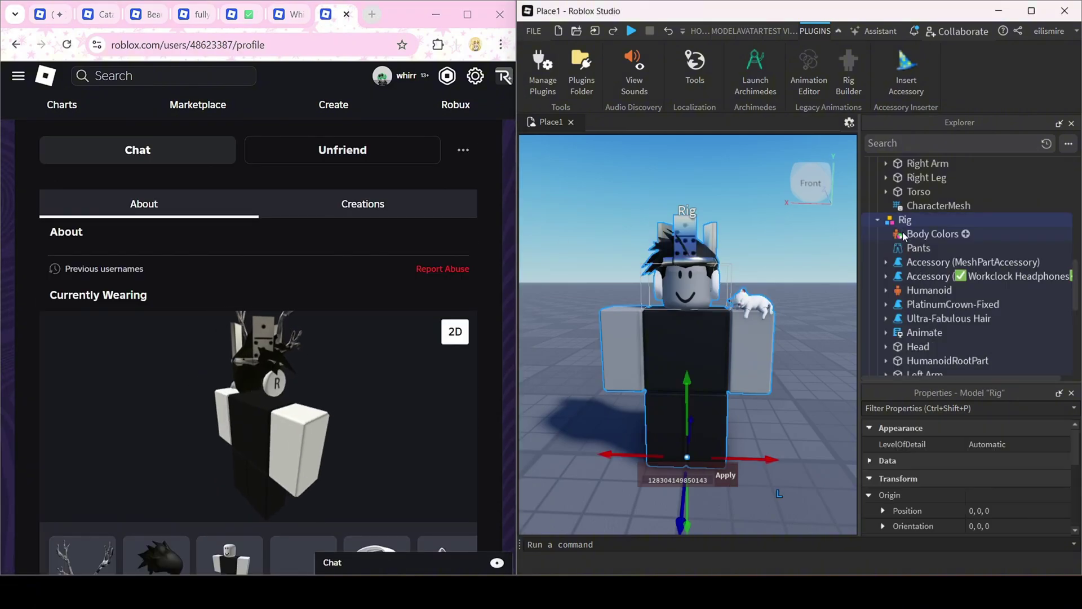
left_click(924, 233)
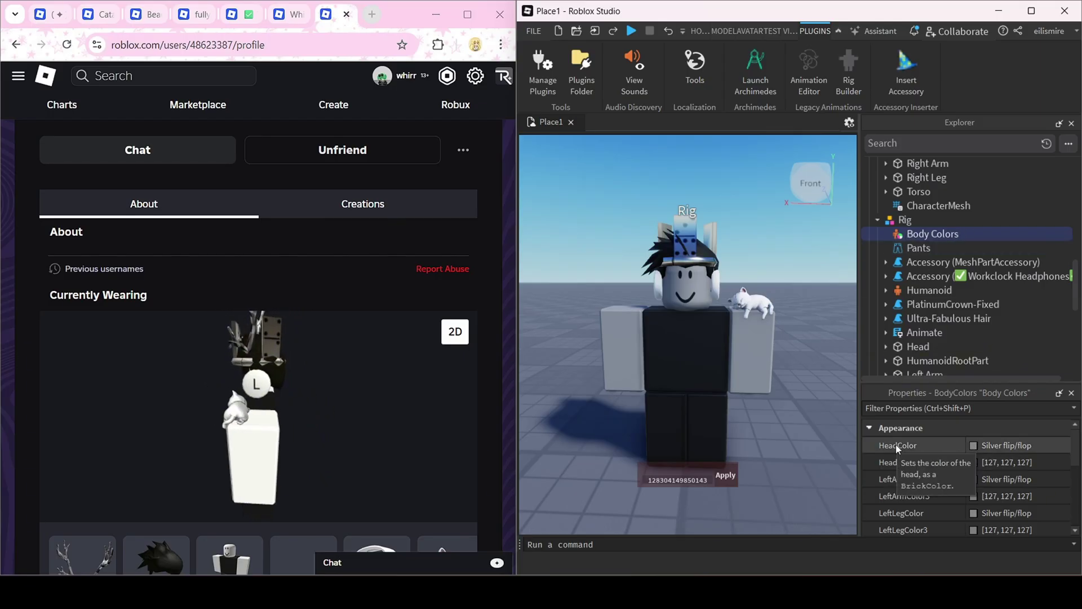
left_click(997, 446)
left_click(931, 472)
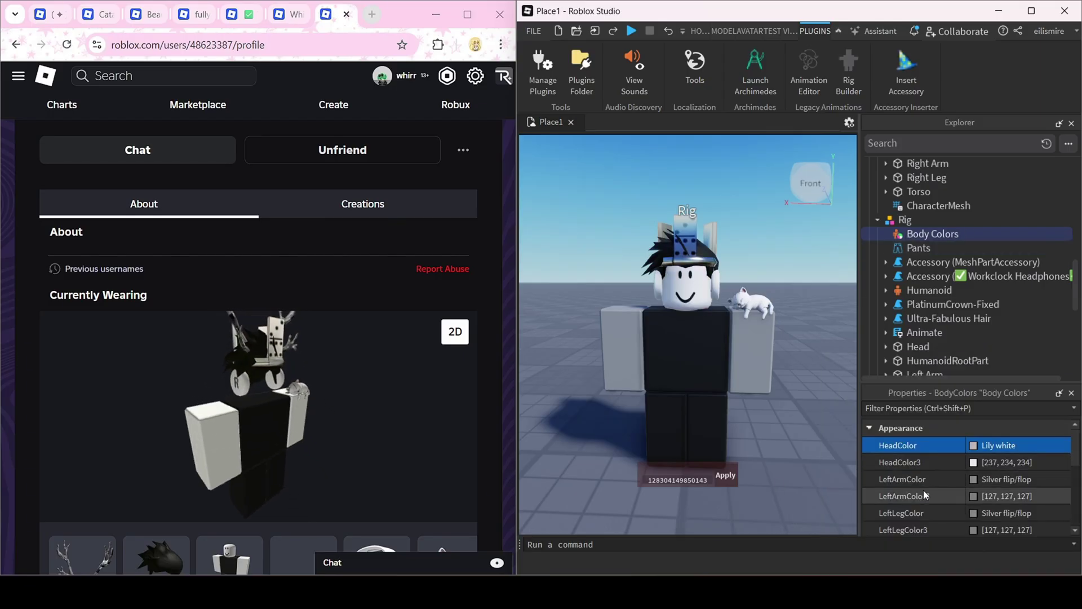
left_click(902, 479)
left_click(998, 479)
left_click(931, 472)
left_click(998, 513)
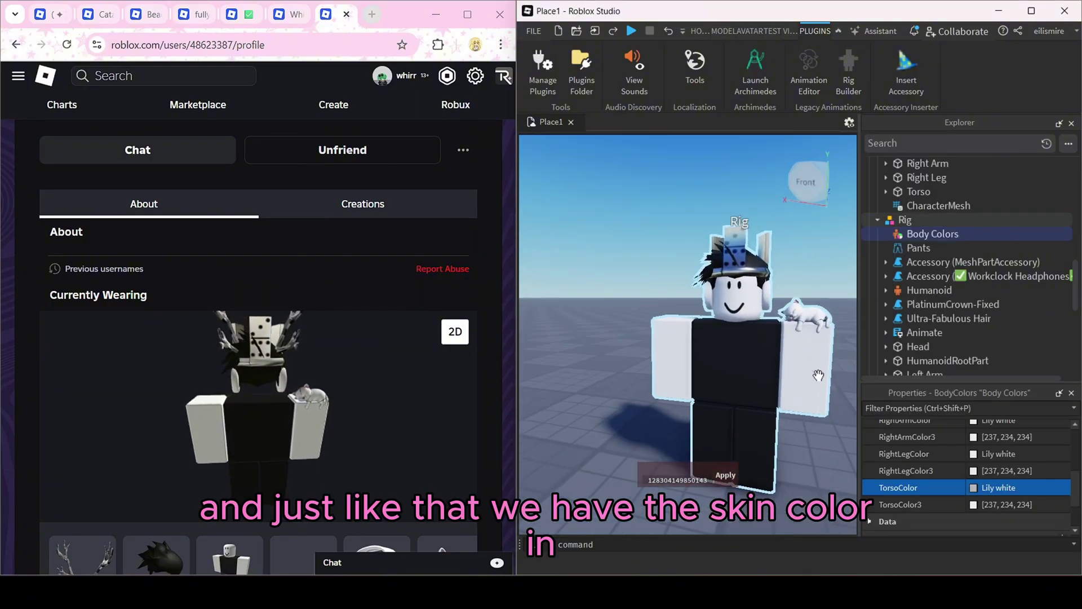
- Set the Rig's Head part Transparency to 1
scroll(818, 376, "up", 3)
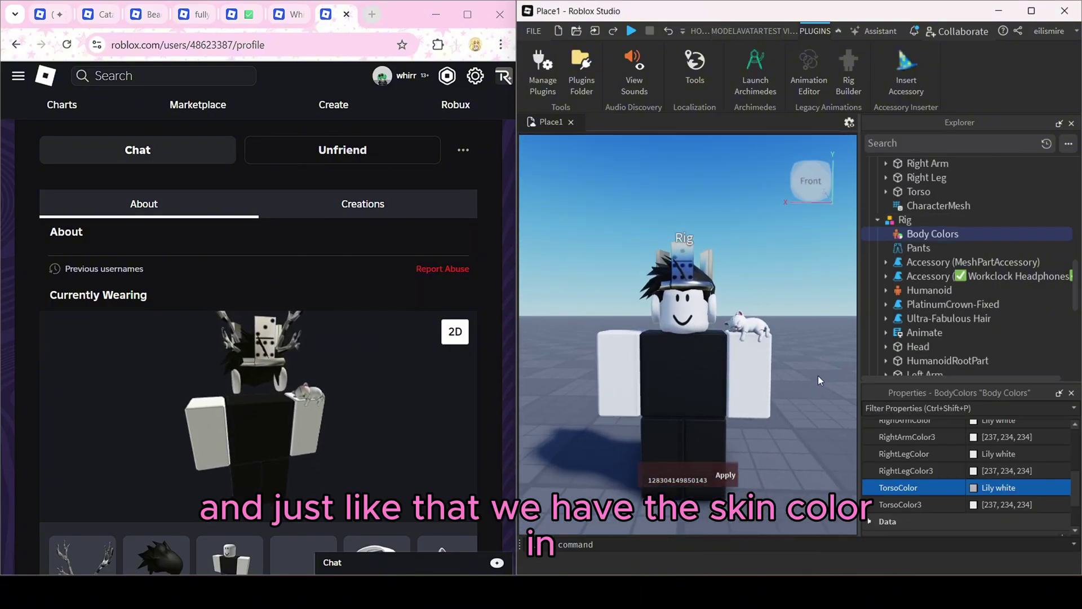
left_click(693, 342)
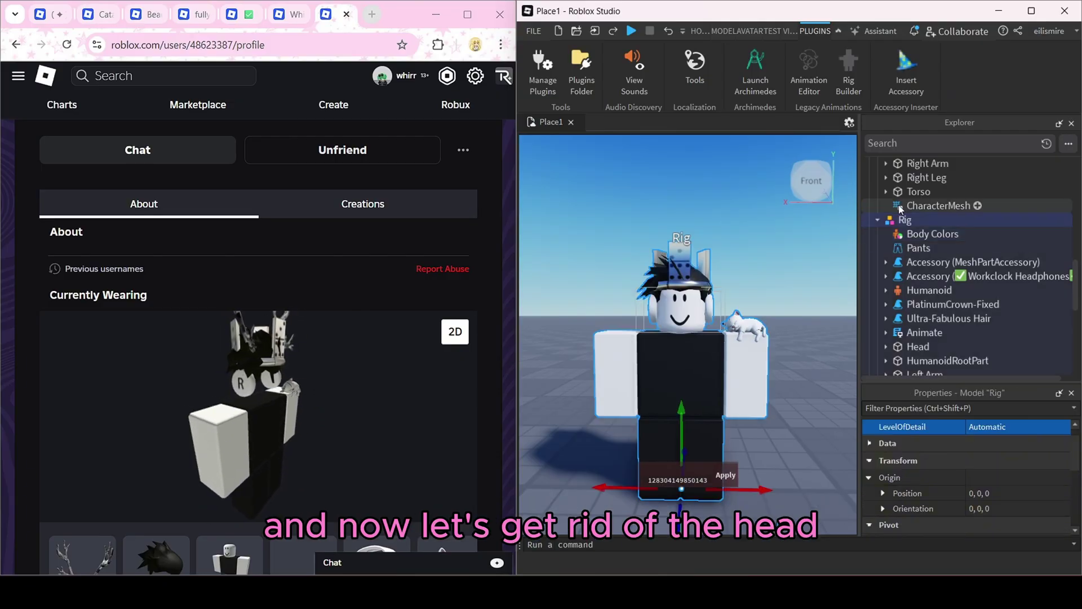
scroll(916, 248, "down", 3)
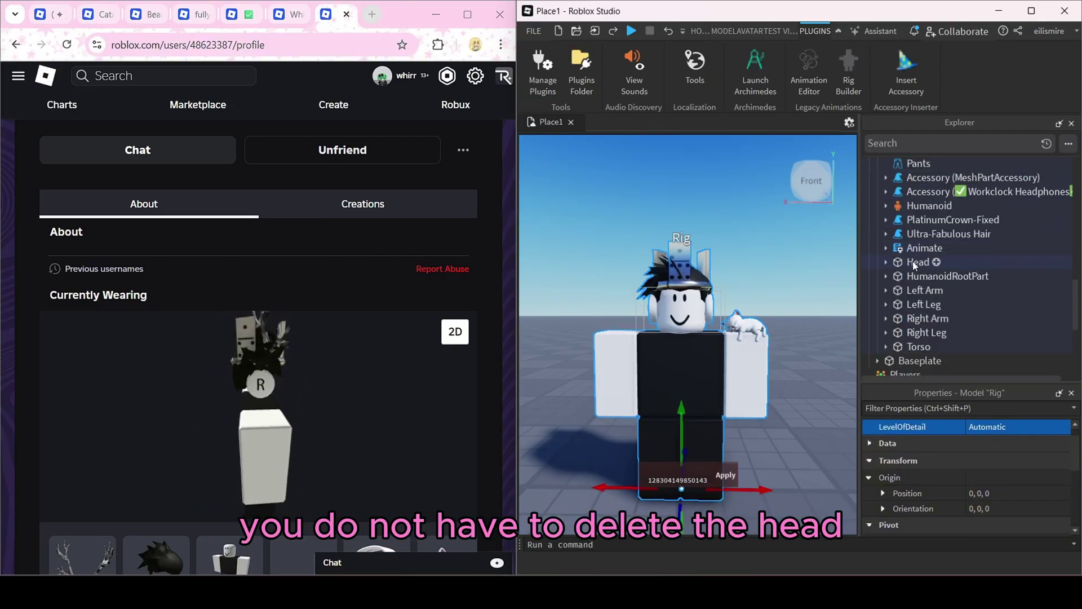
left_click(915, 262)
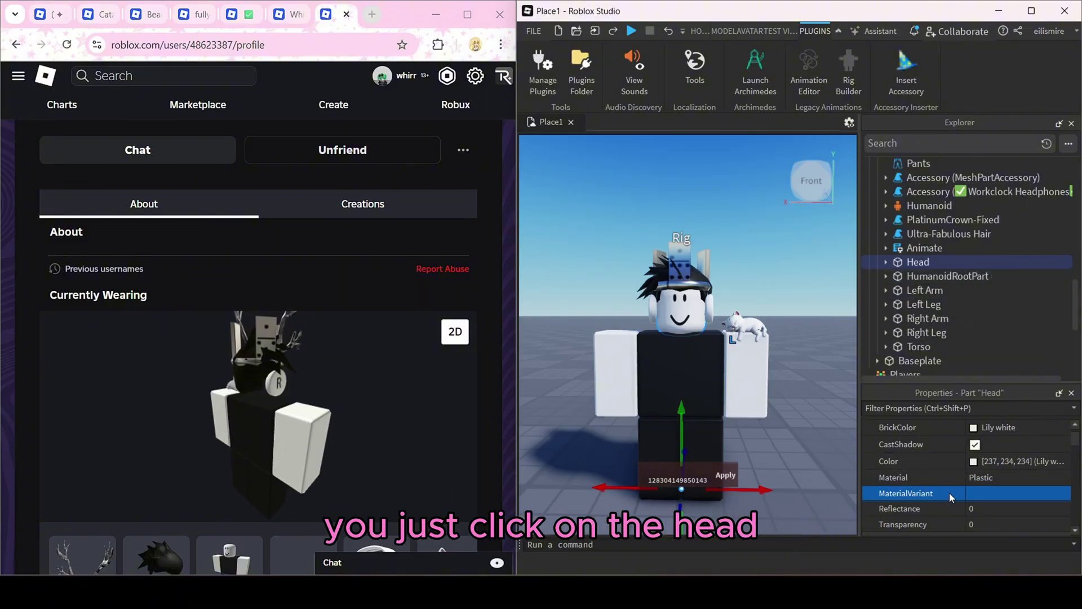
left_click(978, 524)
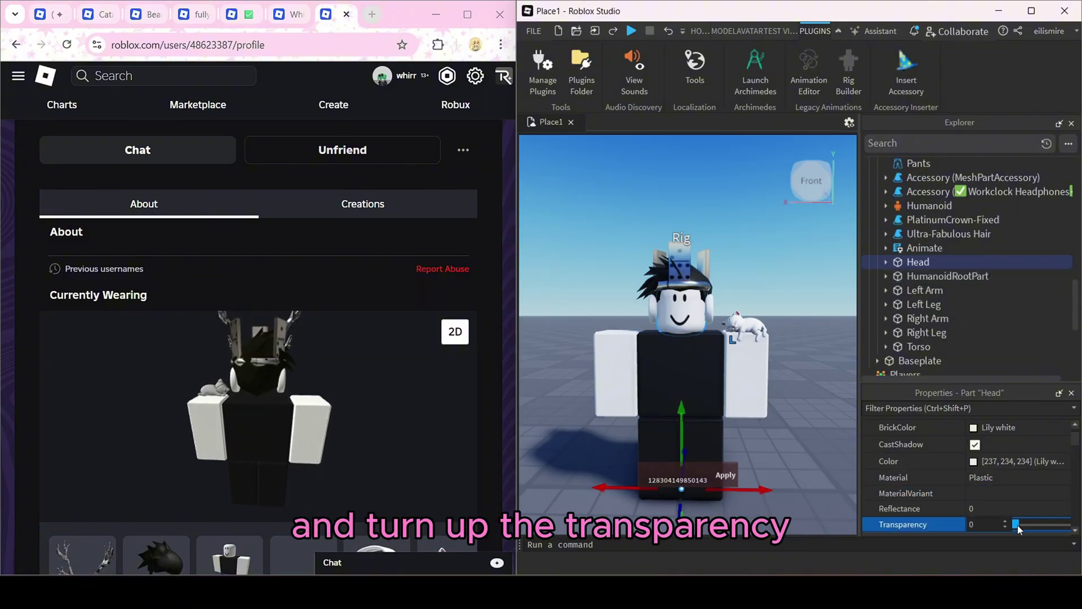
- Set the Head's face decal Transparency to 1
double_click(917, 265)
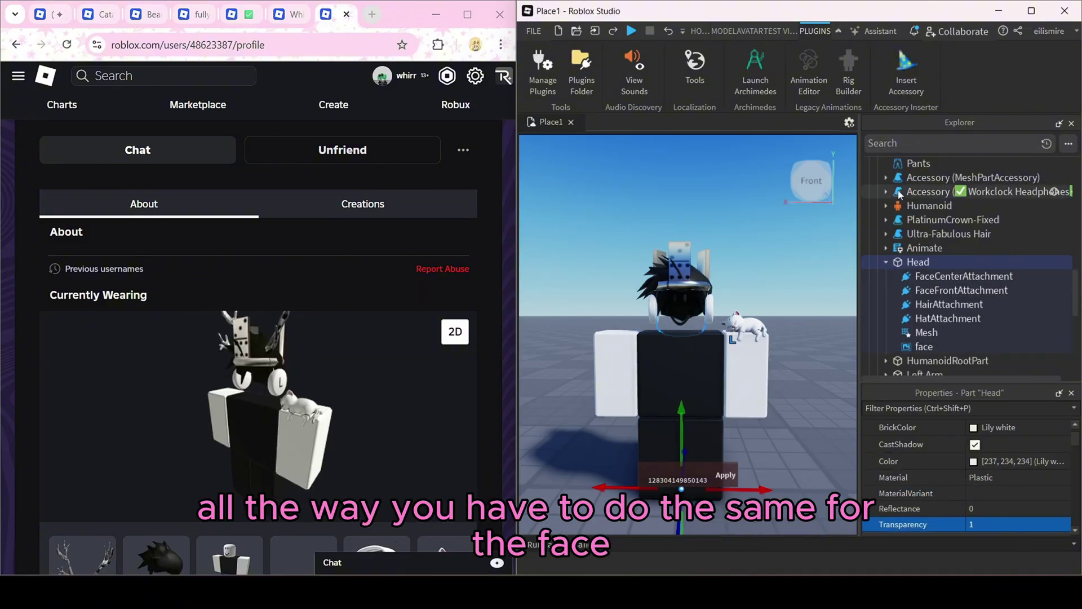
left_click(915, 349)
left_click(979, 475)
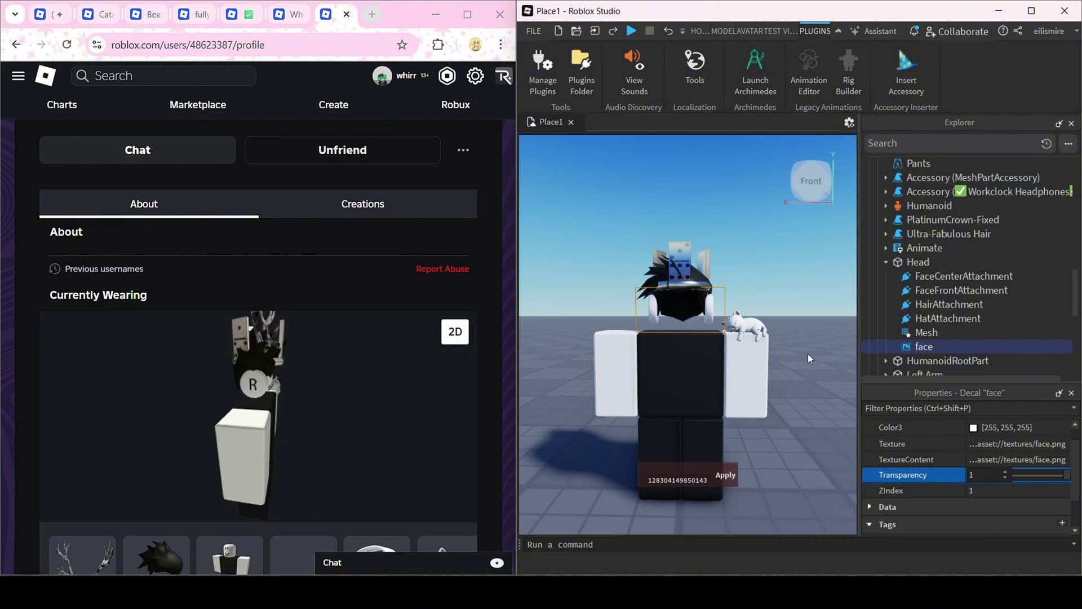
left_click(810, 286)
key("d")
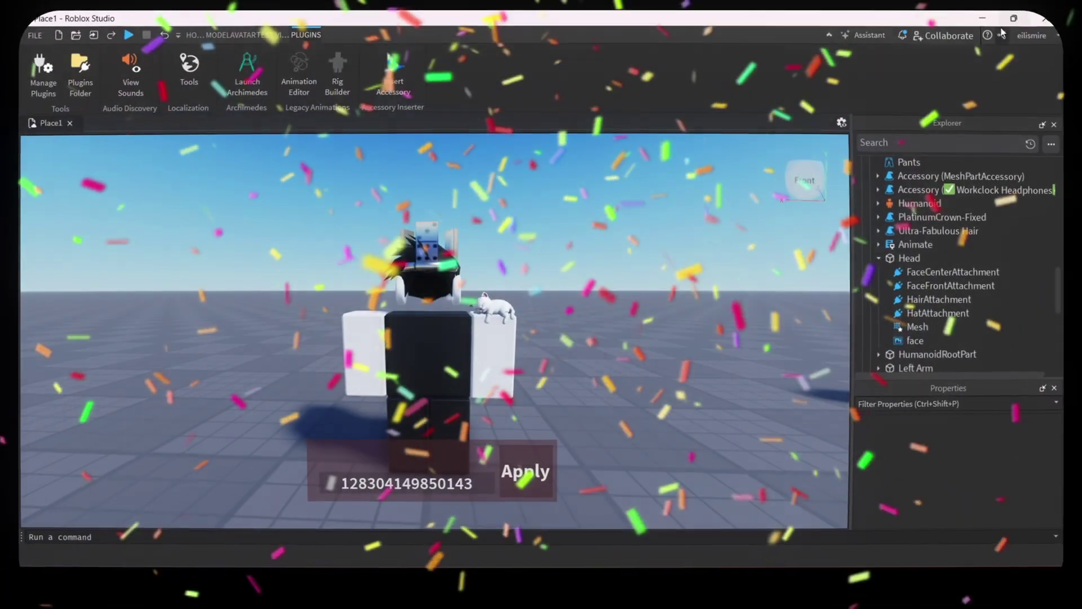
- Close Insert Accessory and open the Animation Editor on the Rig, anchoring its root part
left_click(395, 52)
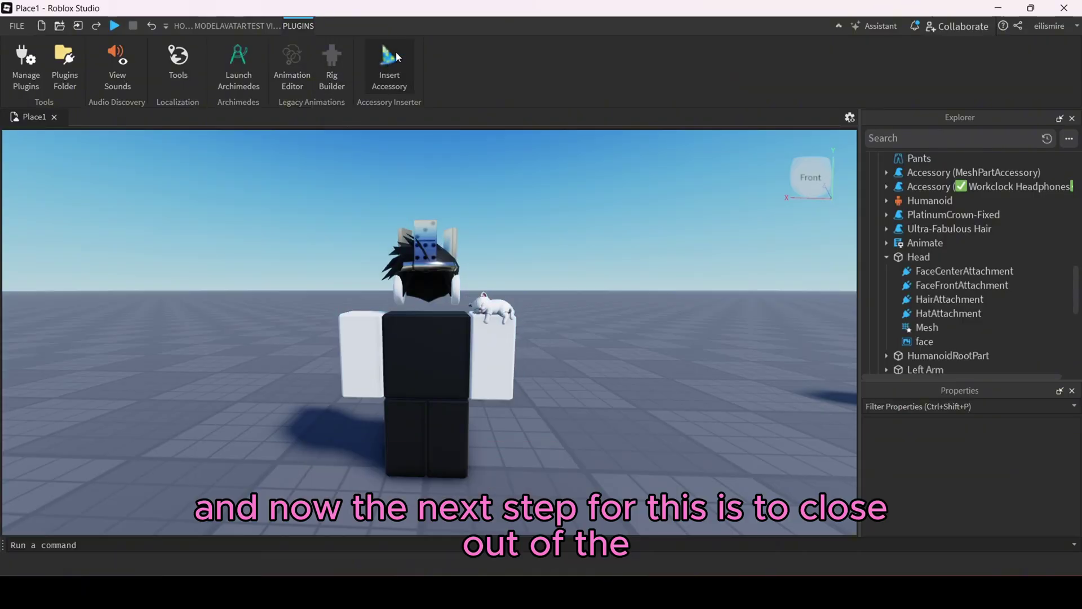
right_click_drag(501, 198, 500, 192)
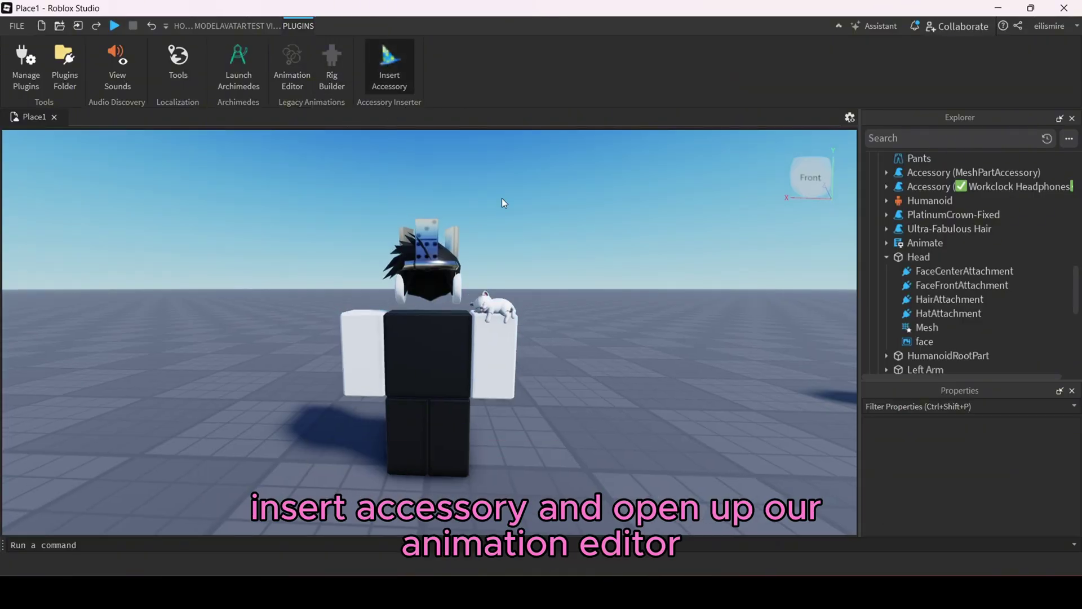
left_click(299, 79)
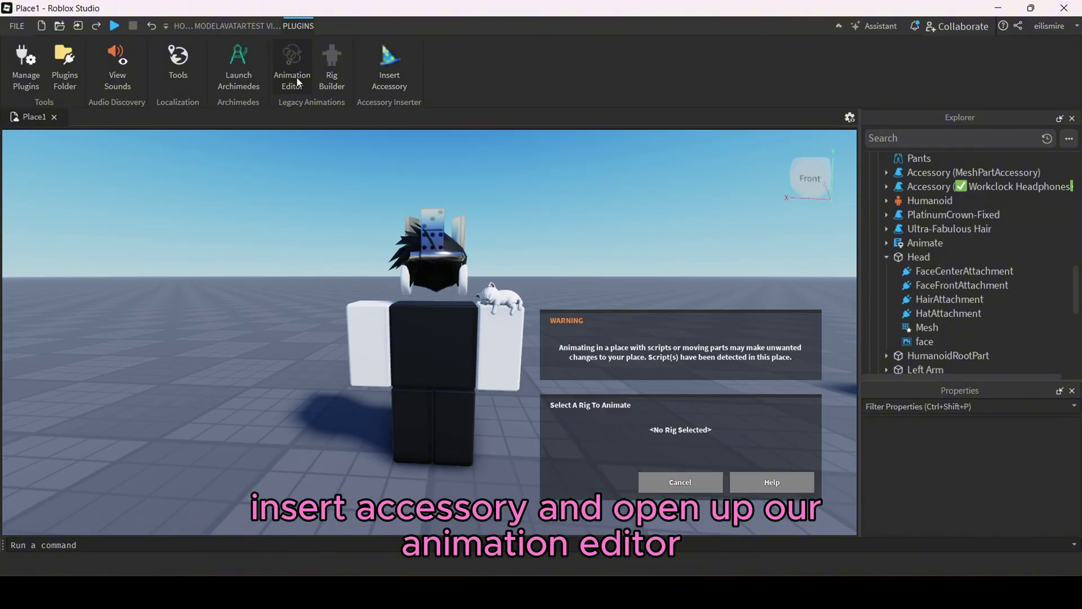
left_click(423, 342)
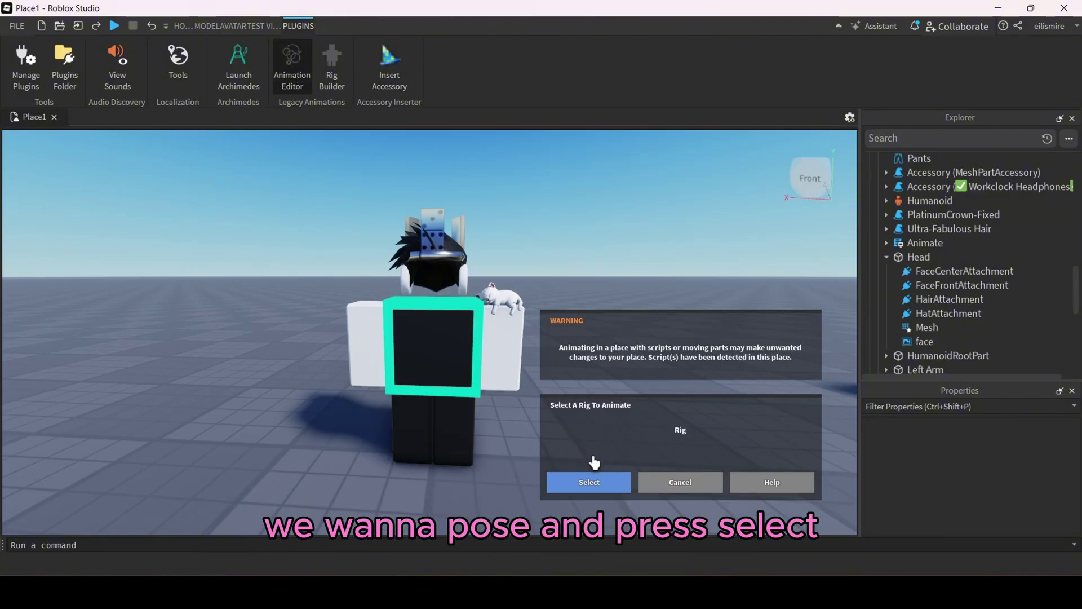
left_click(583, 480)
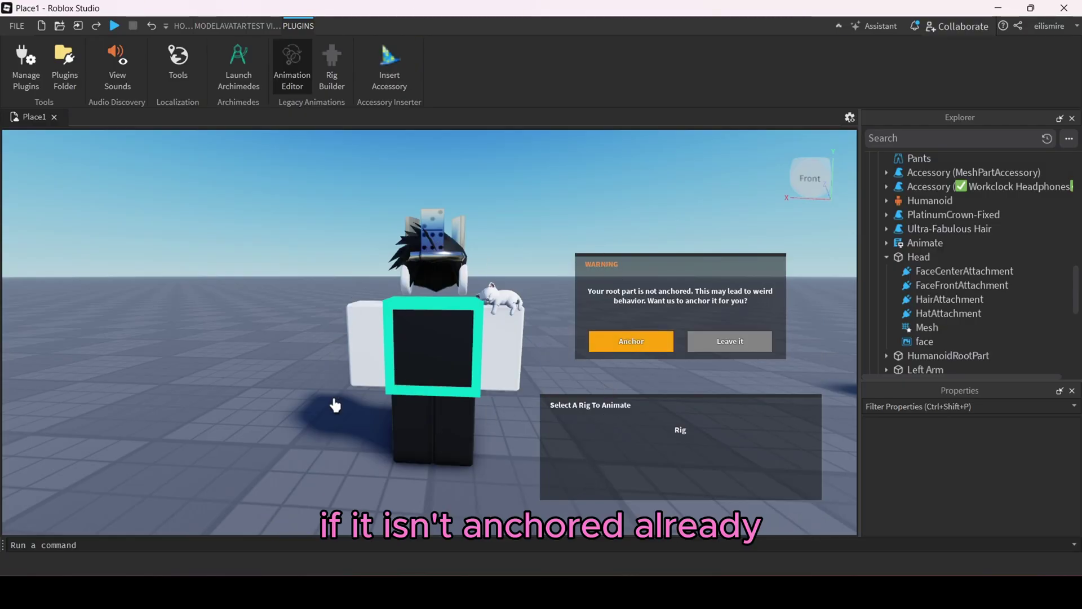
left_click(631, 341)
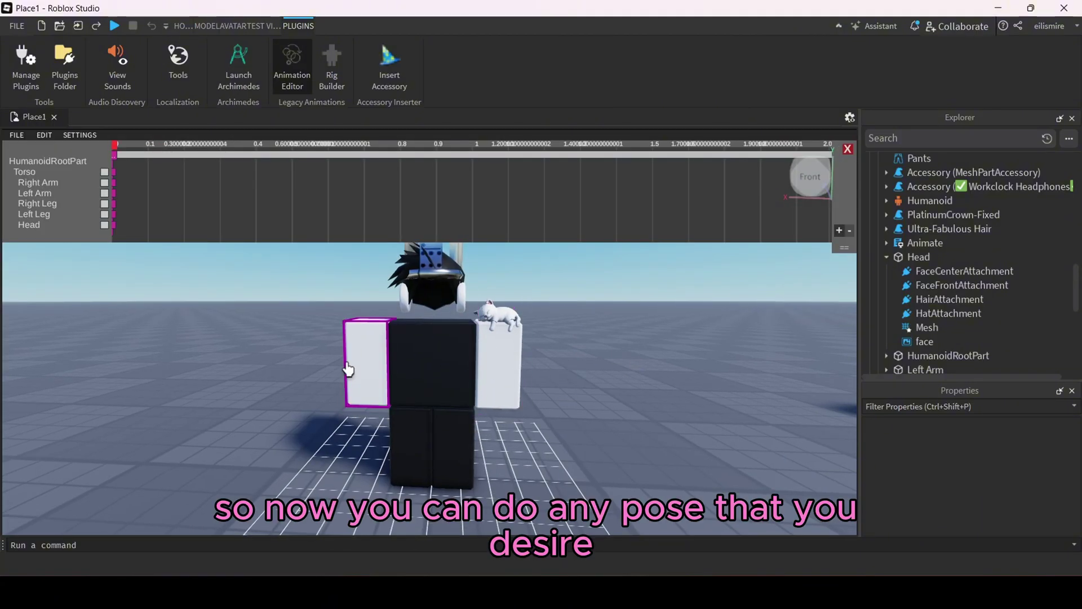
left_click(348, 369)
scroll(350, 372, "up", 3)
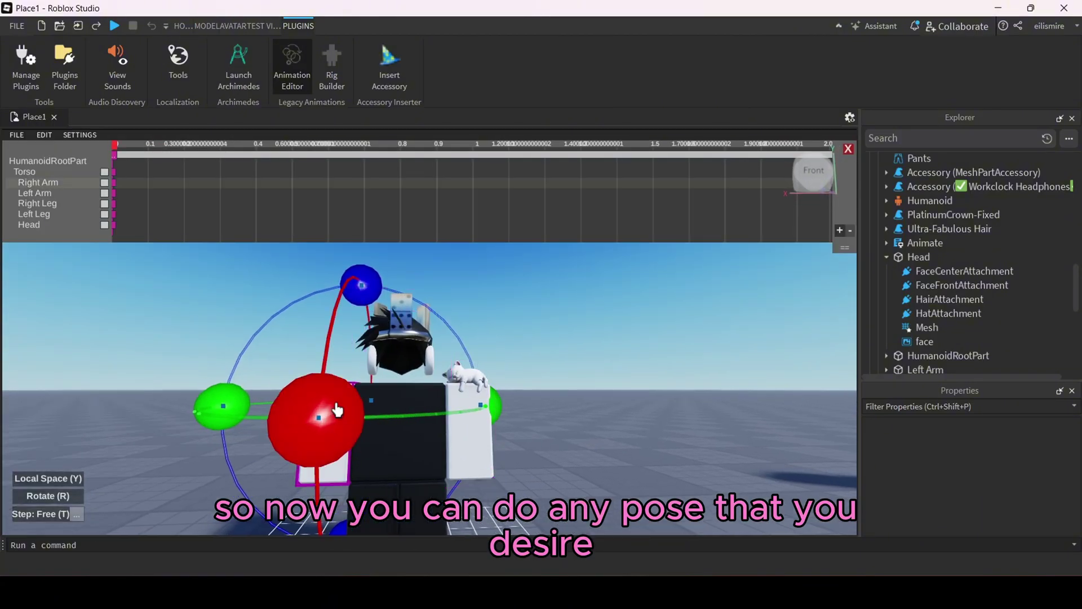
- Pose the right arm by rotating and moving it with the gizmo, toggling modes with R
left_click(398, 450)
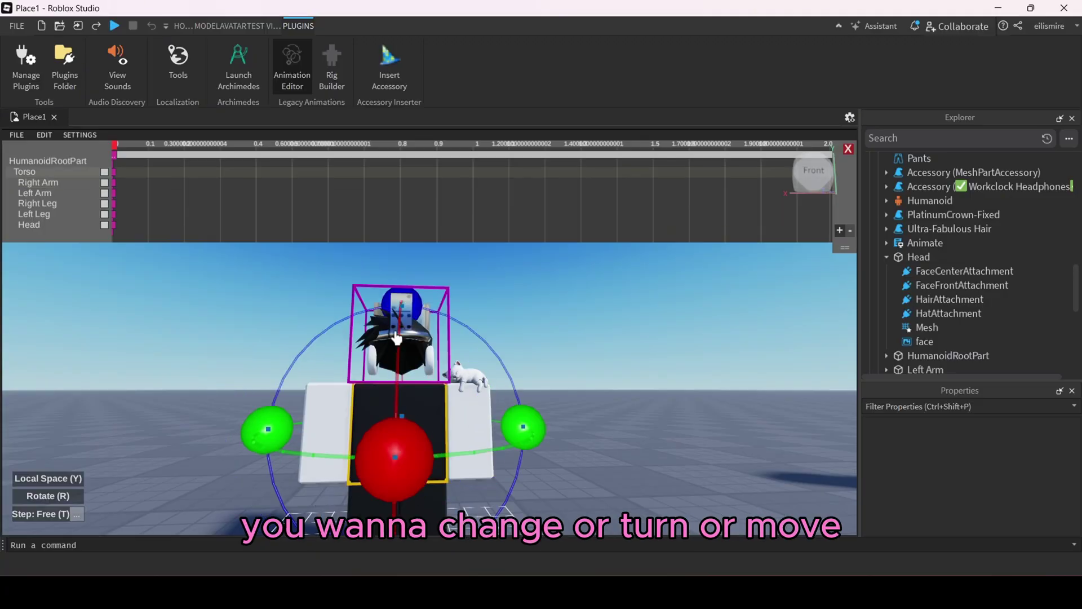
left_click(327, 416)
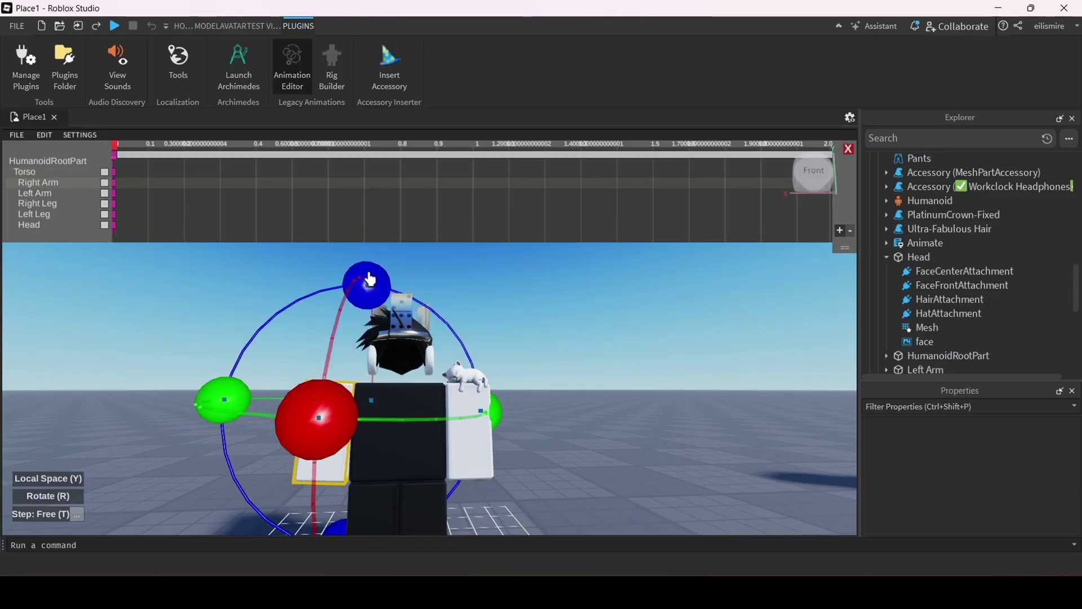
mouse_move(369, 279)
left_mouse_down()
mouse_move(424, 266)
mouse_move(331, 278)
mouse_move(374, 275)
mouse_move(363, 266)
left_mouse_up()
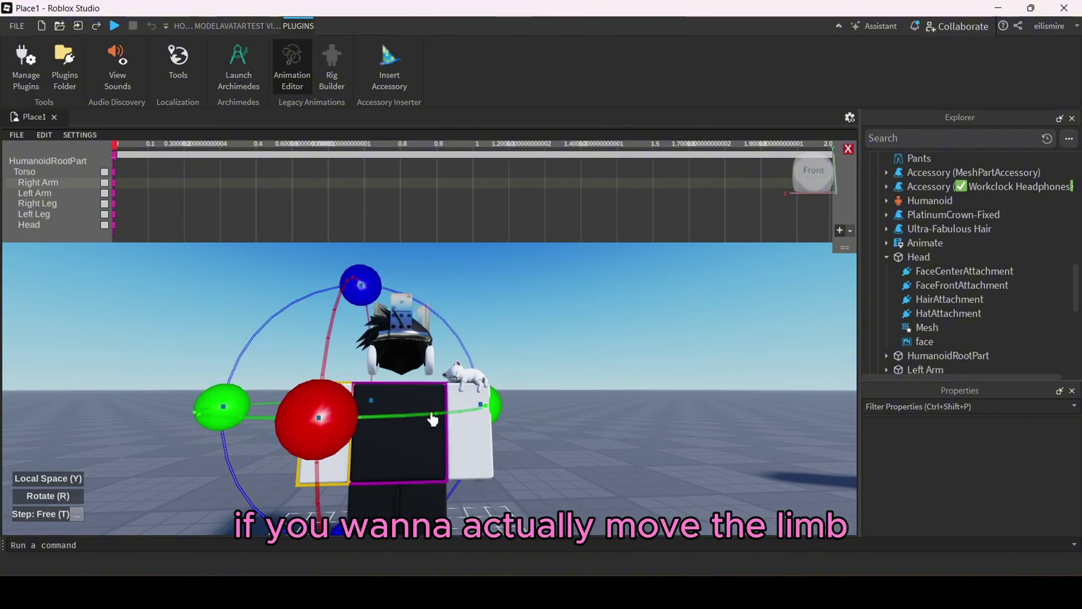
key("r")
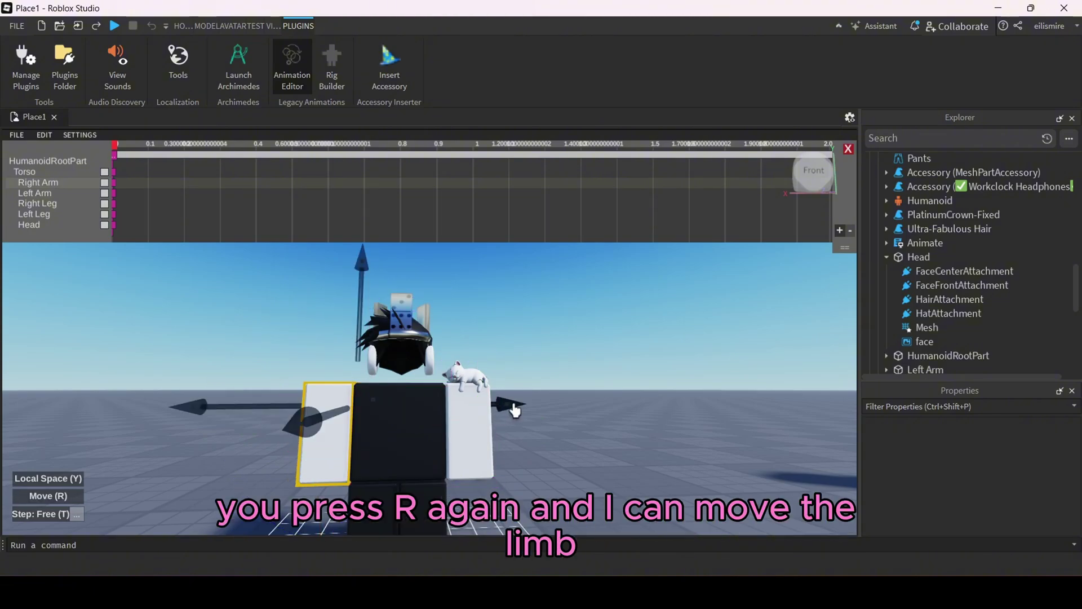
mouse_move(514, 411)
left_mouse_down()
mouse_move(390, 412)
mouse_move(519, 424)
left_mouse_up()
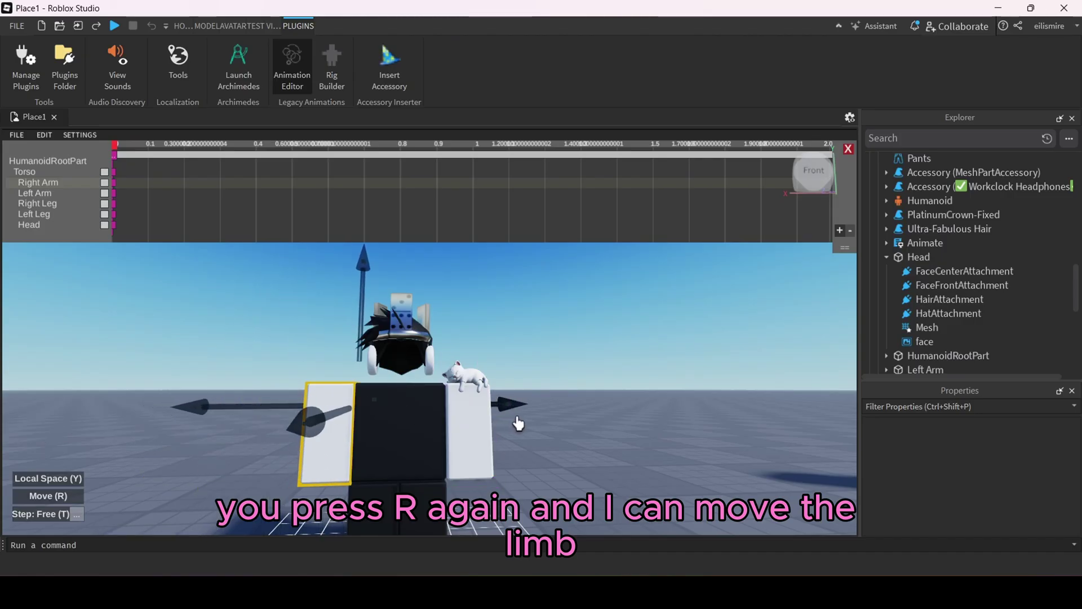
key("r")
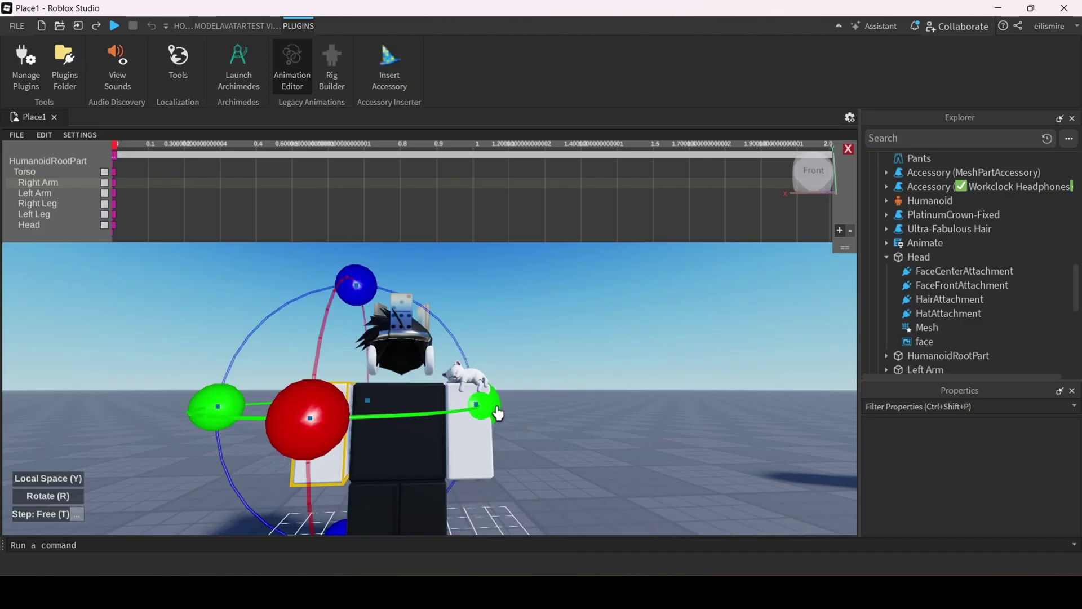
left_click(498, 414)
left_click(345, 432)
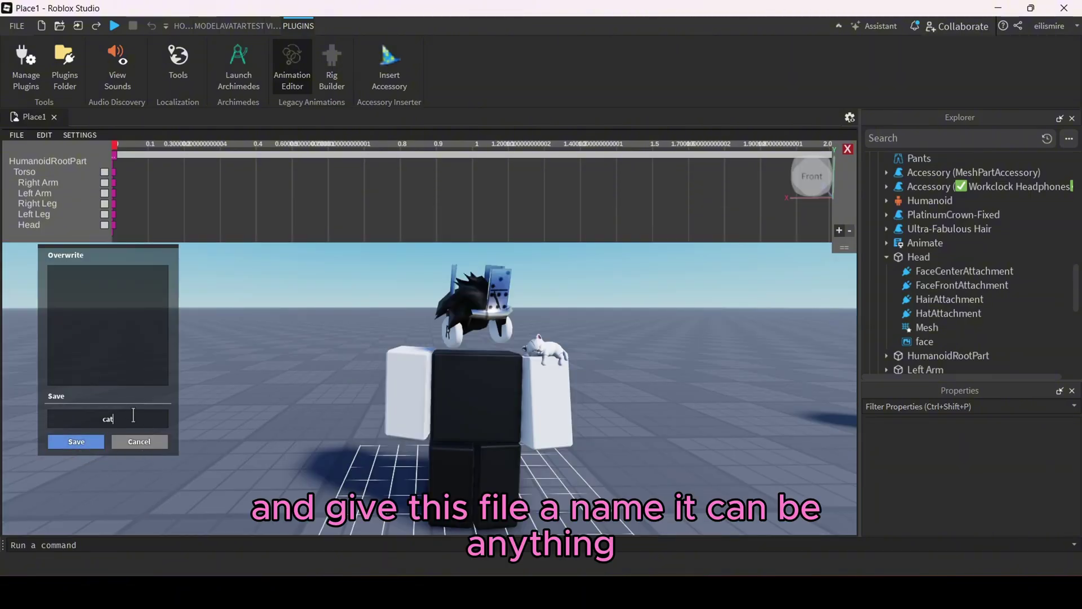
- Name the pose 'cat' and save it under AnimSaves
key("BackSpace")
key("BackSpace")
key("BackSpace")
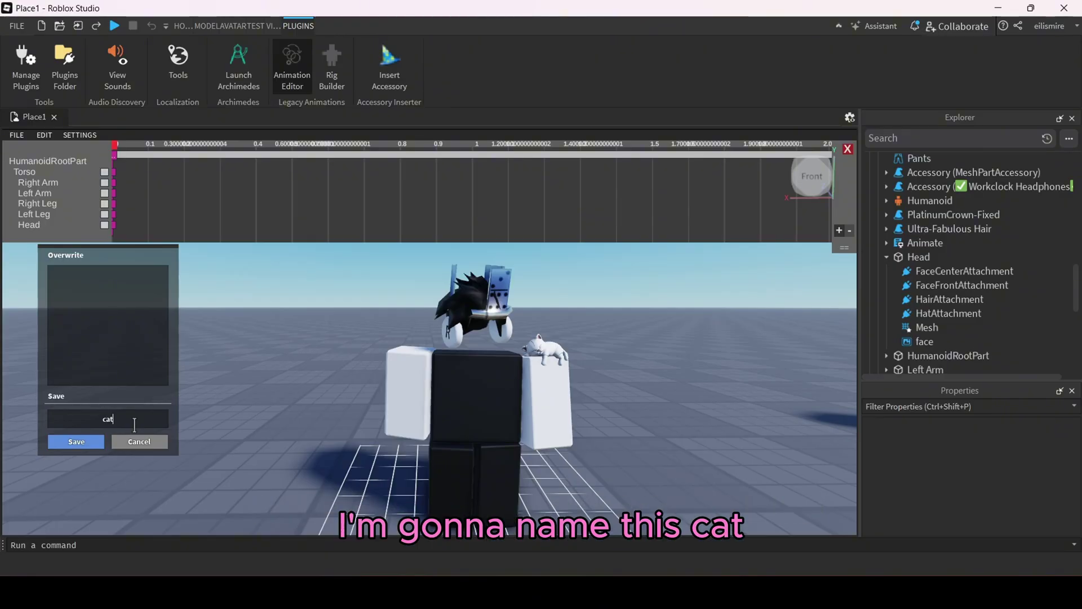
left_click(88, 444)
key("d")
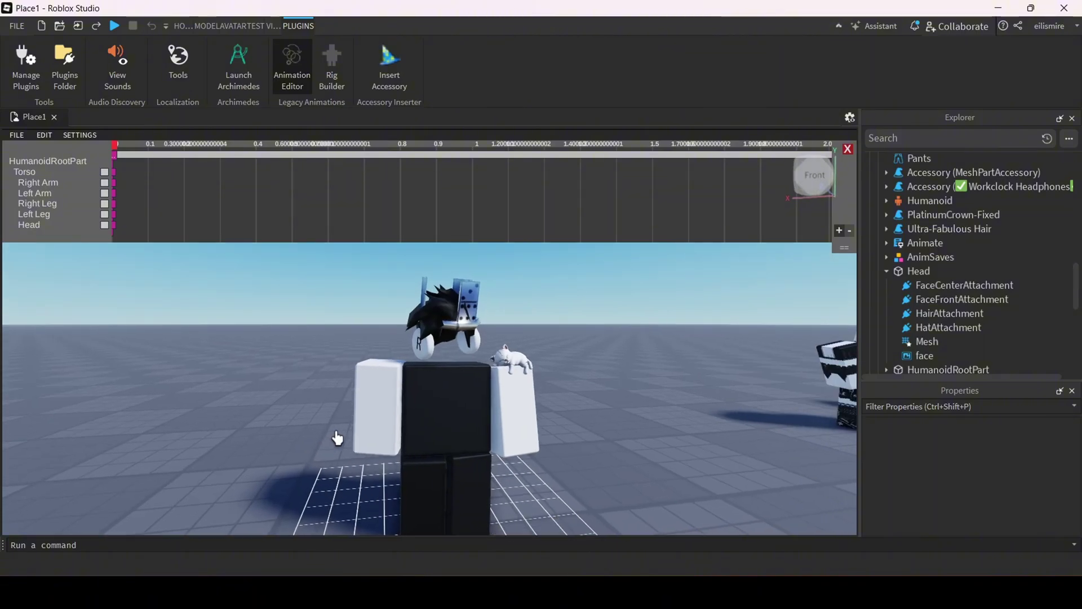
key("a")
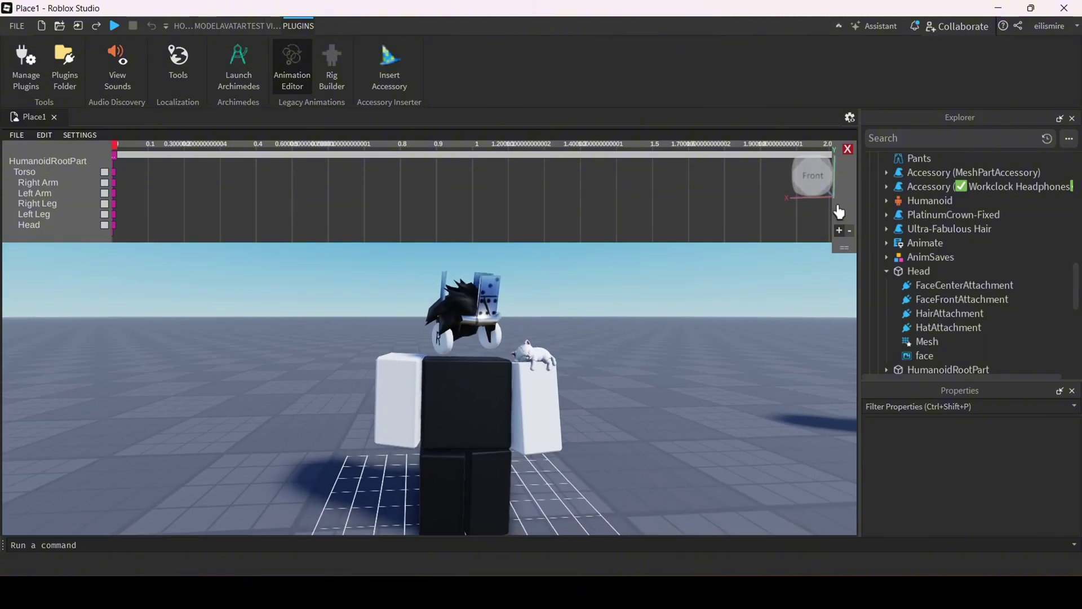
- Close the Animation Editor, then lift the rig and undo so it snaps into its pose
left_click(291, 77)
left_click(372, 346)
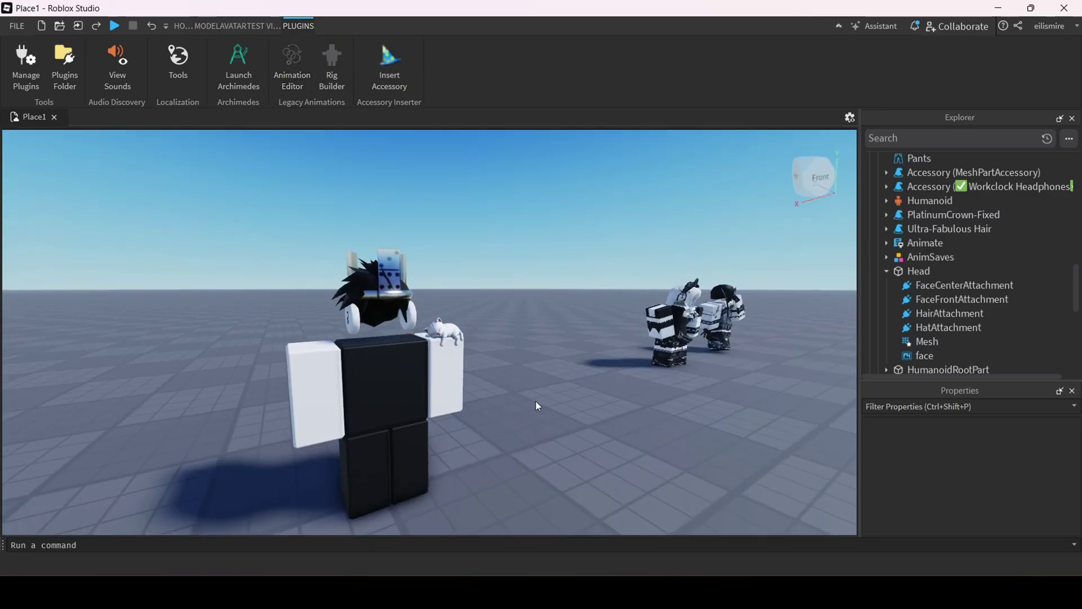
right_click_drag(535, 401, 532, 403)
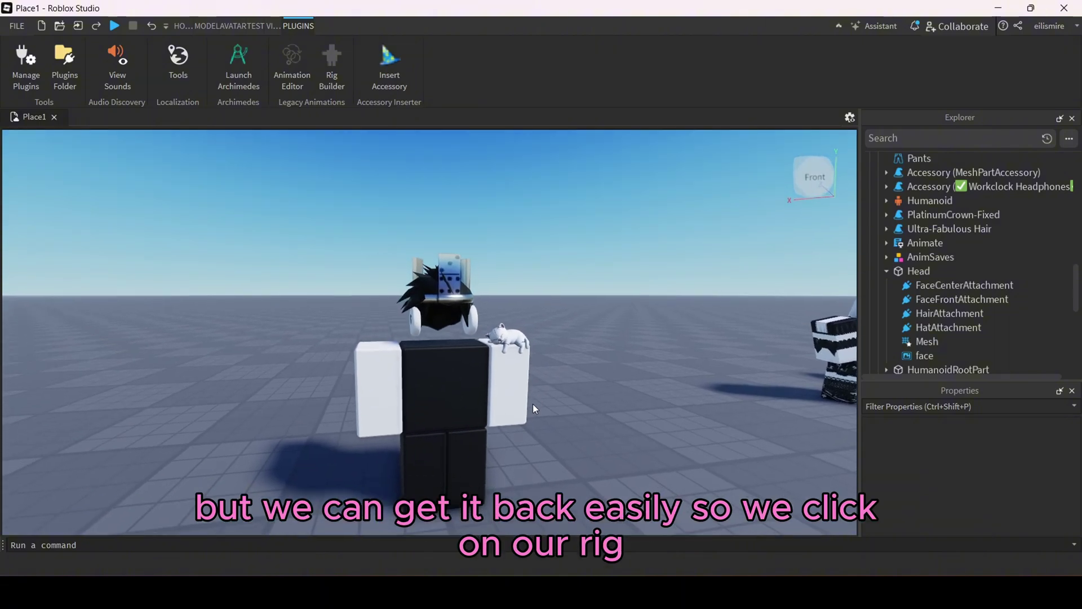
left_click(441, 391)
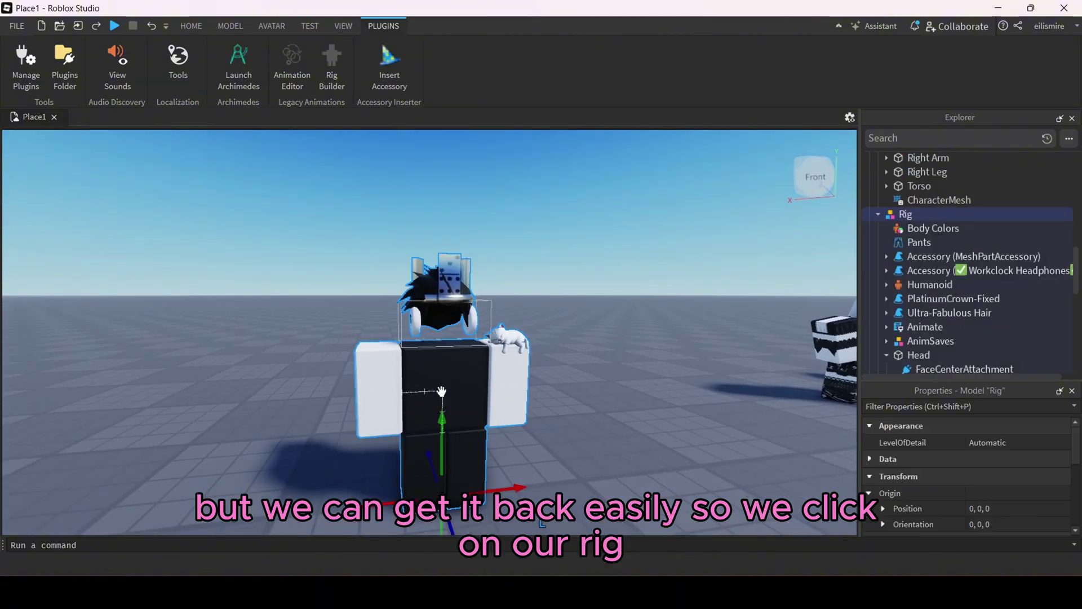
left_click_drag(442, 423, 457, 348)
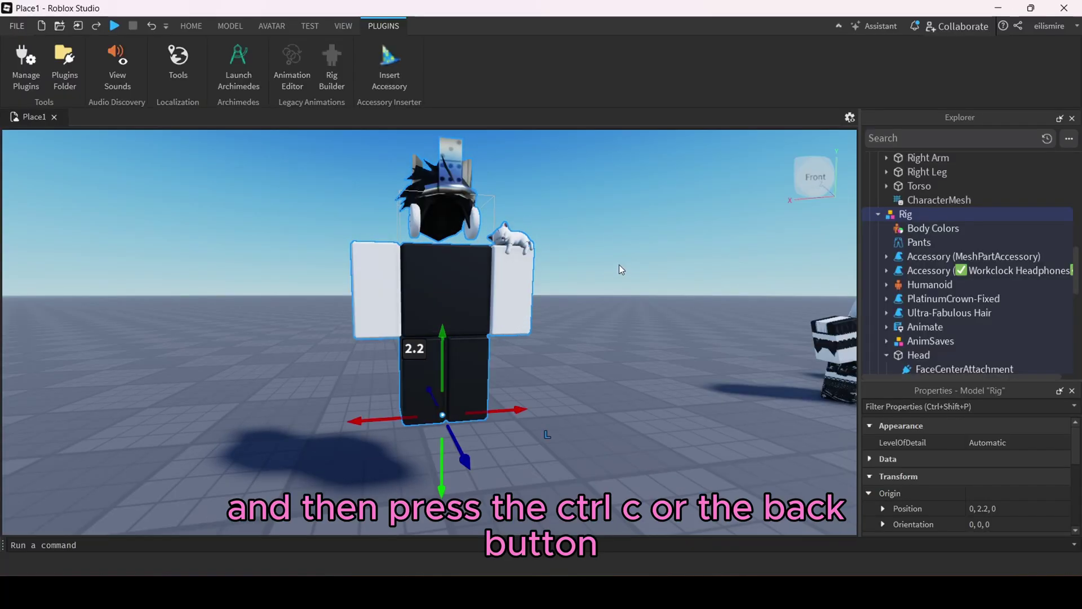
key("ctrl+z")
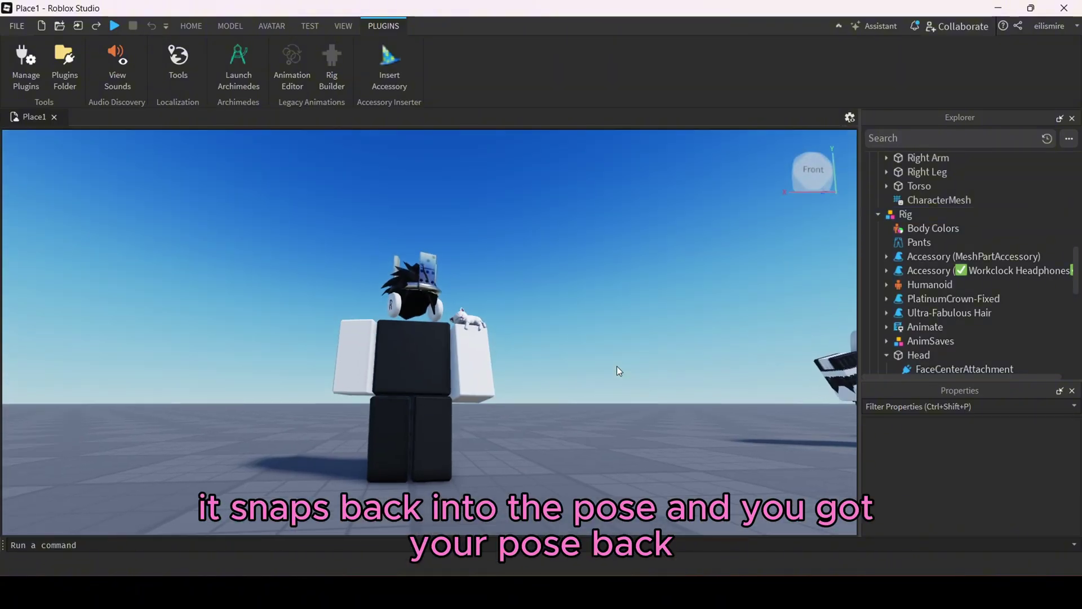
left_click(546, 377)
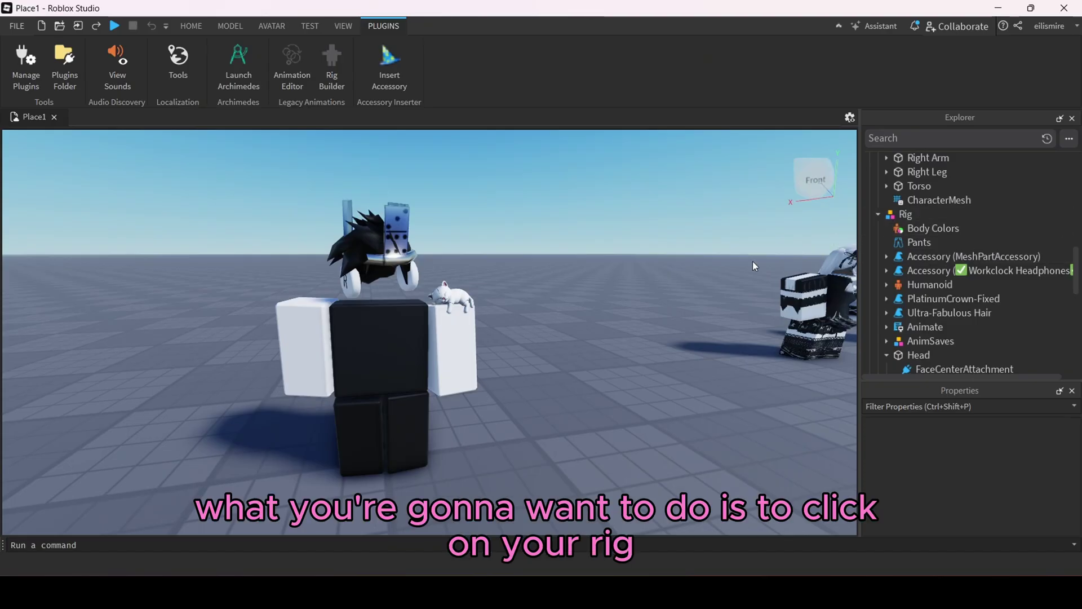
scroll(643, 306, "up", 3)
- Export the first avatar rig with Save / Export > Export Selection and save the file
left_click(534, 332)
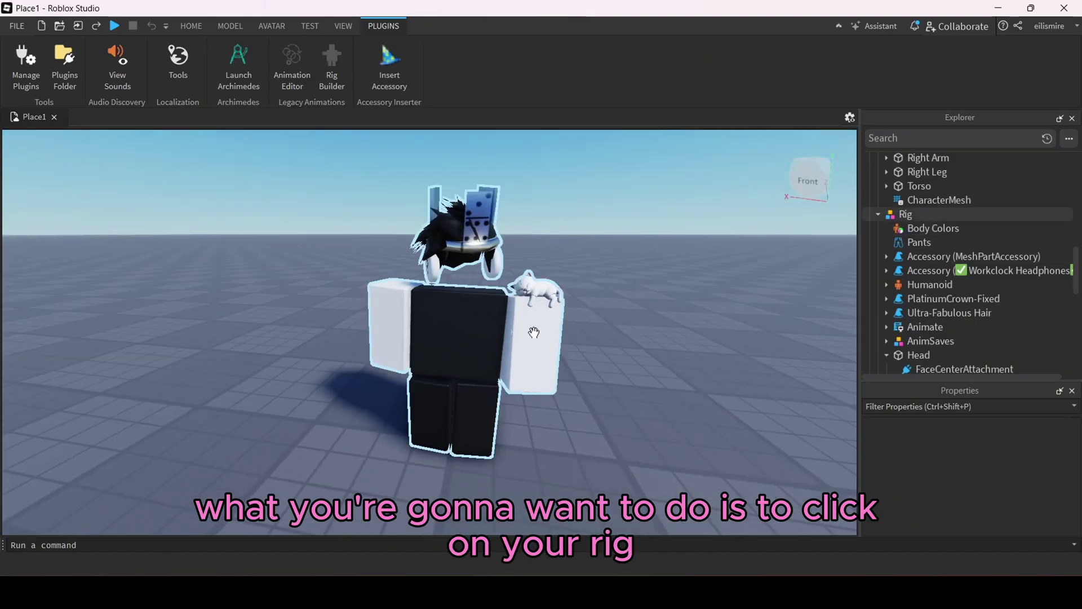
left_click(498, 334)
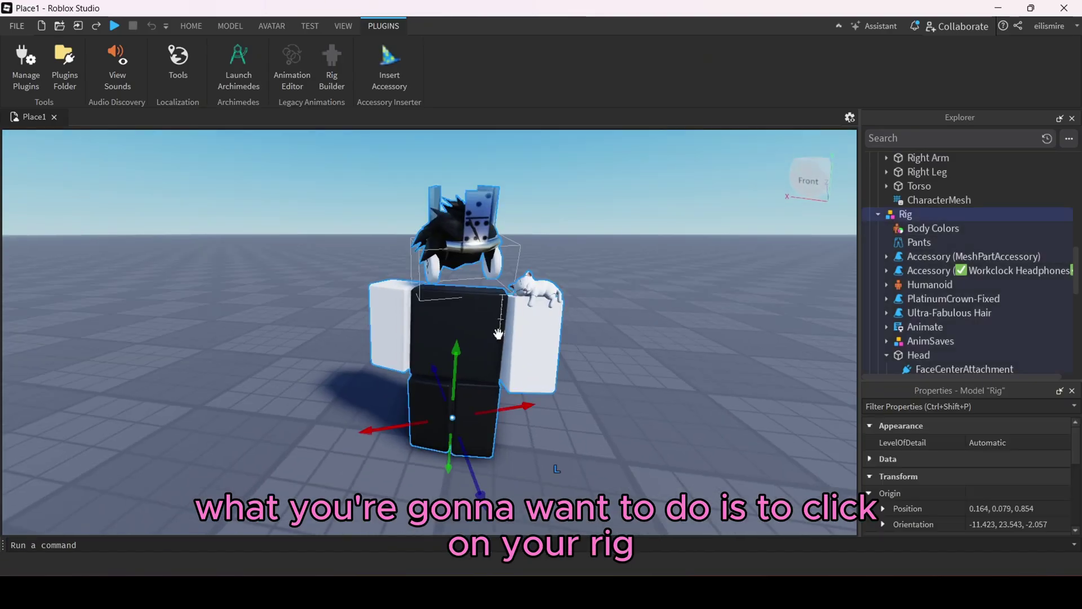
right_click(899, 220)
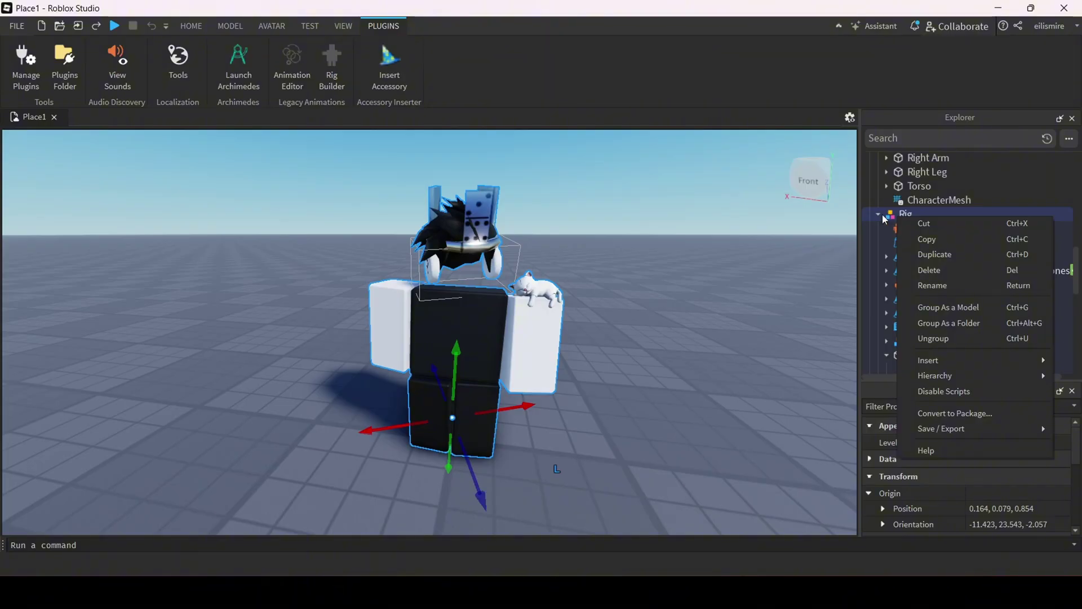
left_click(878, 214)
right_click(896, 215)
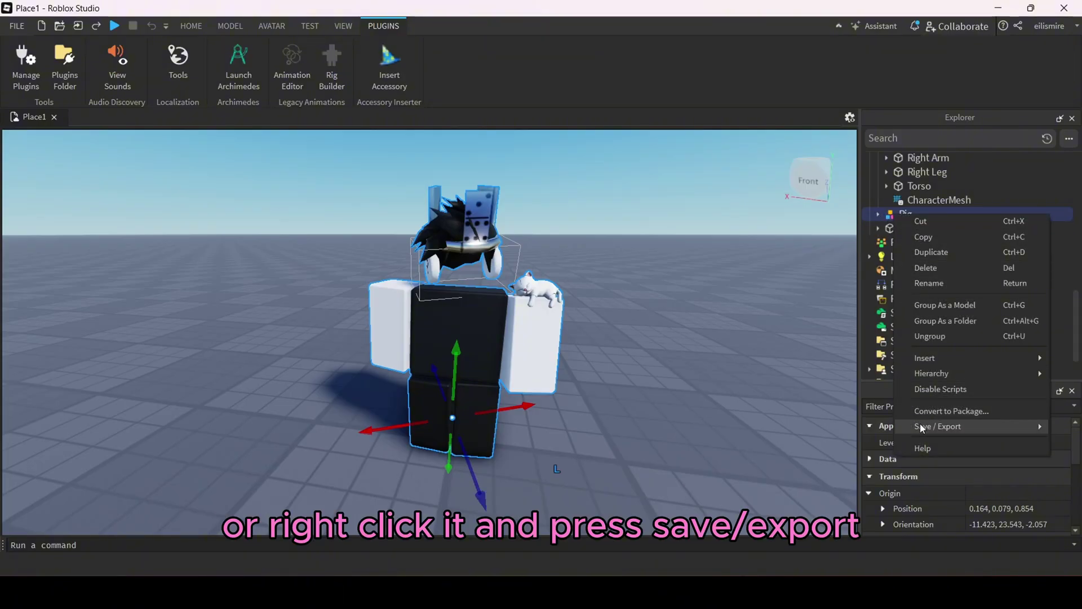
mouse_move(928, 434)
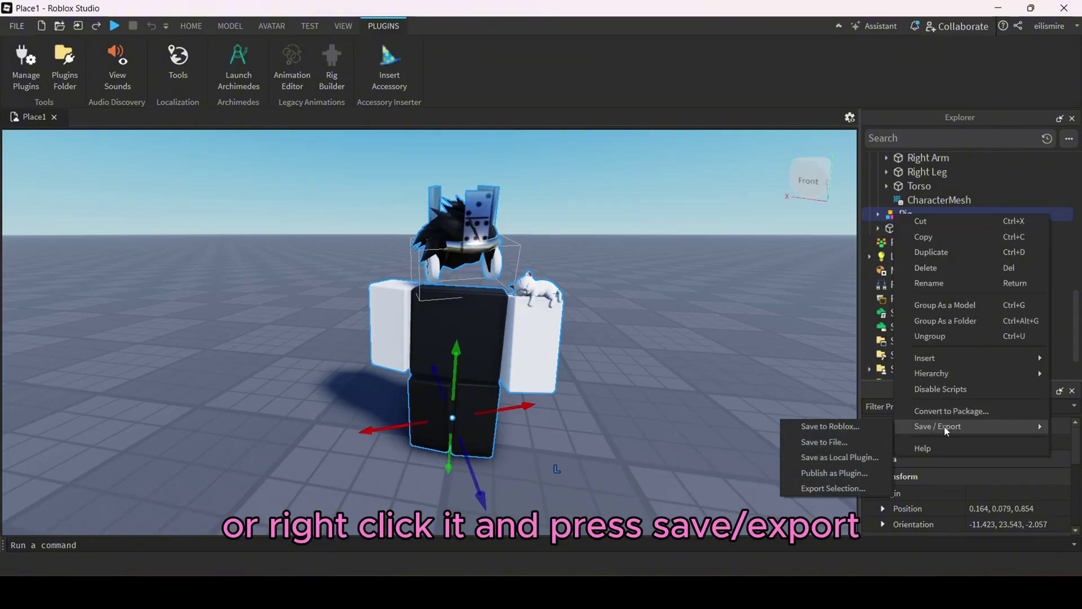
left_click(843, 488)
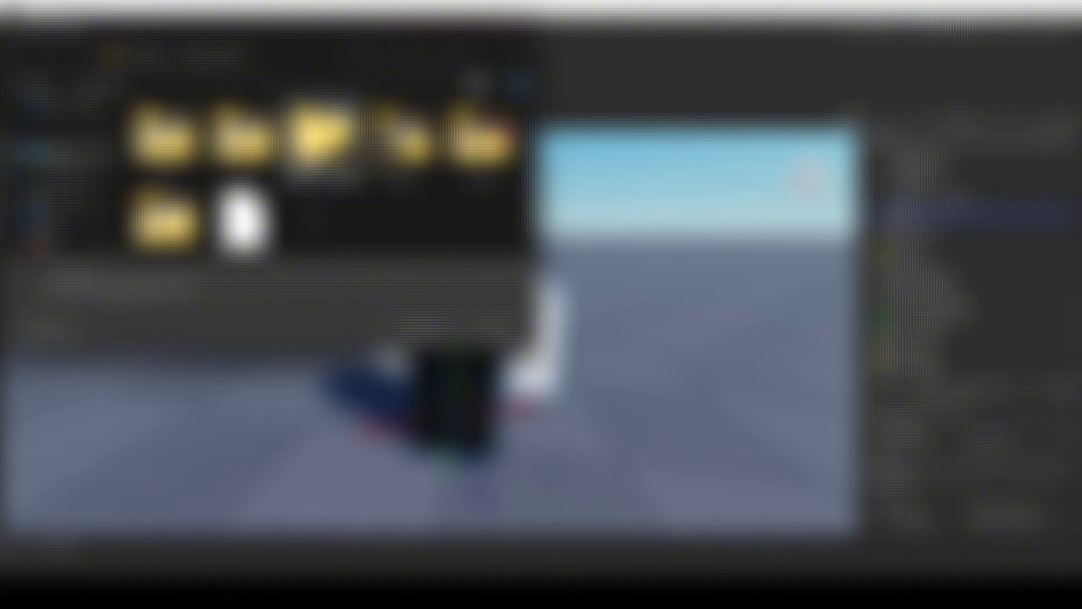
left_click(505, 381)
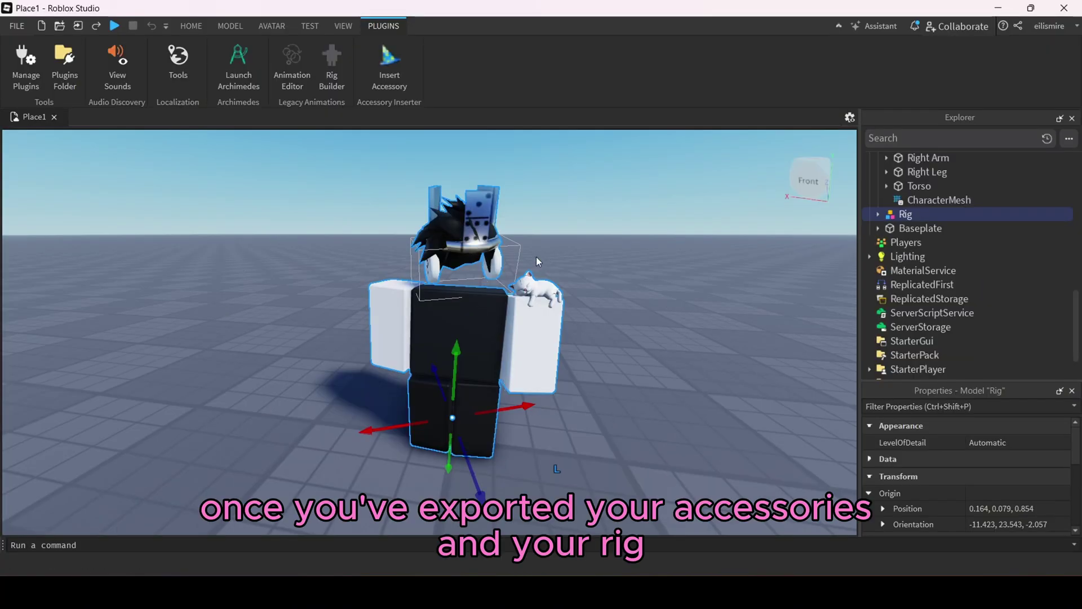
- Export the second avatar rig with Export Selection
right_click_drag(573, 376, 611, 389)
left_click(564, 322)
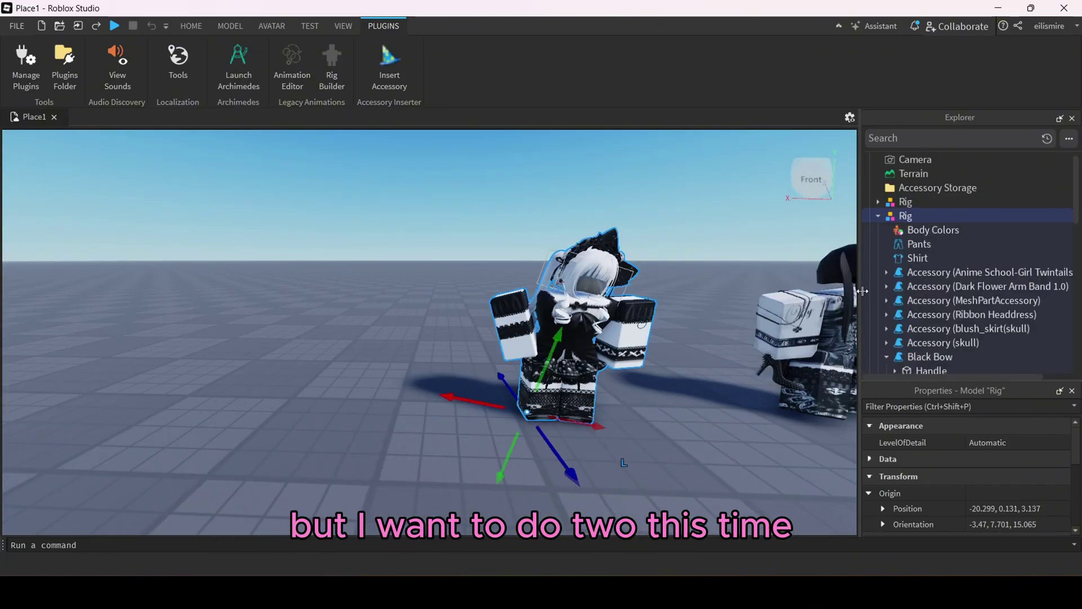
left_click(878, 215)
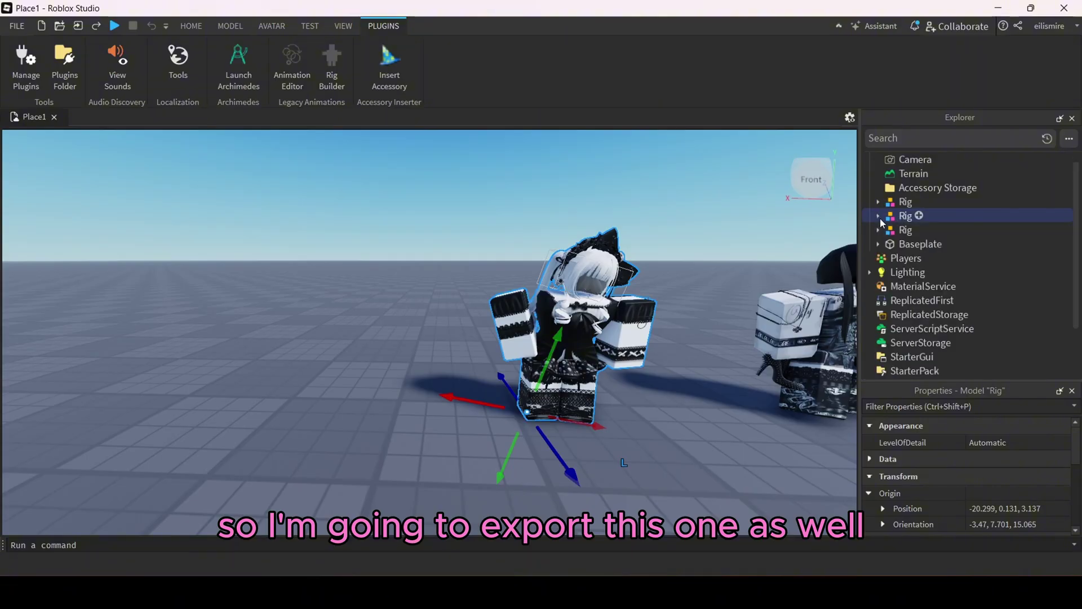
right_click(897, 219)
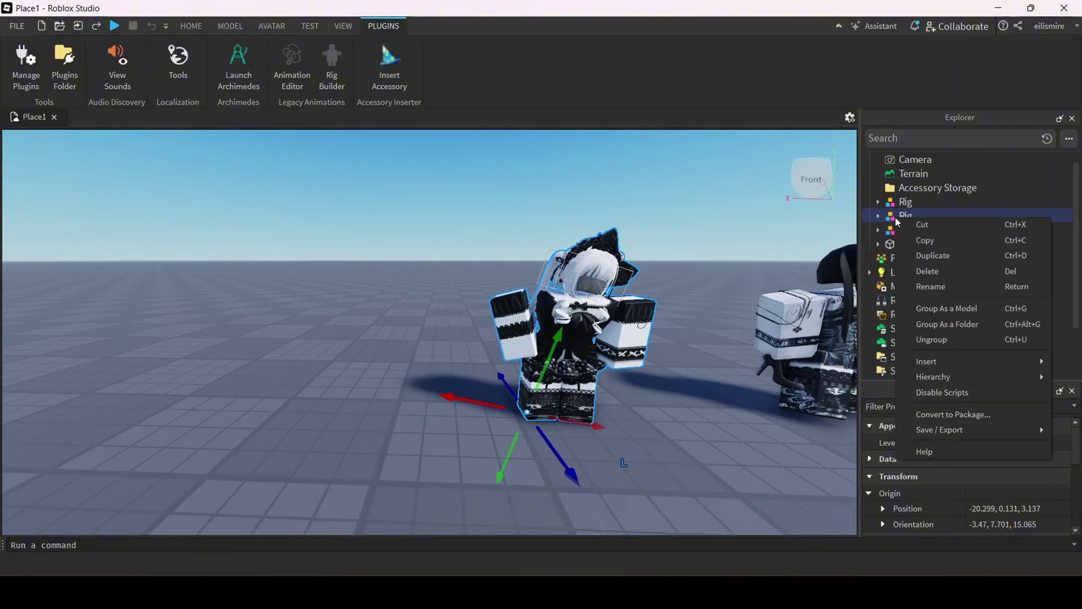
mouse_move(934, 431)
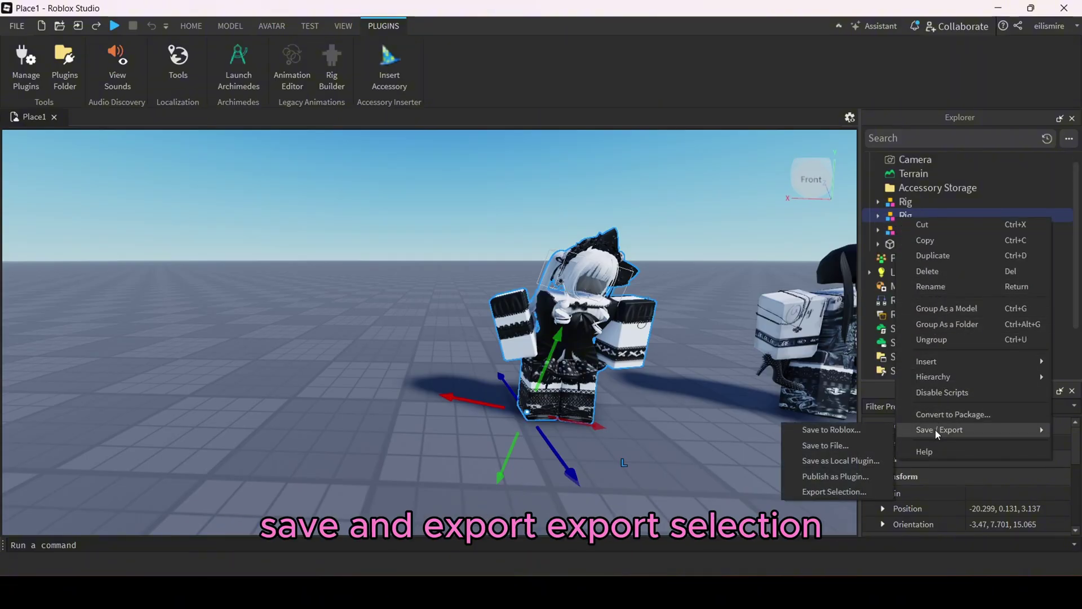
left_click(837, 493)
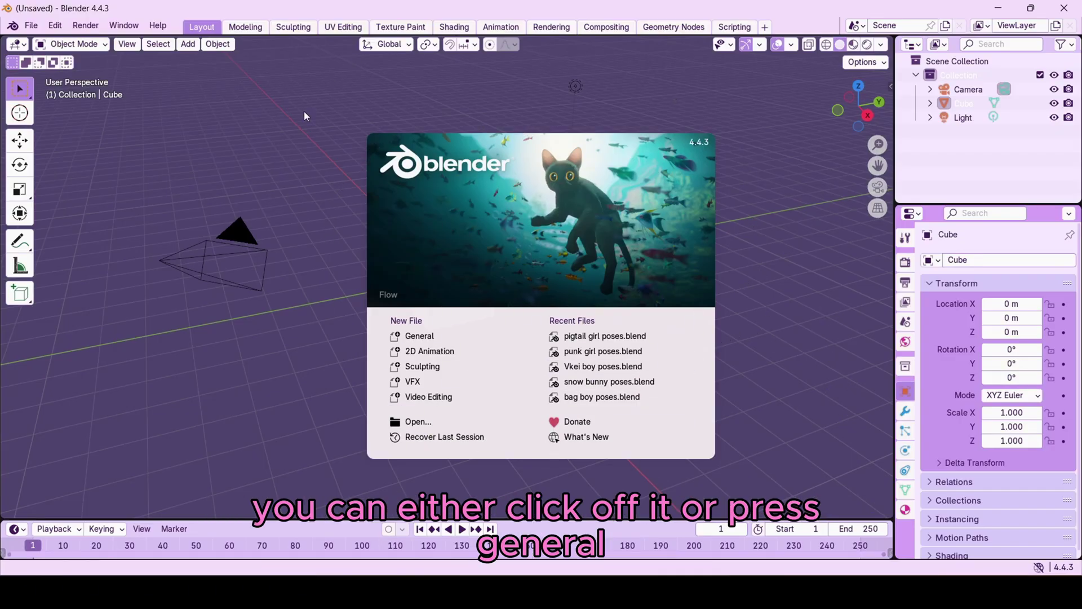
- Open a new General file and delete the default Cube, leaving only Camera and Light
left_click(465, 341)
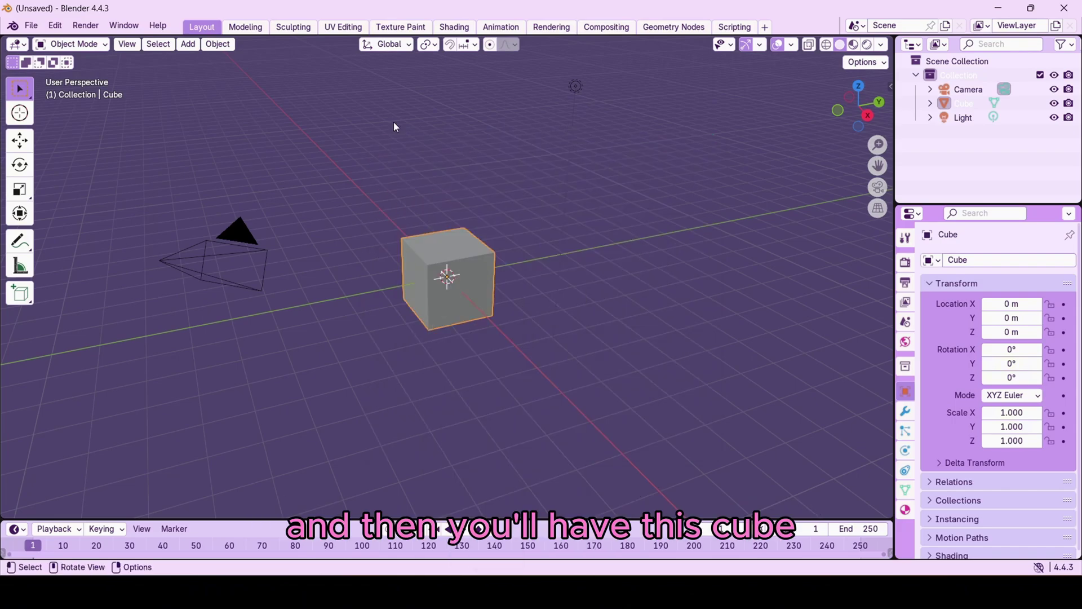
left_click(475, 269)
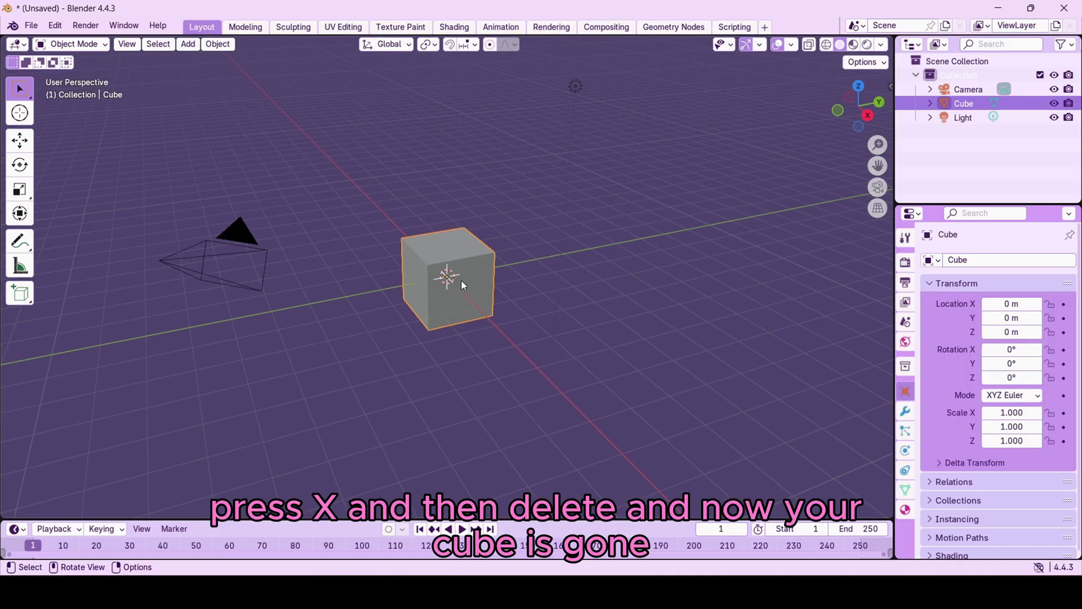
key("x")
left_click(458, 280)
right_click(458, 282)
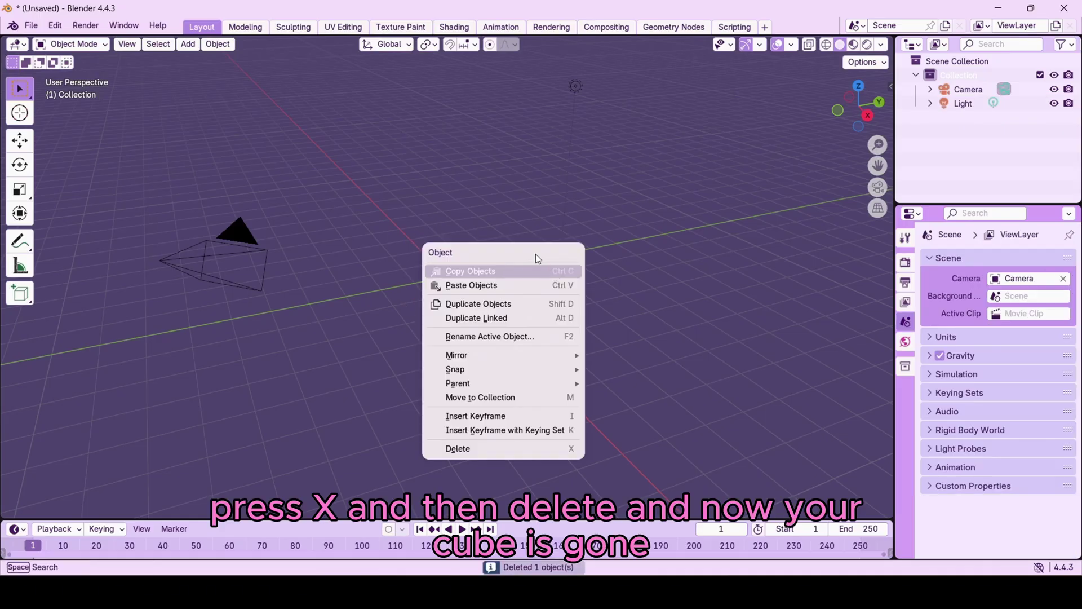
left_click_drag(879, 96, 93, 142)
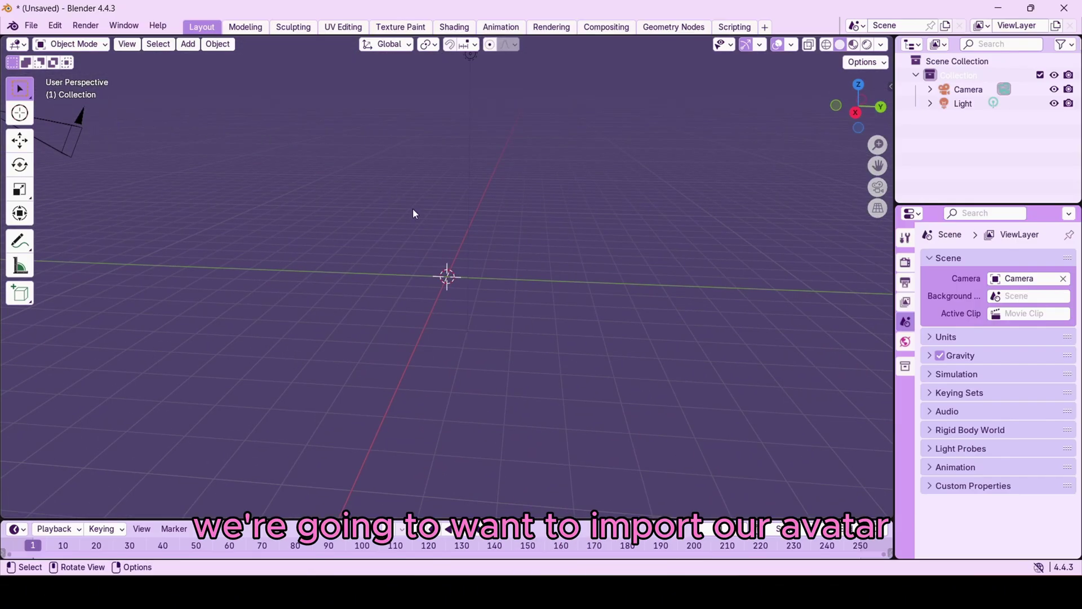
- Import the avatar OBJ from Desktop/roblox accesories as a Wavefront (.obj) model
left_click(33, 26)
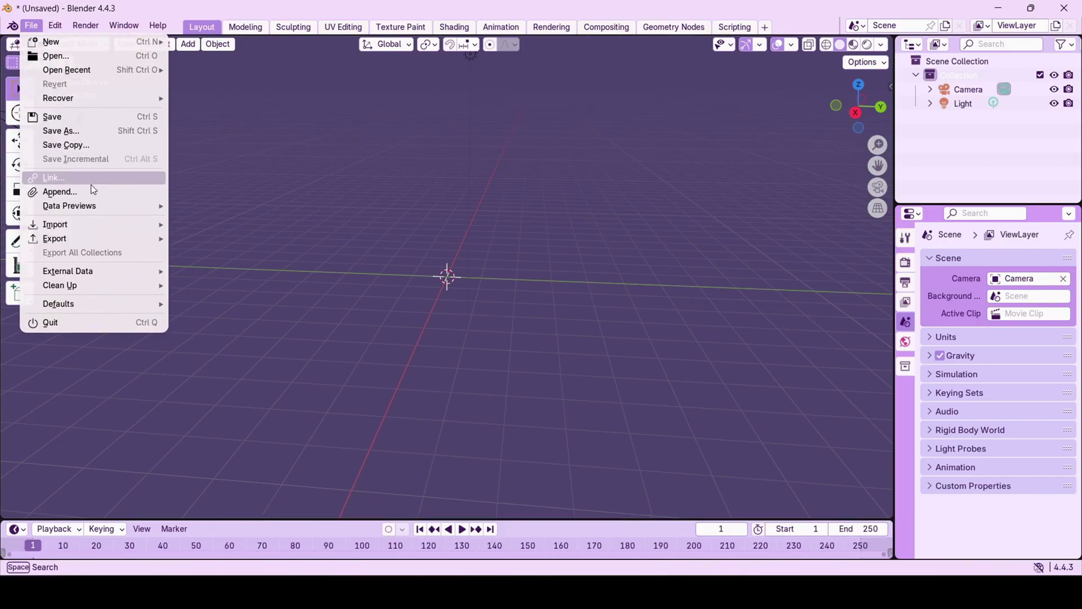
mouse_move(75, 223)
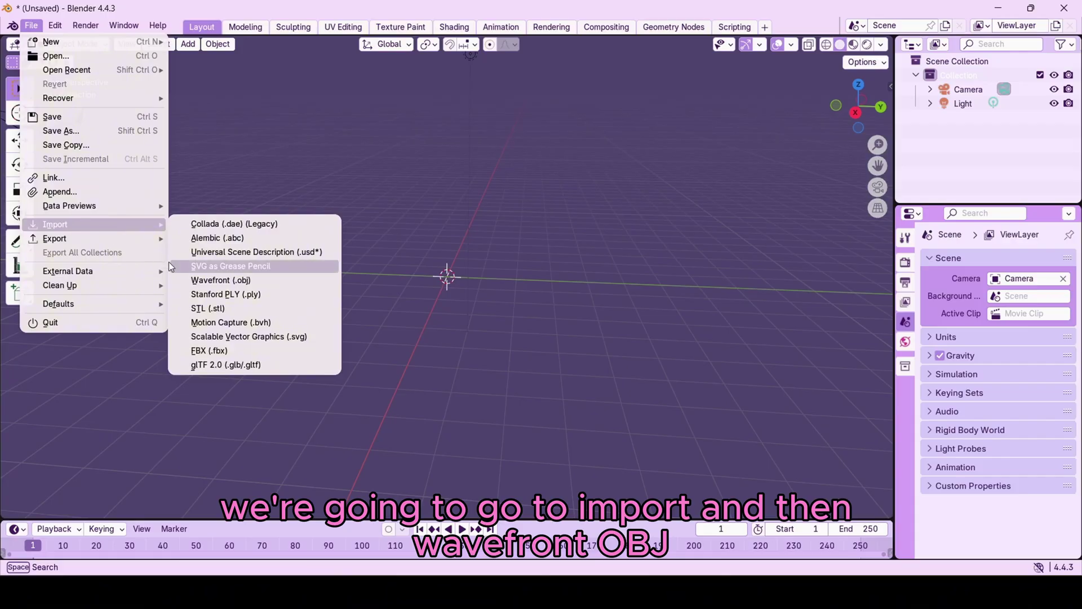
left_click(213, 279)
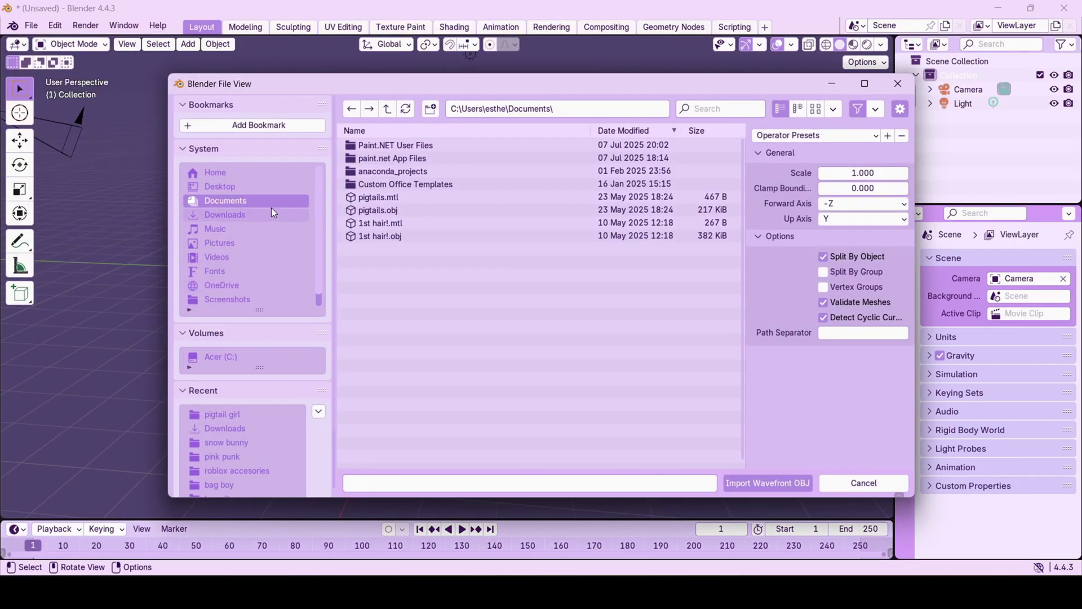
left_click(251, 187)
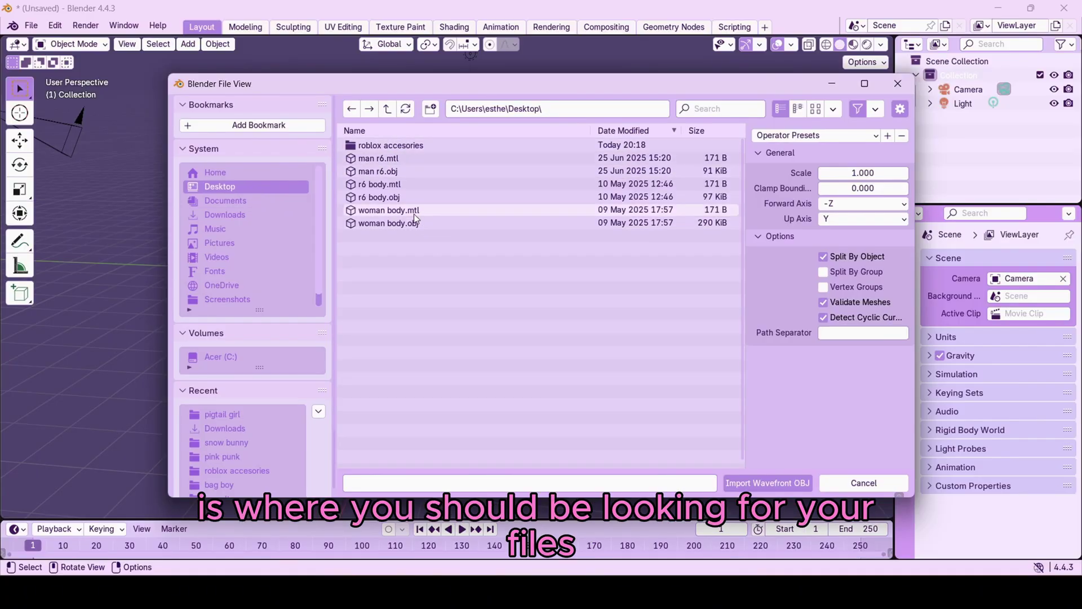
double_click(410, 148)
double_click(521, 244)
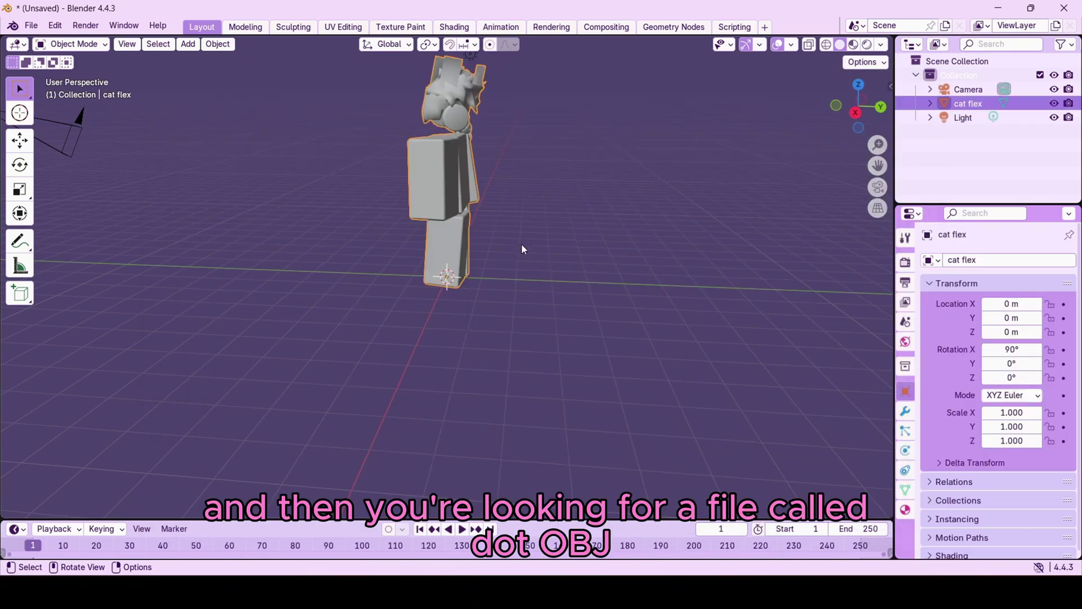
left_click_drag(852, 119, 811, 120)
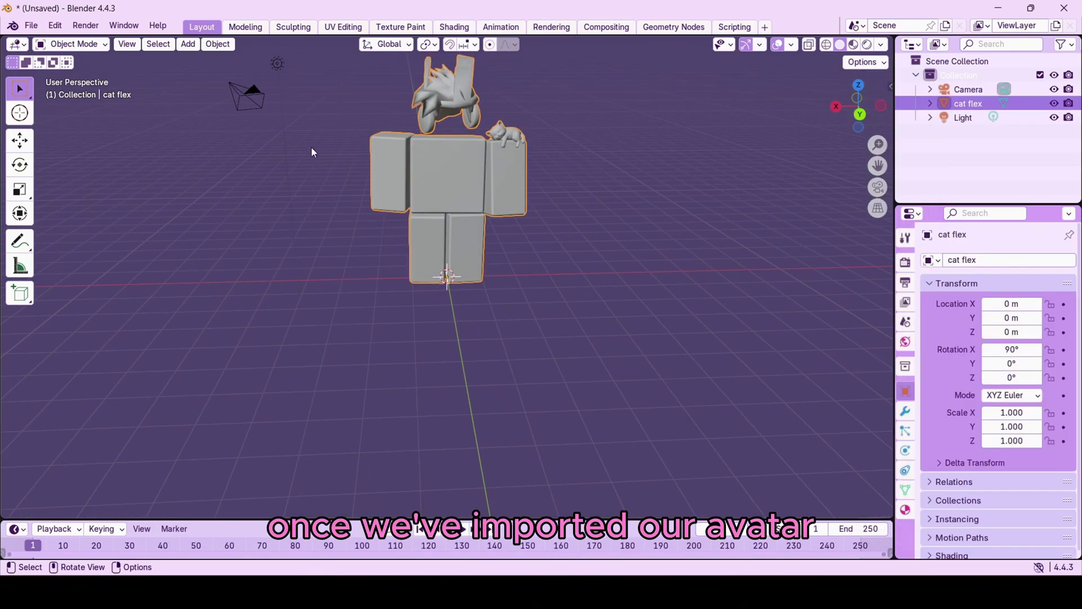
- Switch the viewport to the Front viewpoint to check the avatar's facing
left_click(124, 44)
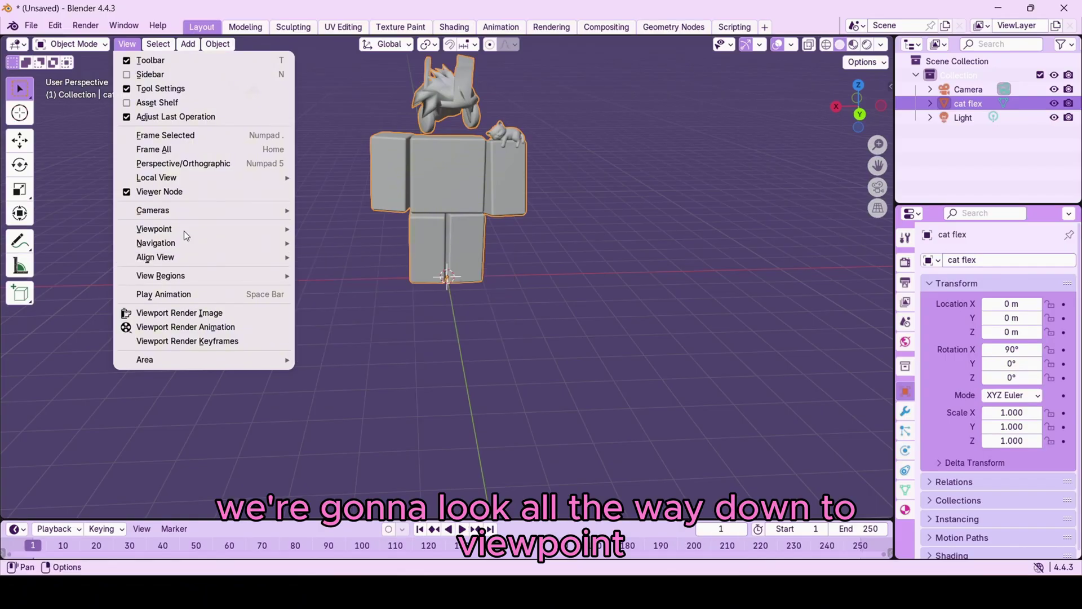
mouse_move(153, 236)
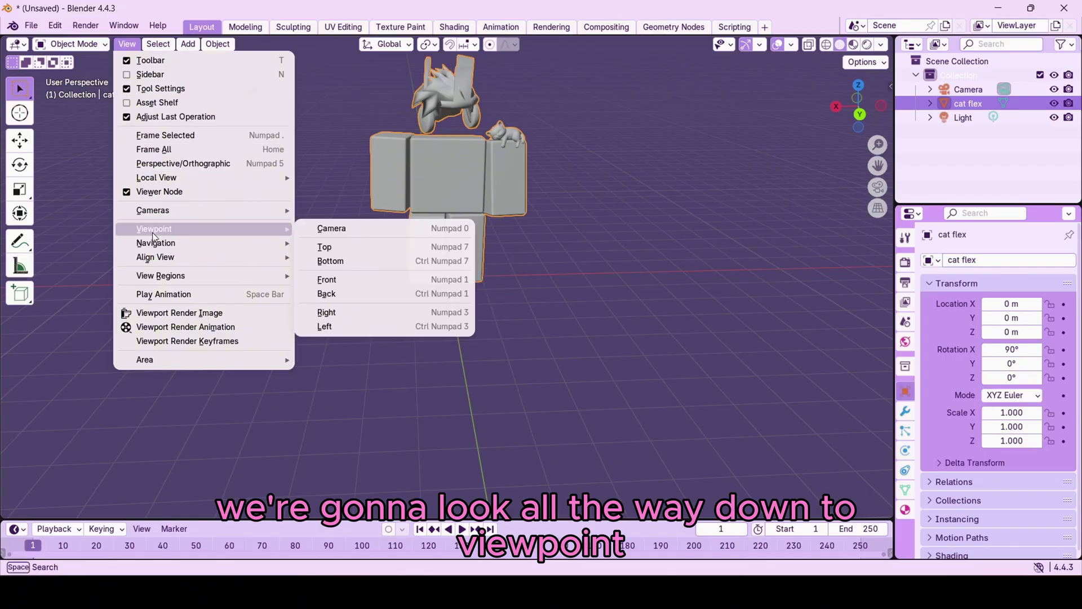
left_click(326, 282)
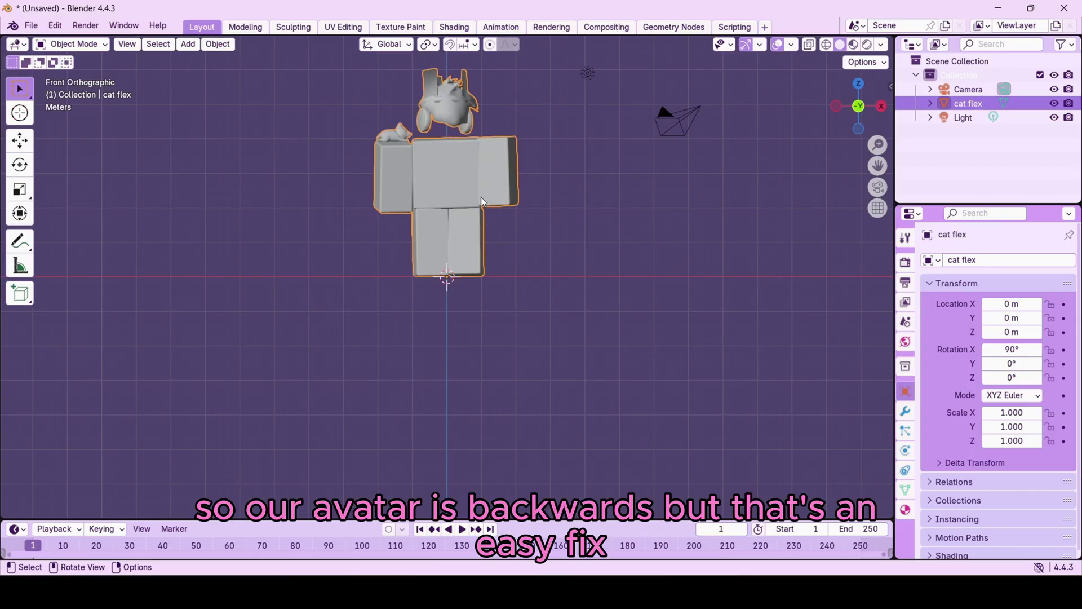
- Rotate the avatar 180° about Z and return to a recentred perspective view
key("r")
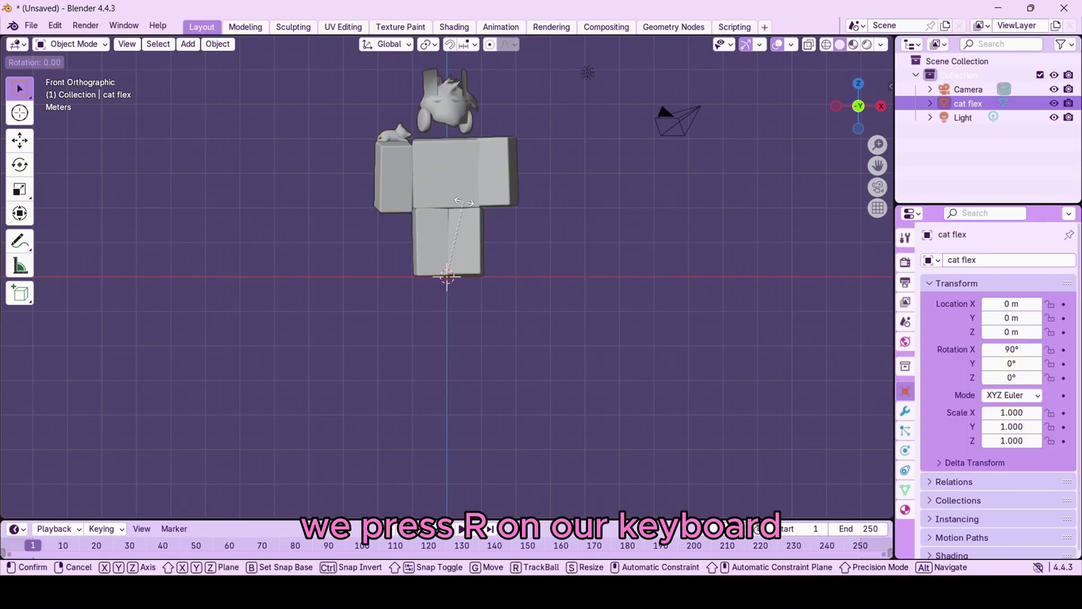
key("z")
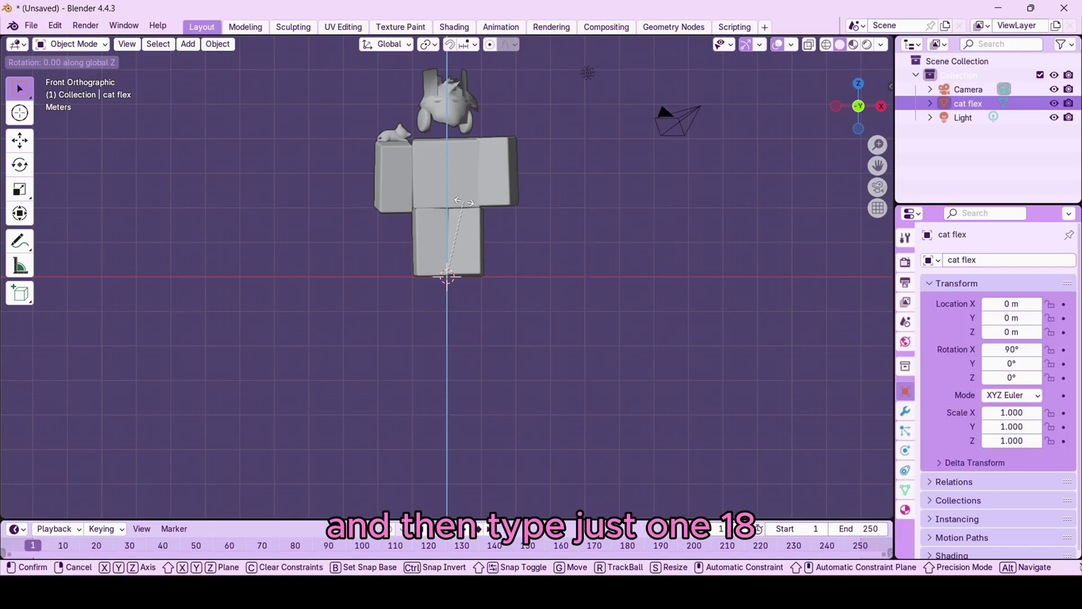
type("180")
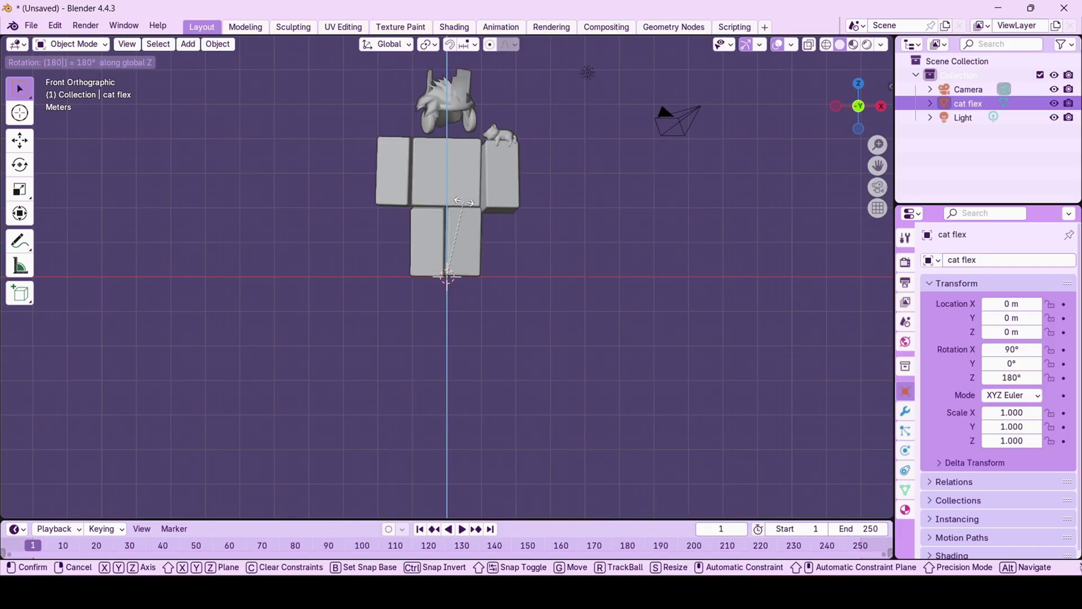
key("Return")
right_click(466, 206)
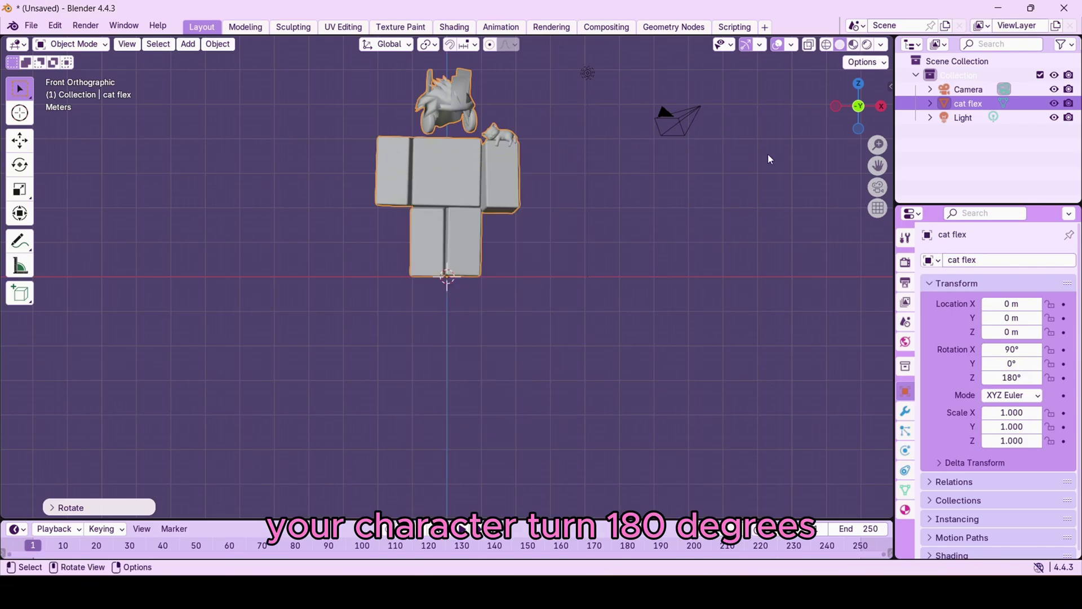
left_click_drag(850, 102, 602, 194)
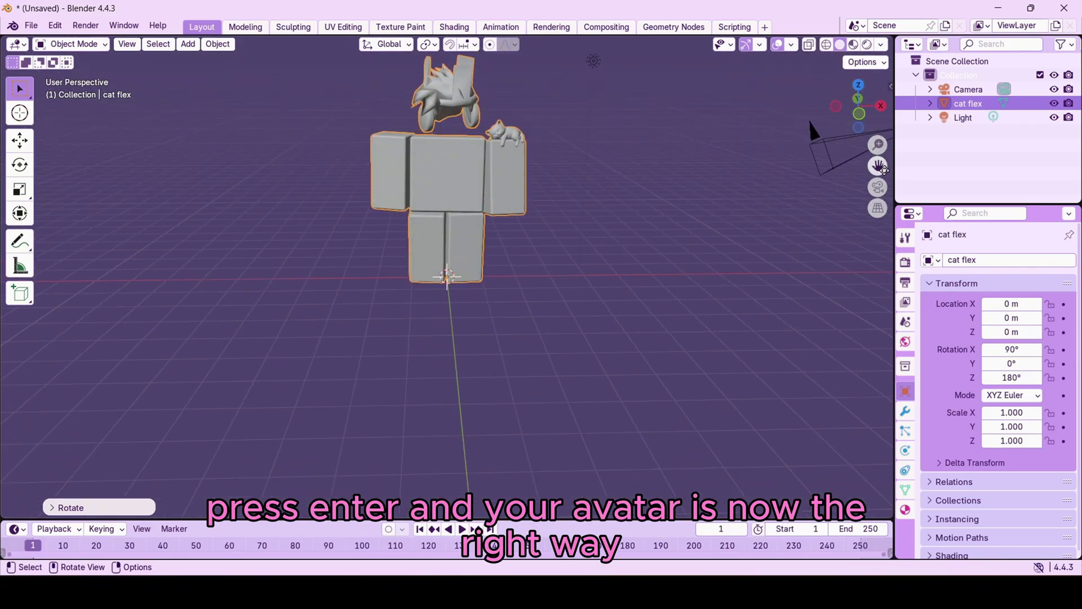
left_click_drag(878, 165, 861, 236)
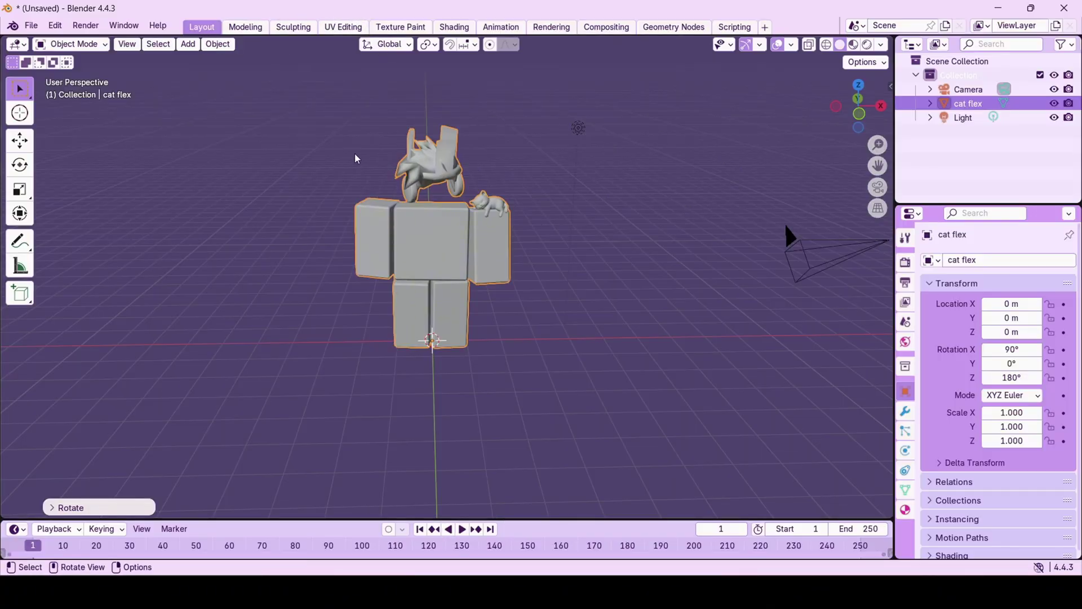
- Add a mesh Plane under the avatar and scale it uniformly to 6.642 as a floor
left_click(310, 167)
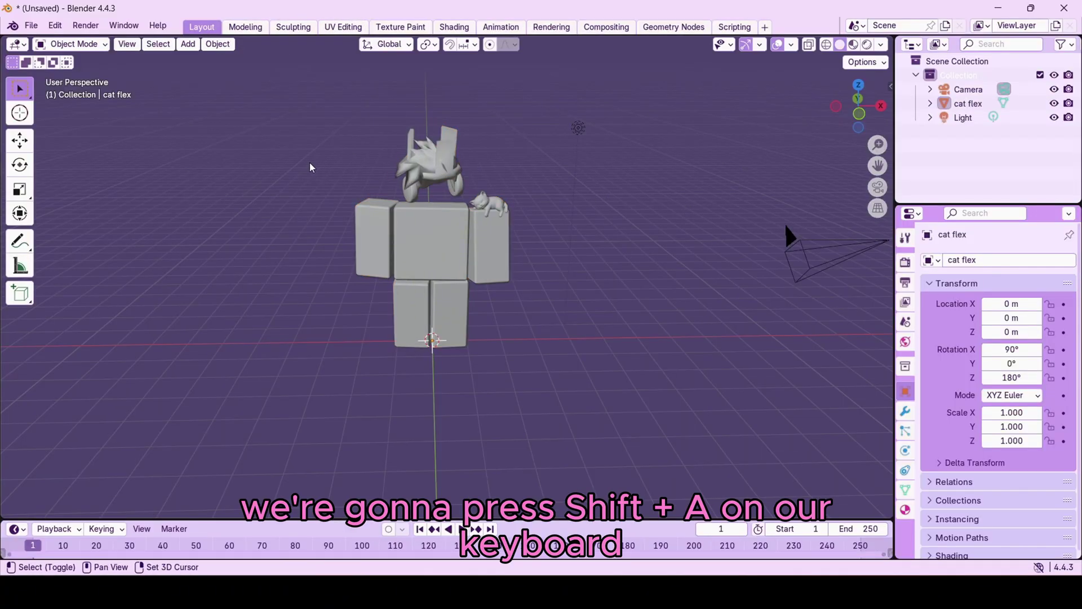
key("shift+a")
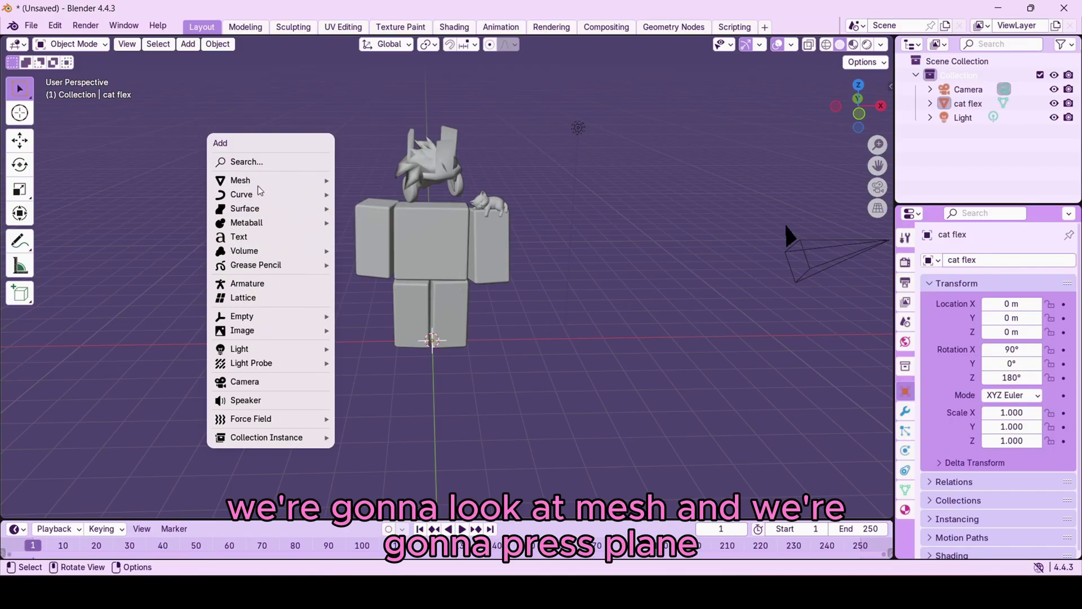
mouse_move(265, 180)
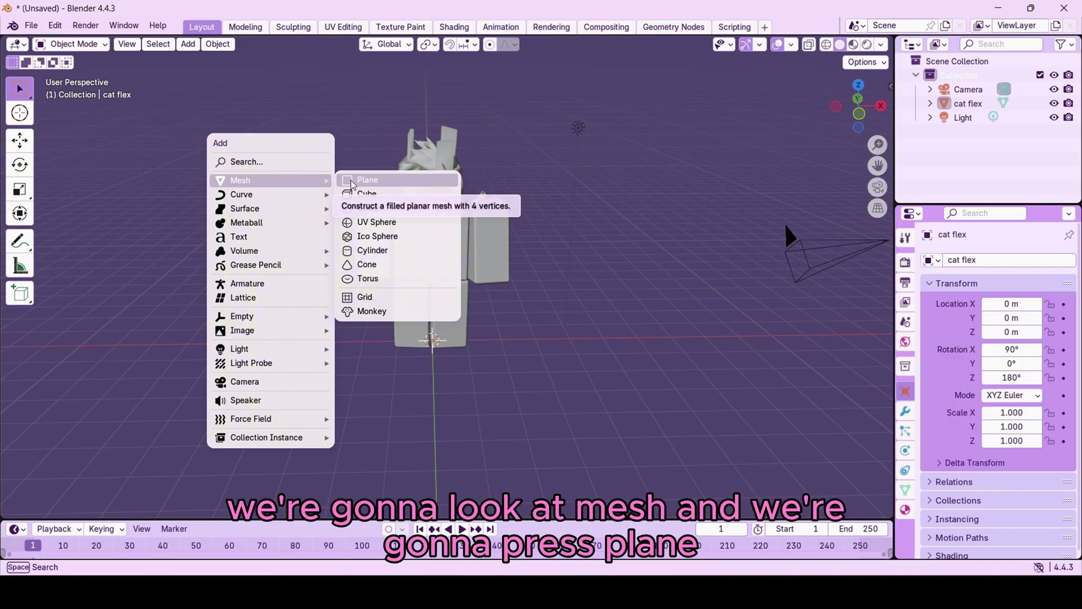
left_click(366, 179)
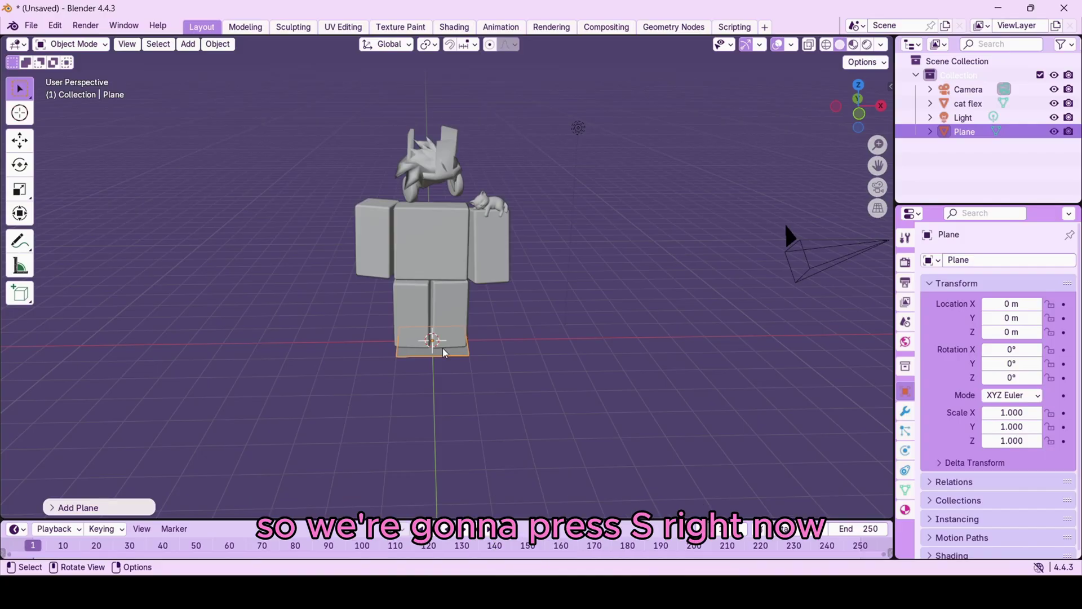
key("s")
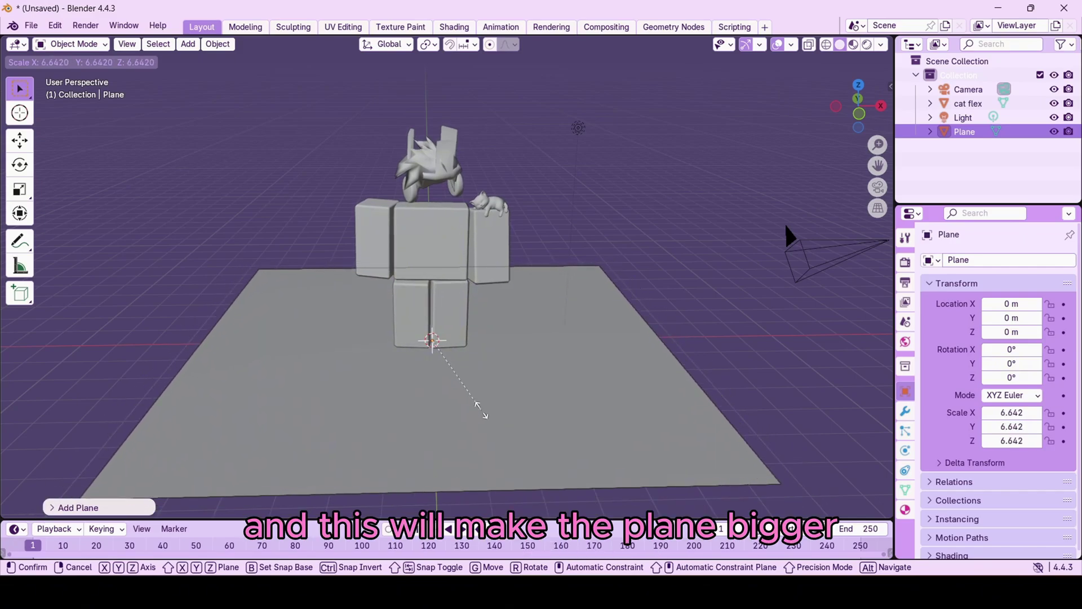
left_click(485, 408)
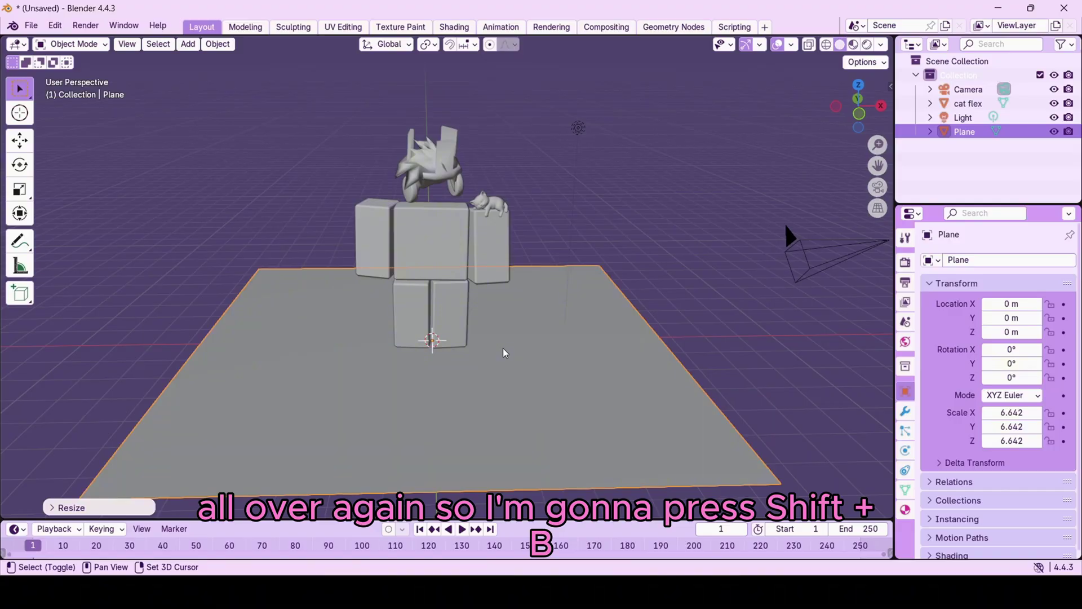
- Duplicate the floor plane in place and rotate the copy 90° about X to stand upright
key("shift+d")
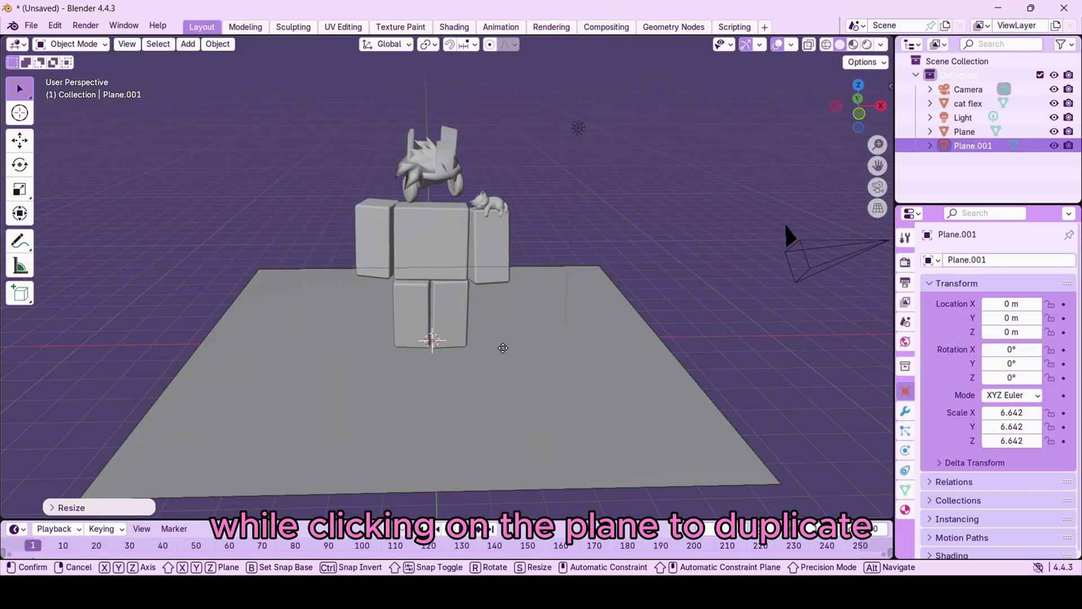
left_click(503, 347)
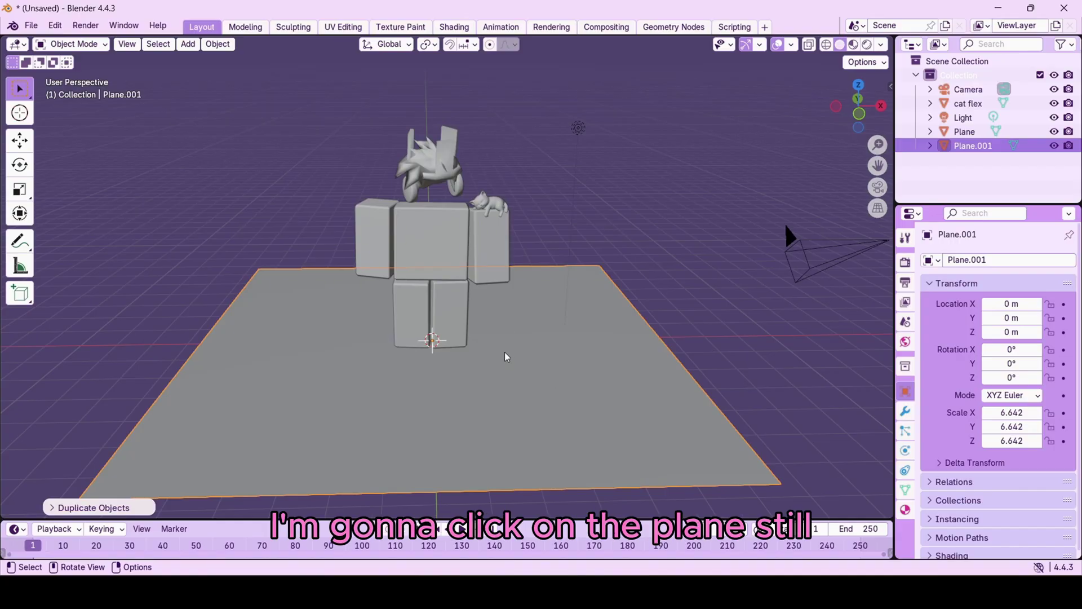
key("r")
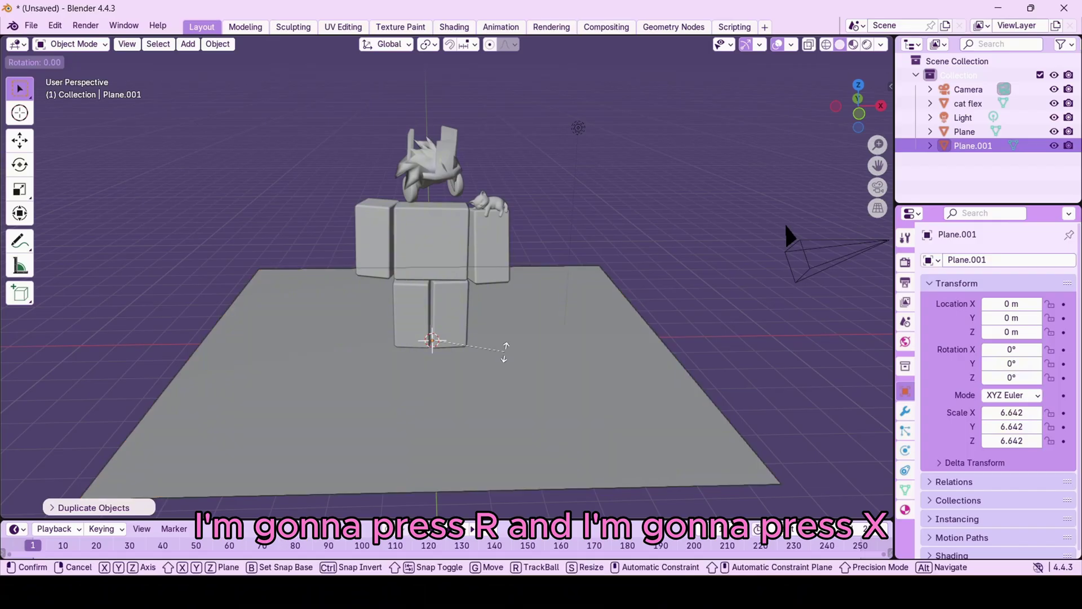
type("x")
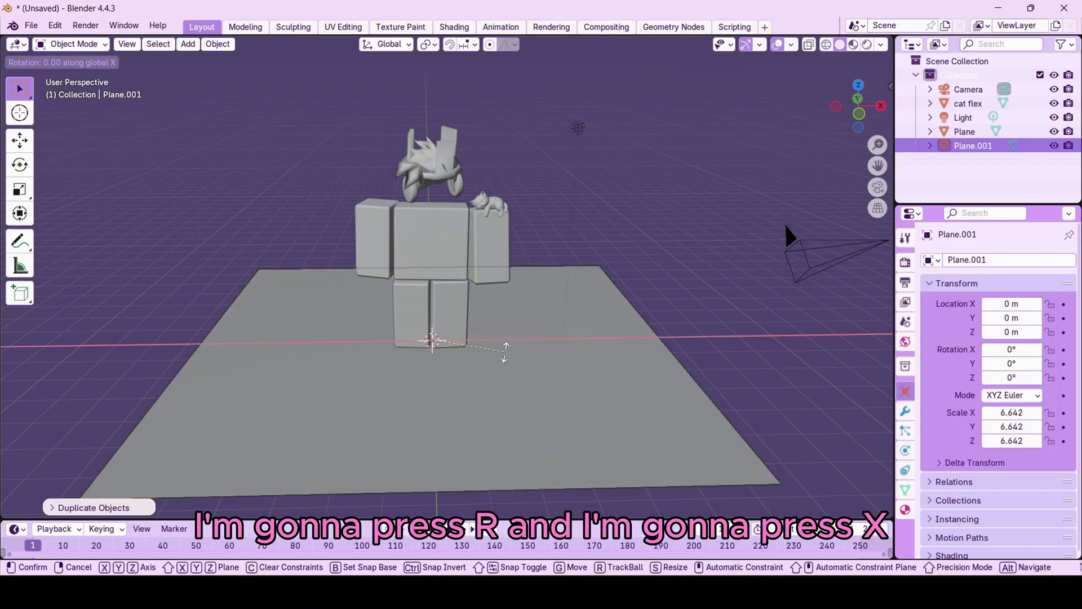
type("90")
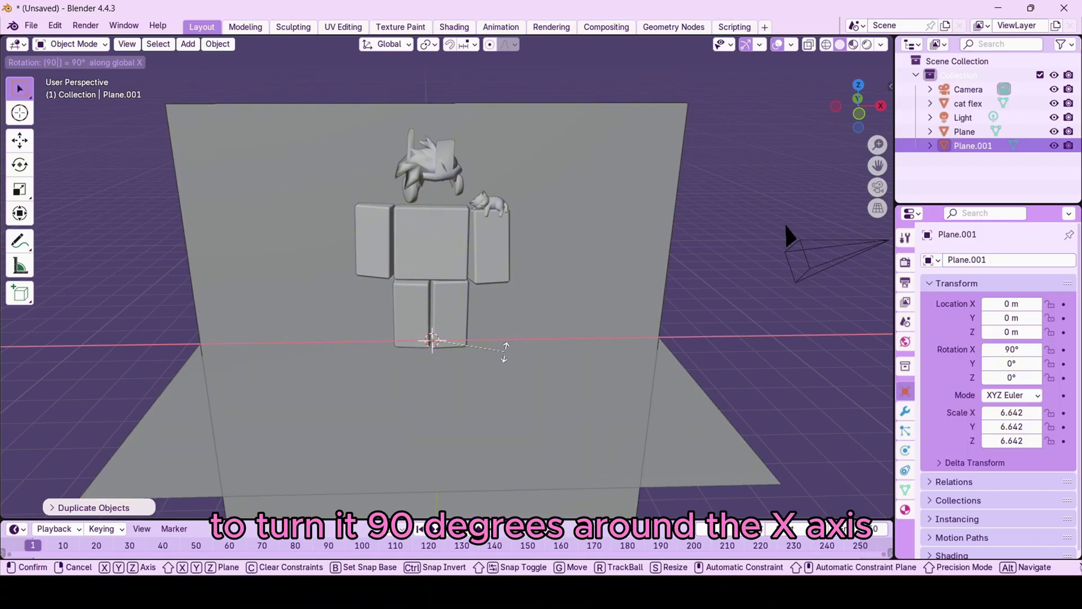
key("Return")
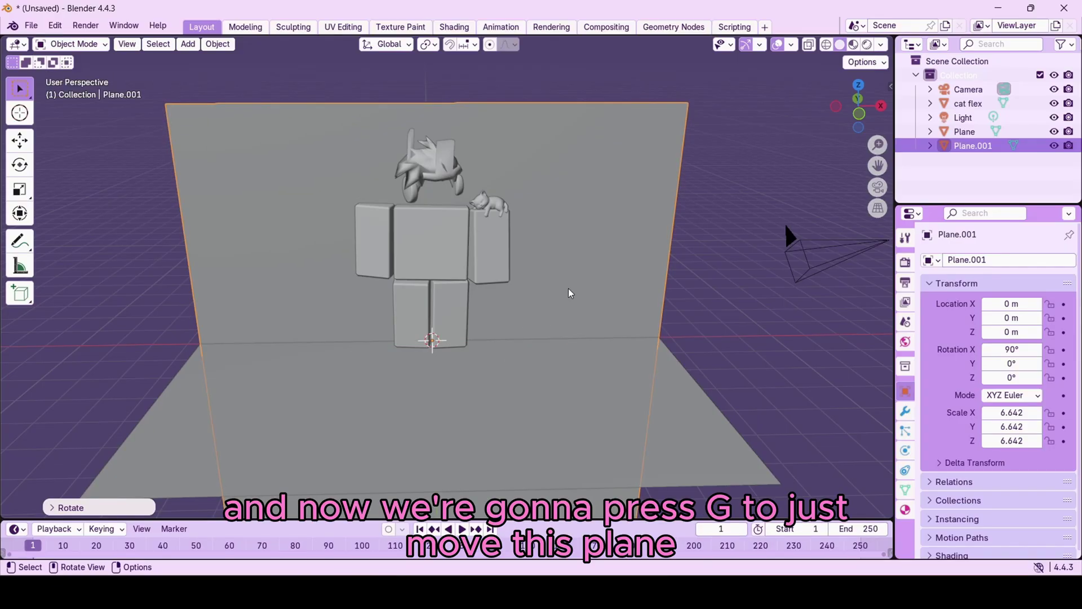
- Move the upright plane back to Y 4.2789 m and up to Z 6.4878 m as the back wall
key("g")
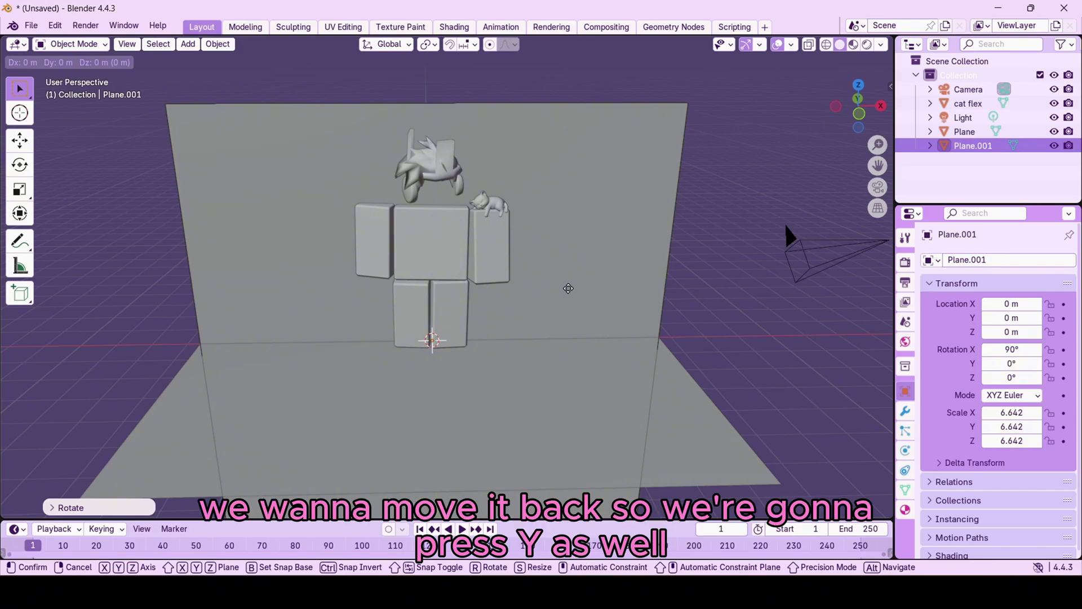
key("y")
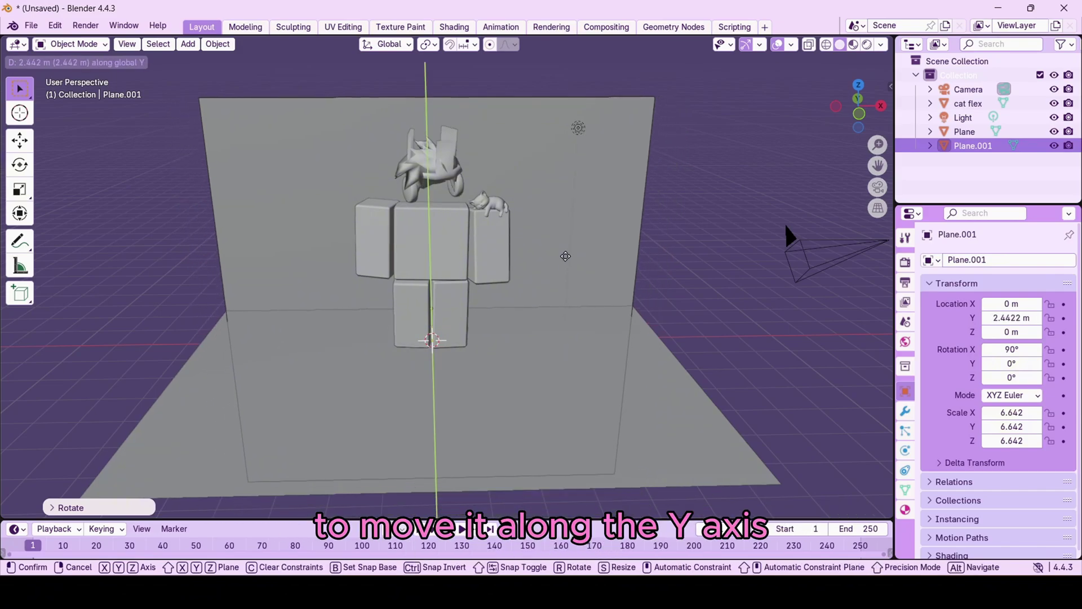
left_click(563, 236)
key("g")
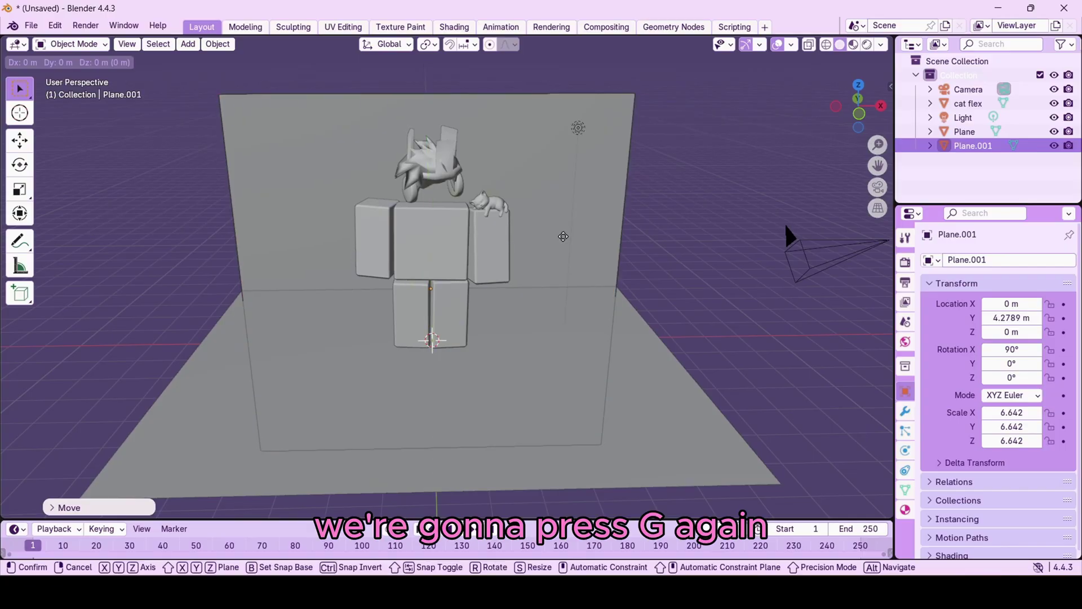
key("z")
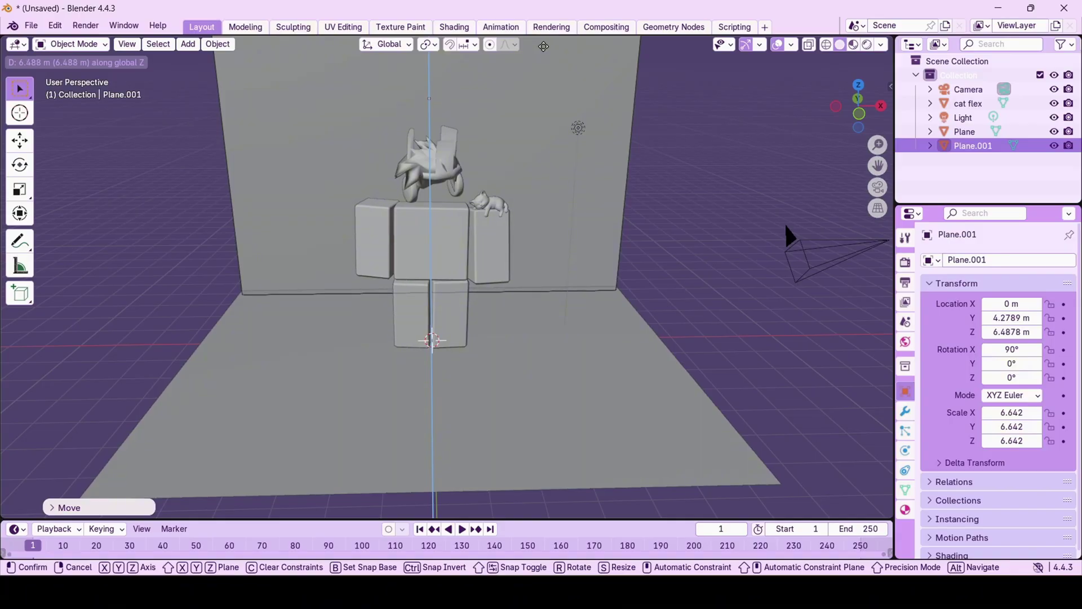
left_click(543, 46)
right_click(545, 308)
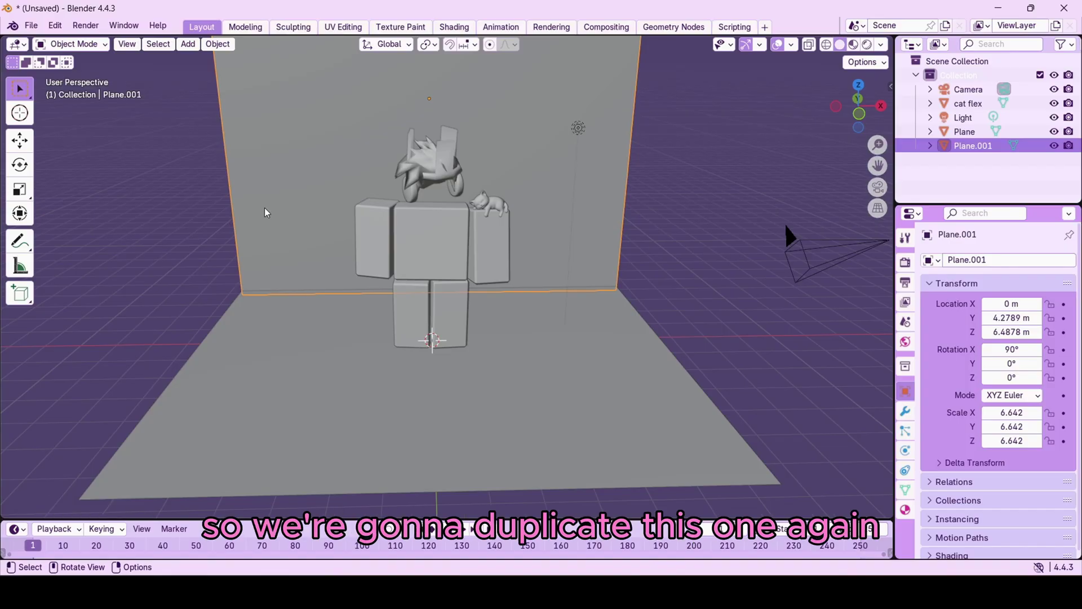
- Duplicate the back wall in place and rotate the copy 90° about Z
key("shift+d")
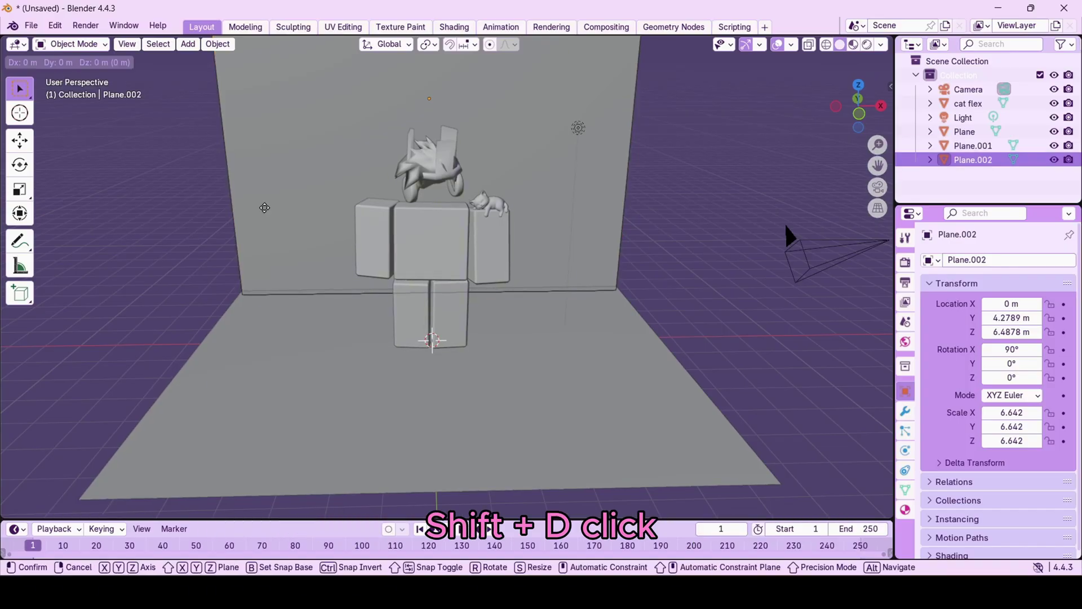
left_click(266, 212)
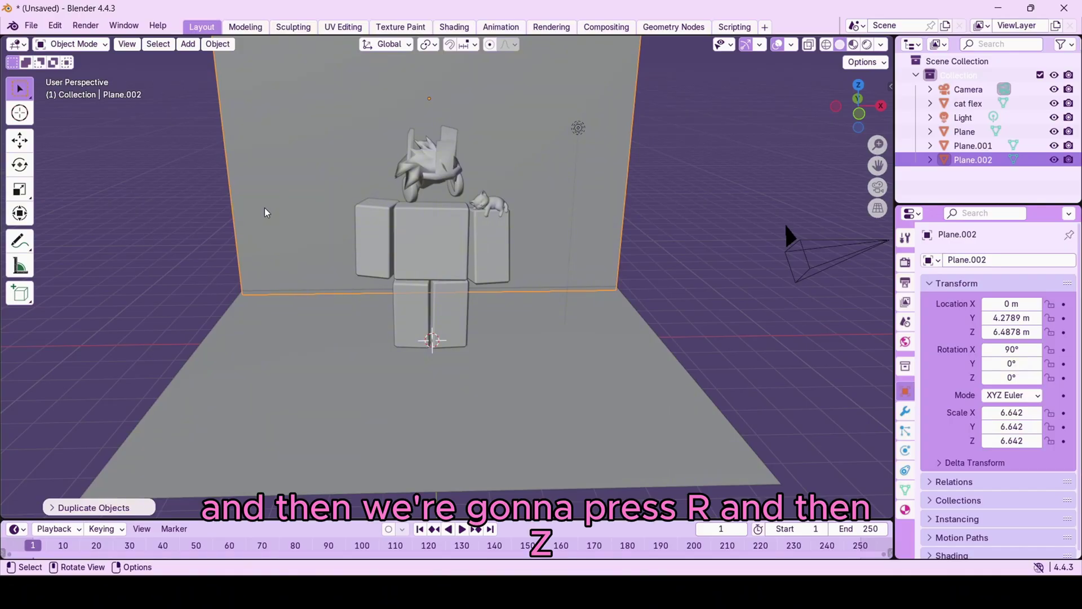
key("r")
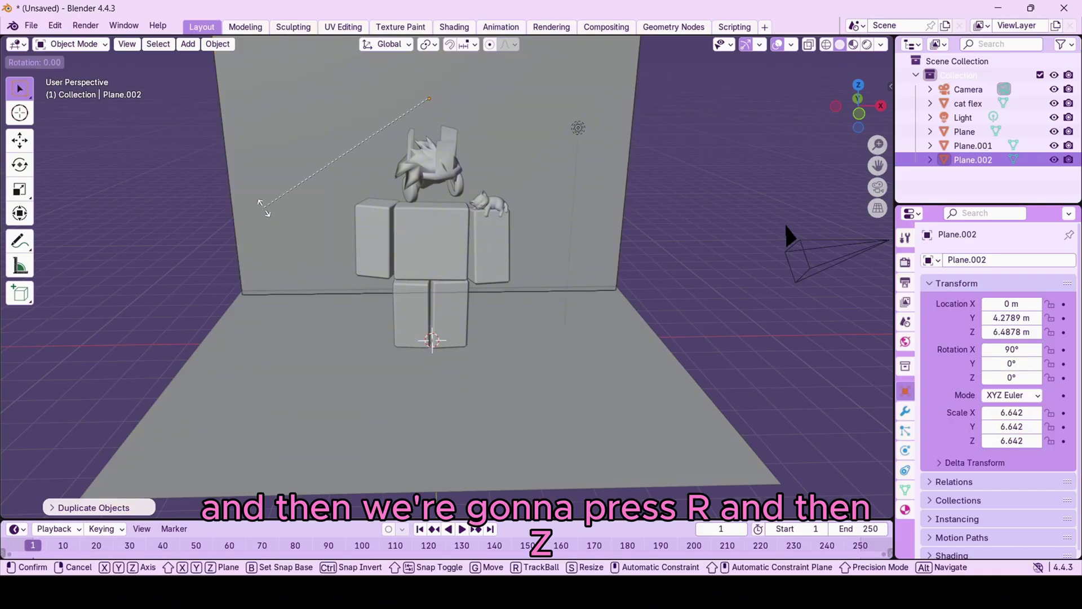
key("z")
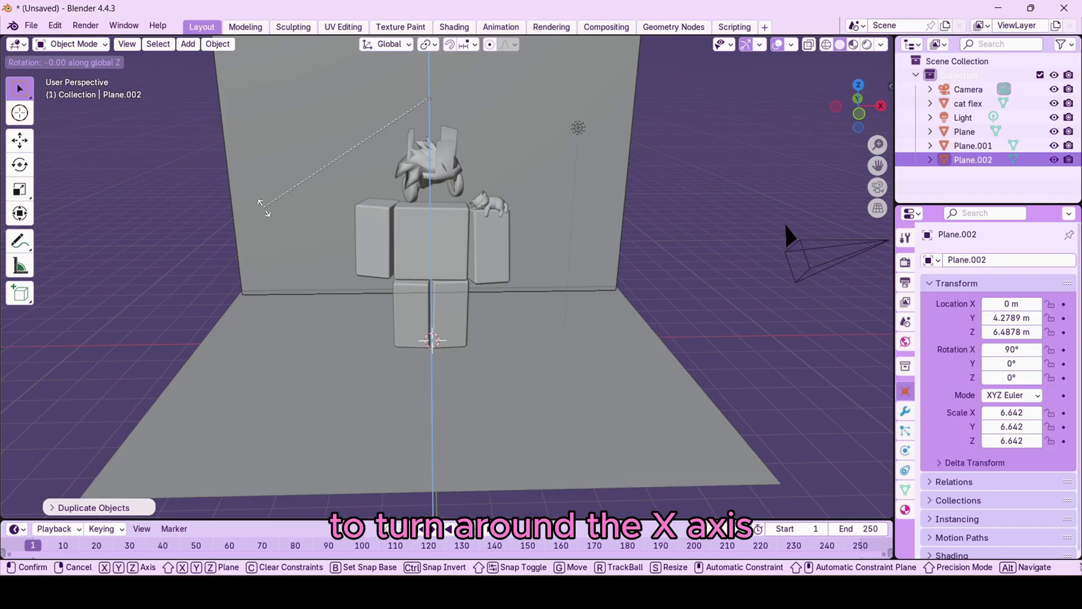
type("90")
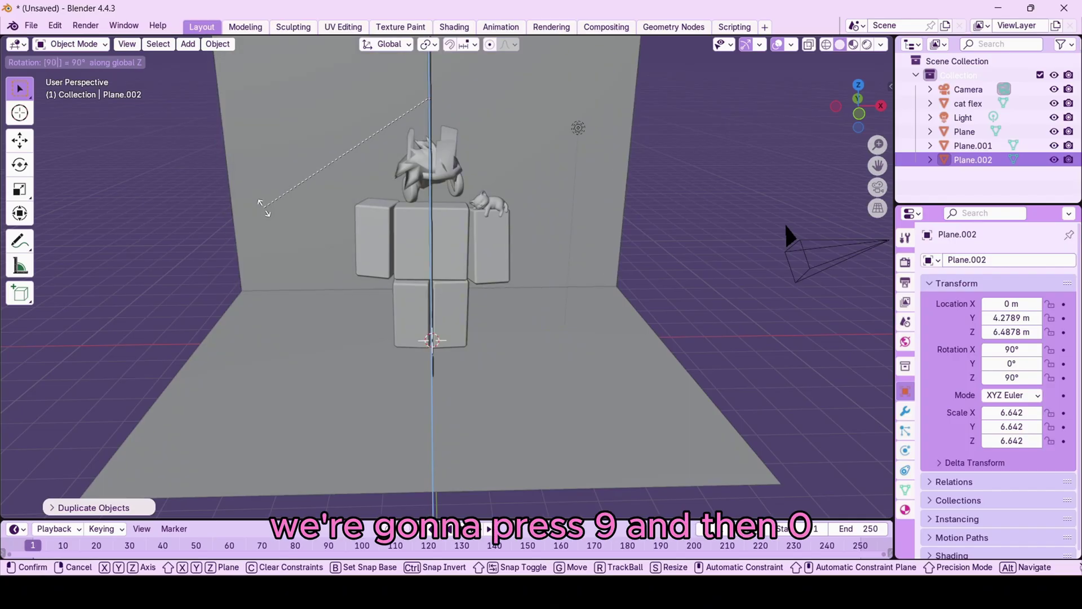
key("Return")
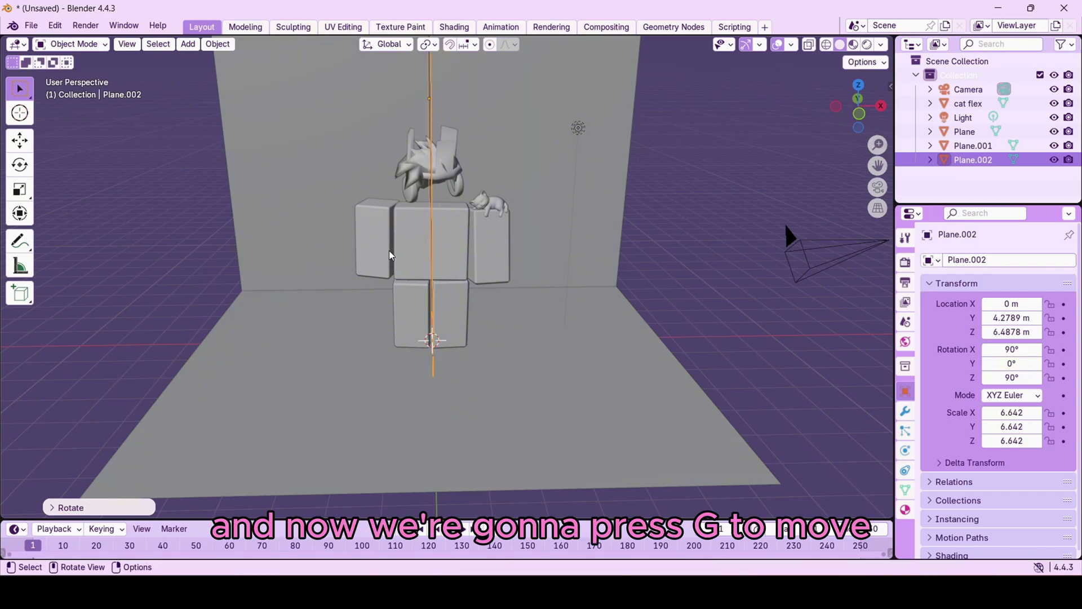
- Move the copied wall to X -6.7526 m, Y -1.6392 m along the floor's left edge
key("g")
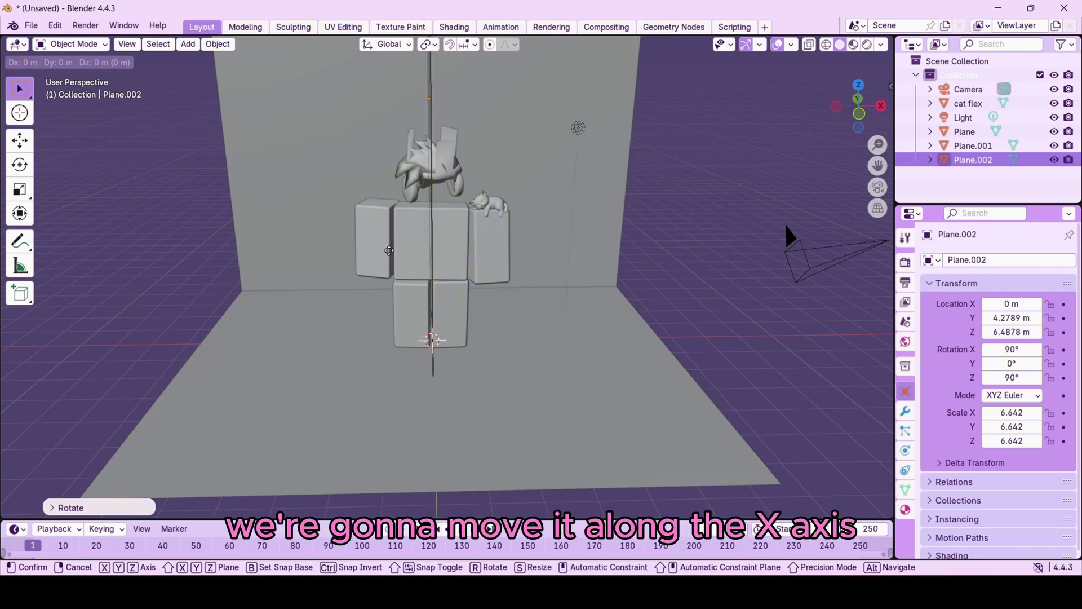
key("x")
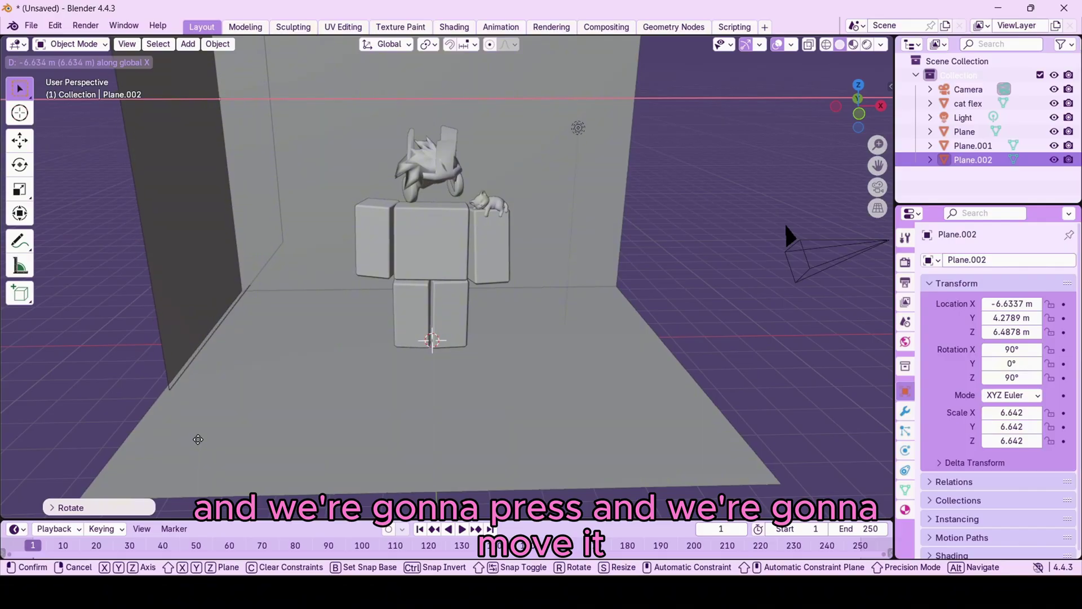
left_click(198, 440)
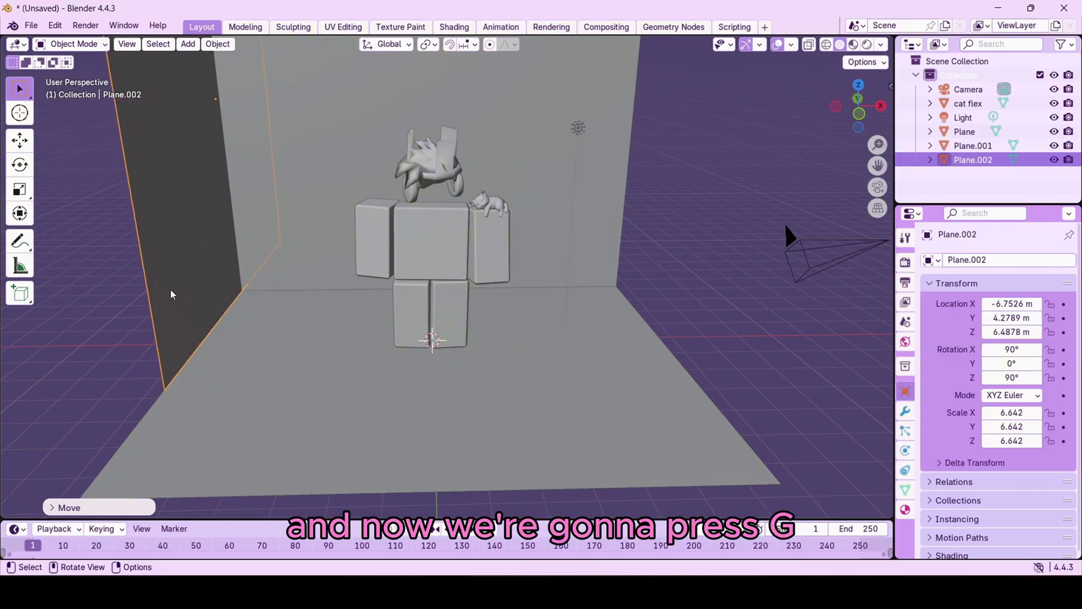
key("g")
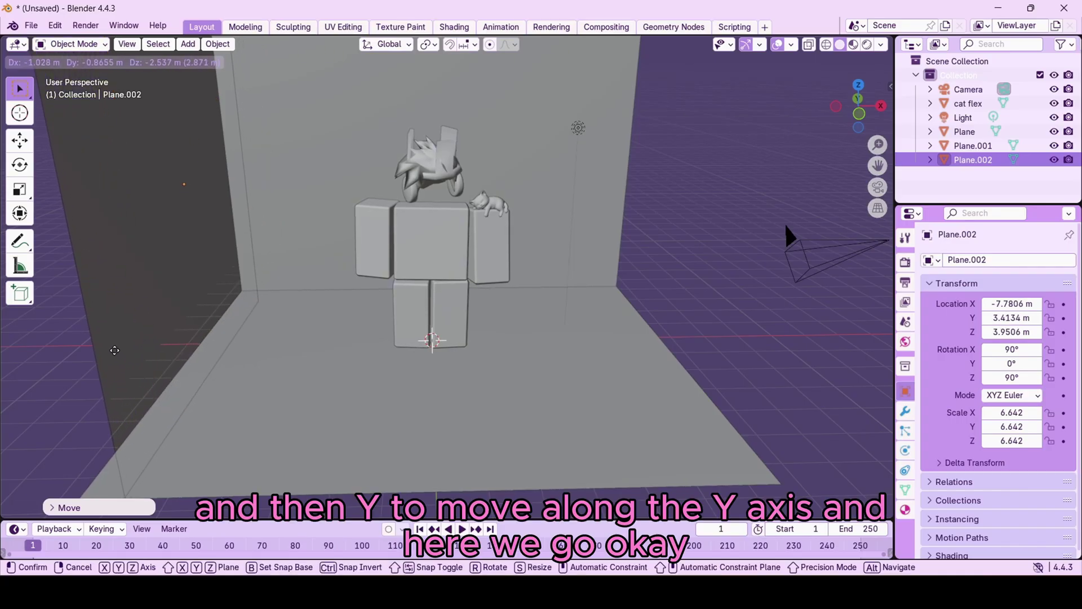
left_click(103, 399)
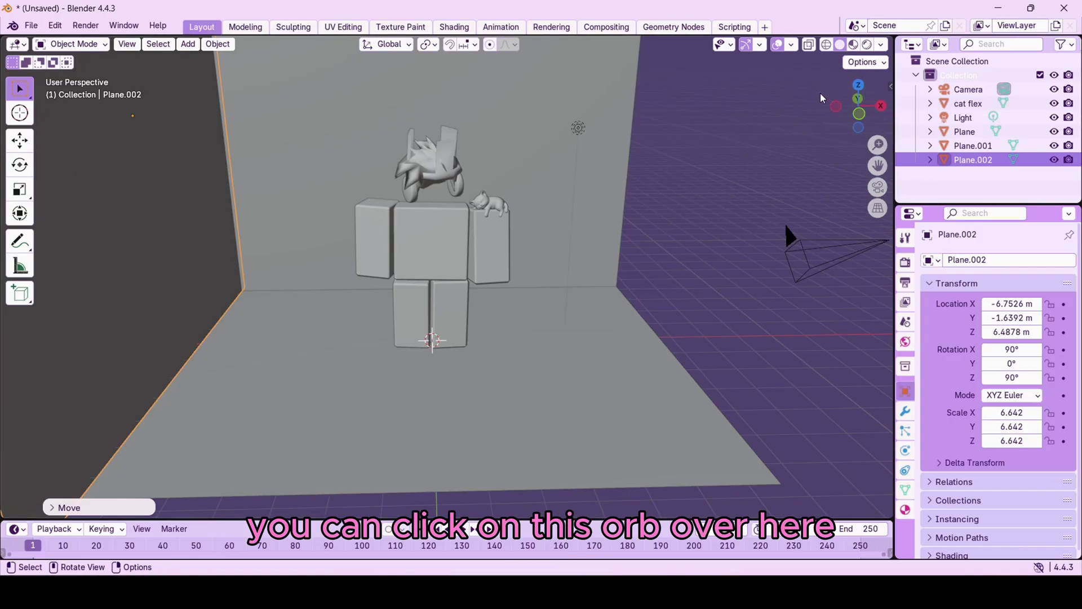
- View the corner backdrop at an angle and select the cat flex avatar
mouse_move(858, 102)
left_mouse_down()
mouse_move(902, 104)
mouse_move(879, 146)
mouse_move(865, 107)
mouse_move(828, 113)
mouse_move(857, 106)
left_mouse_up()
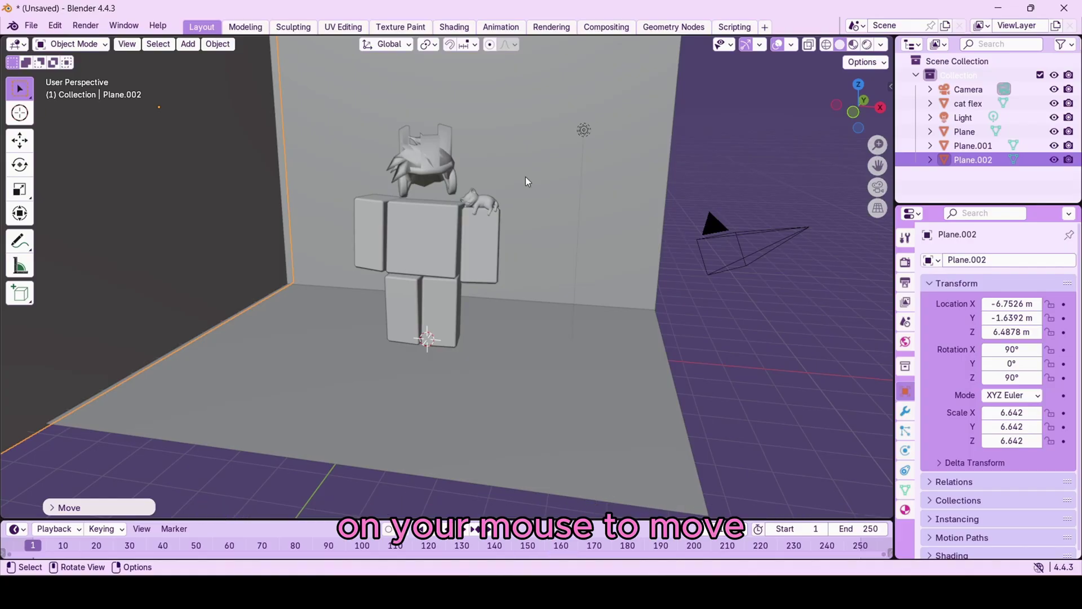
middle_click_drag(525, 177, 824, 216)
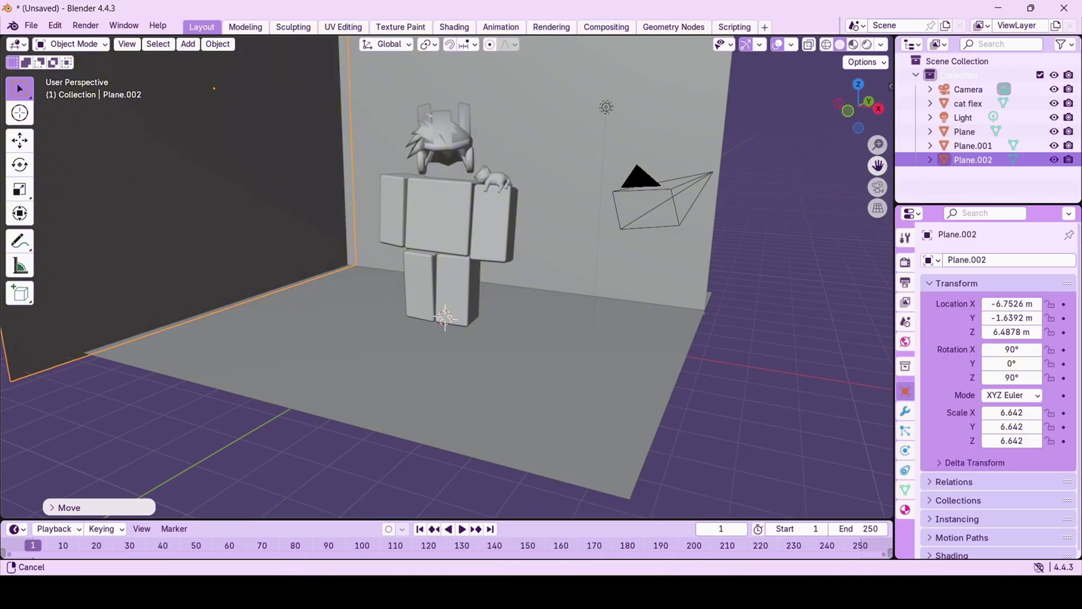
left_click_drag(878, 165, 481, 304)
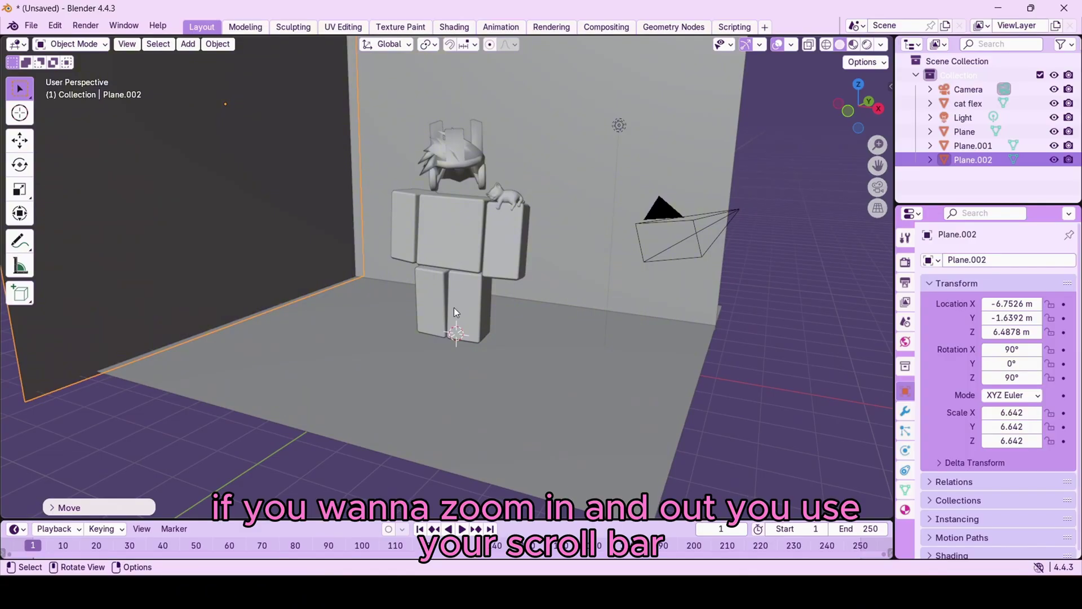
scroll(454, 308, "up", 3)
scroll(454, 308, "down", 6)
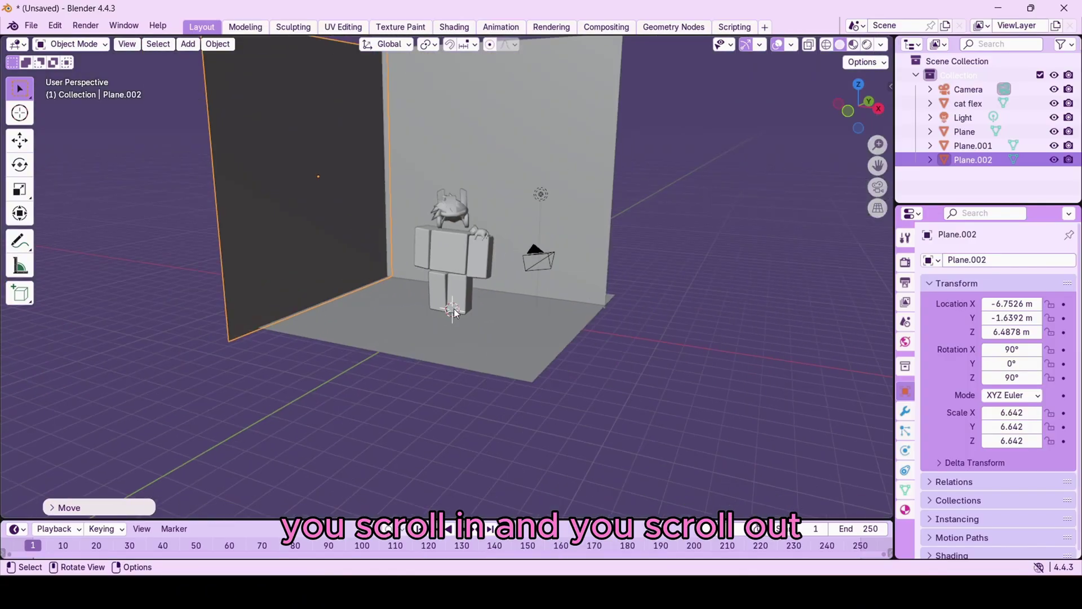
scroll(456, 304, "up", 5)
left_click(464, 269)
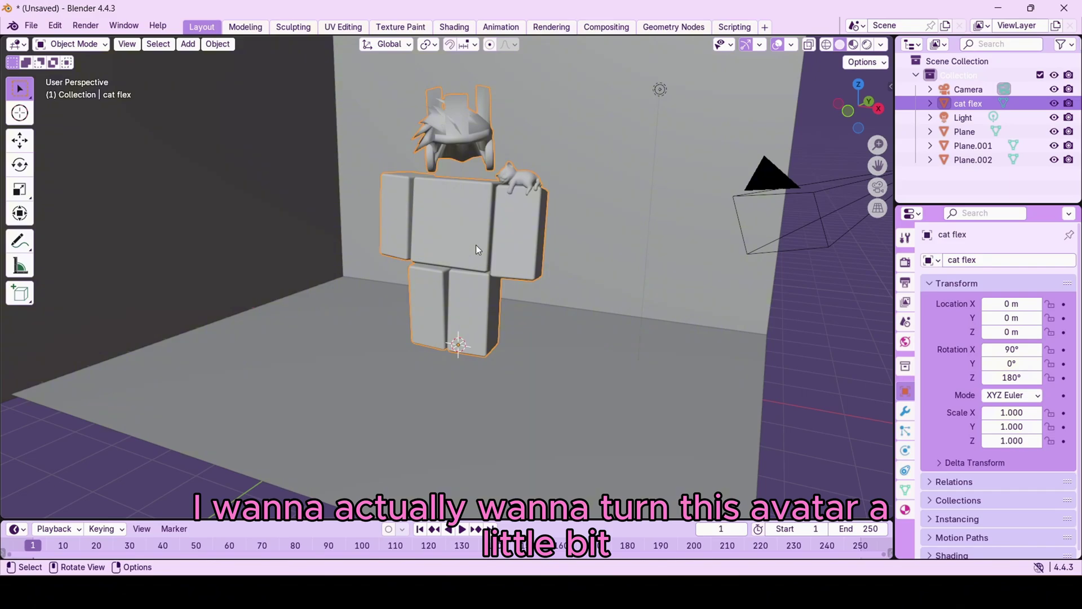
- Rotate the cat flex avatar about Z to 215.99°, then select the Camera
key("r")
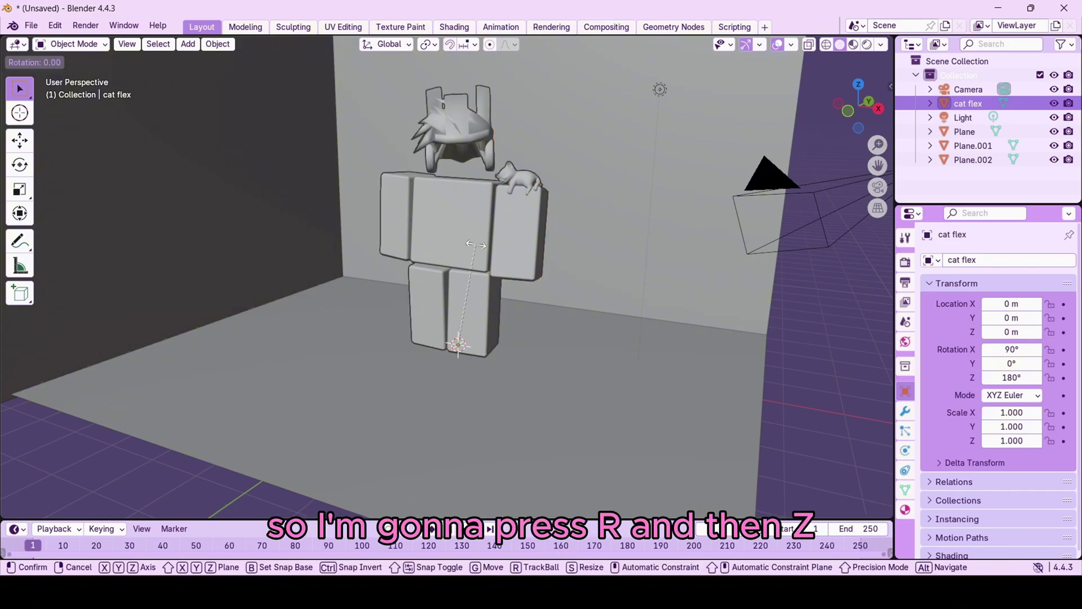
key("z")
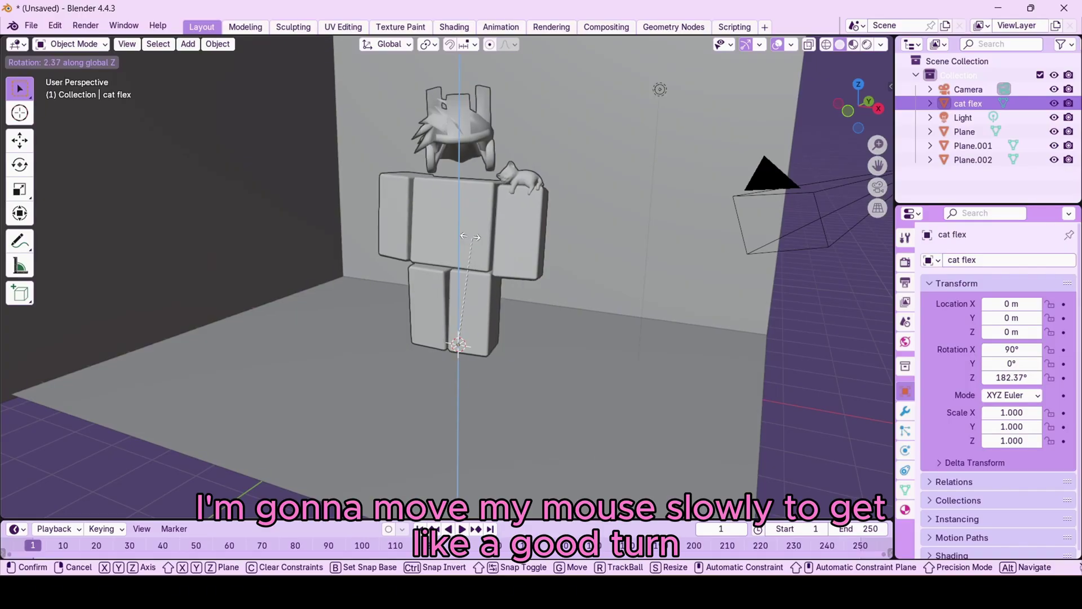
left_click(404, 231)
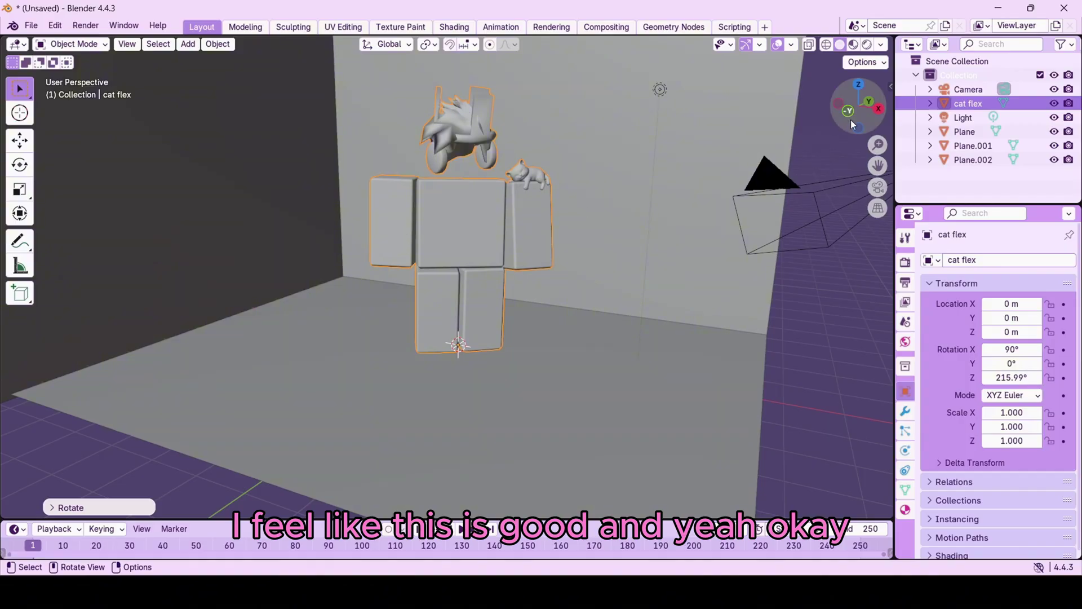
left_click_drag(851, 119, 786, 124)
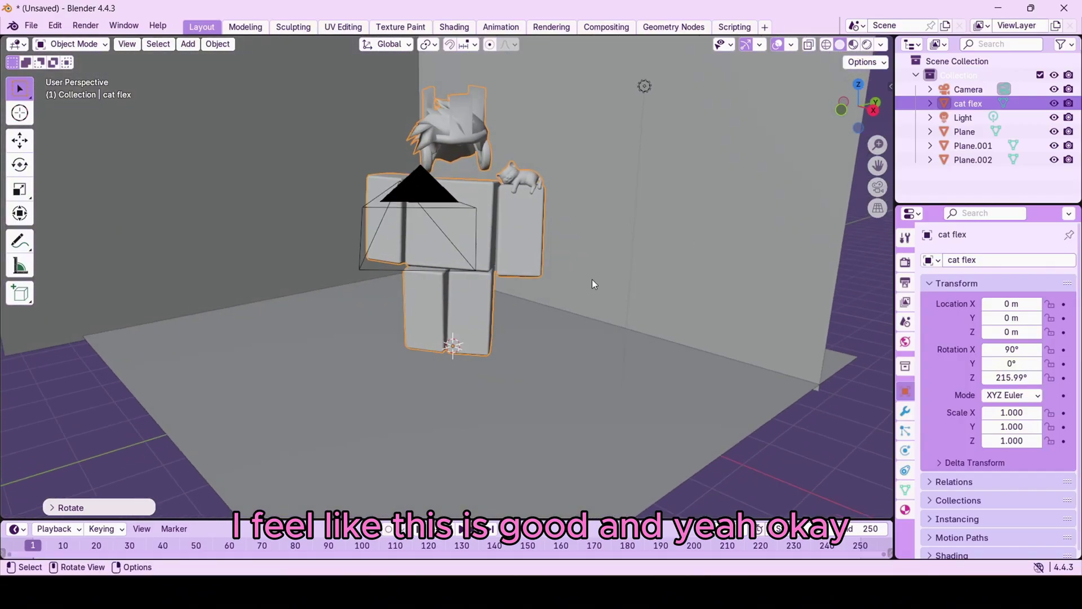
left_click(974, 91)
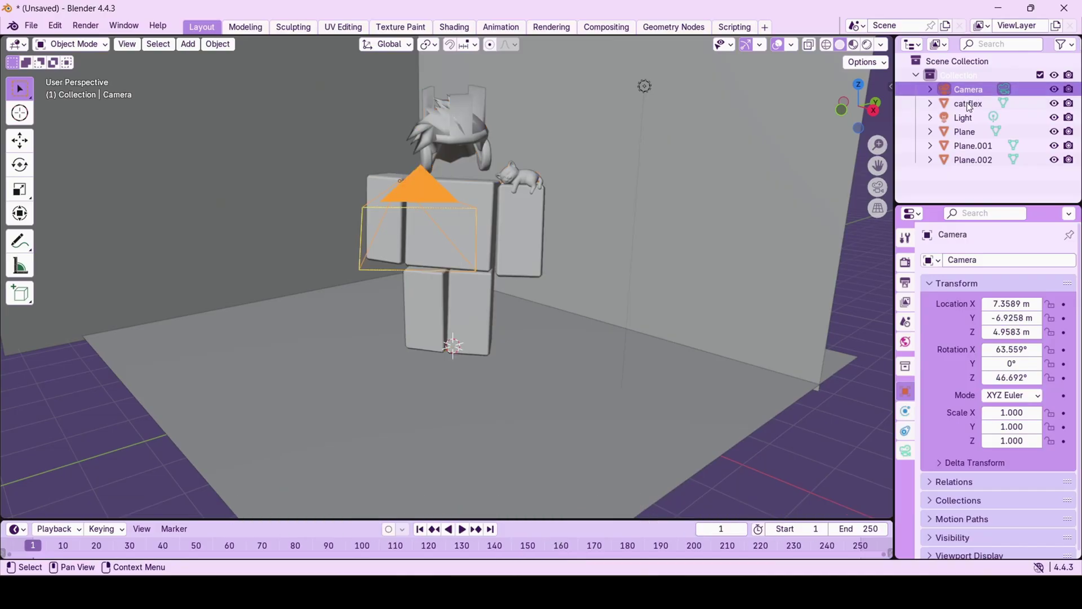
- Set the render resolution to 1049 × 1170 px in Output properties while viewing through the camera
left_click(906, 283)
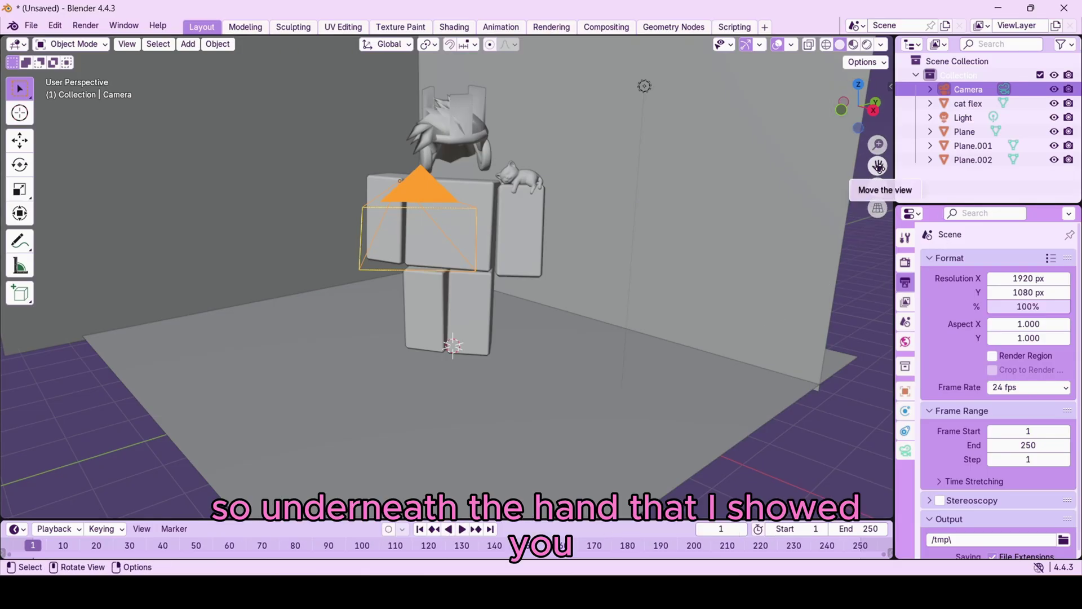
left_click(882, 191)
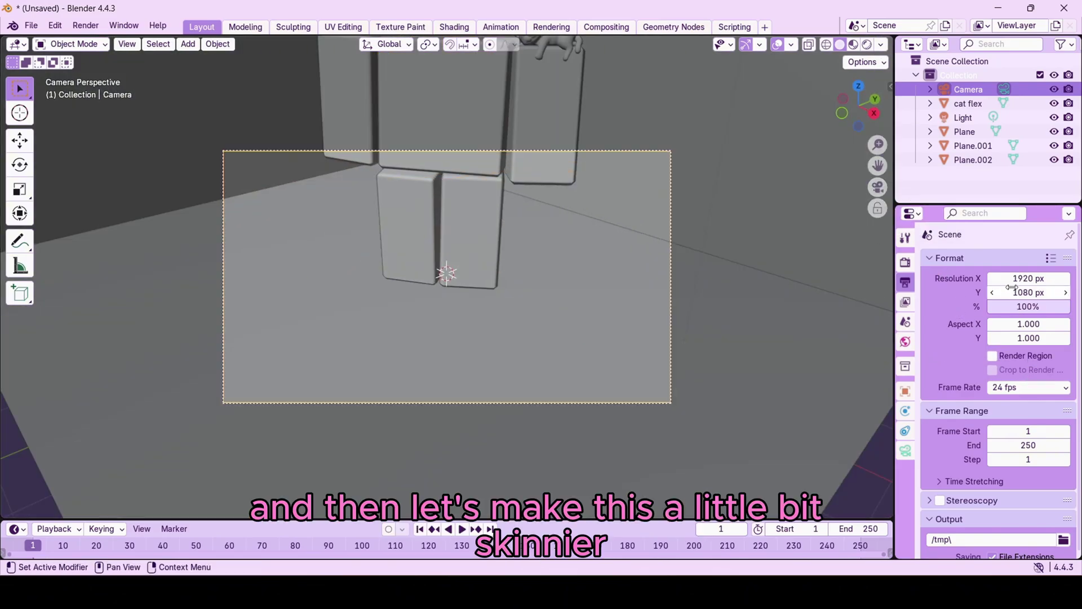
mouse_move(1014, 277)
left_mouse_down()
mouse_move(901, 278)
mouse_move(1056, 292)
mouse_move(1016, 278)
left_mouse_up()
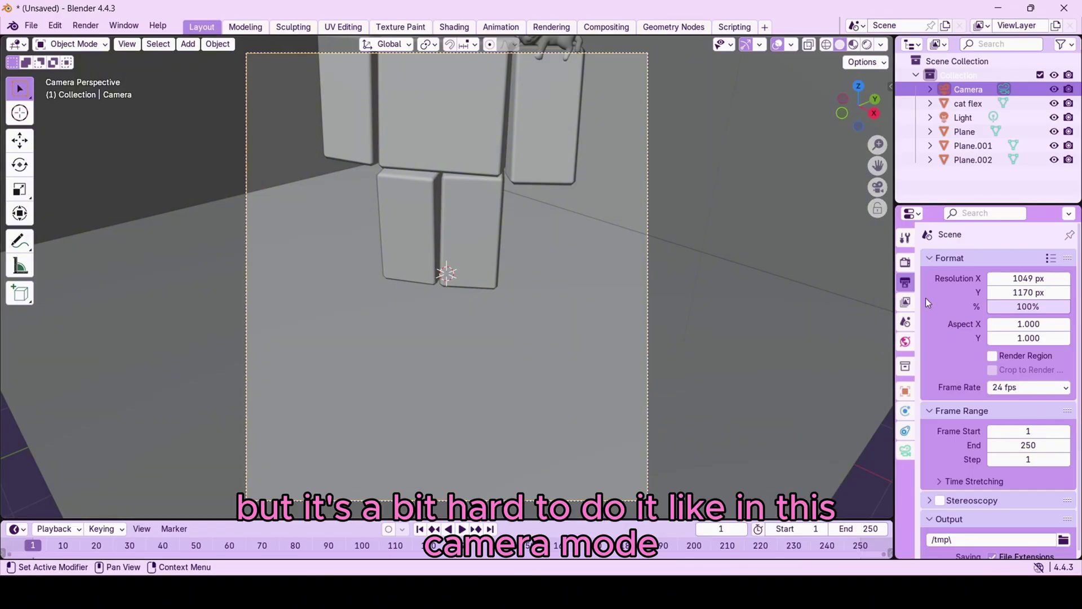
left_click(905, 450)
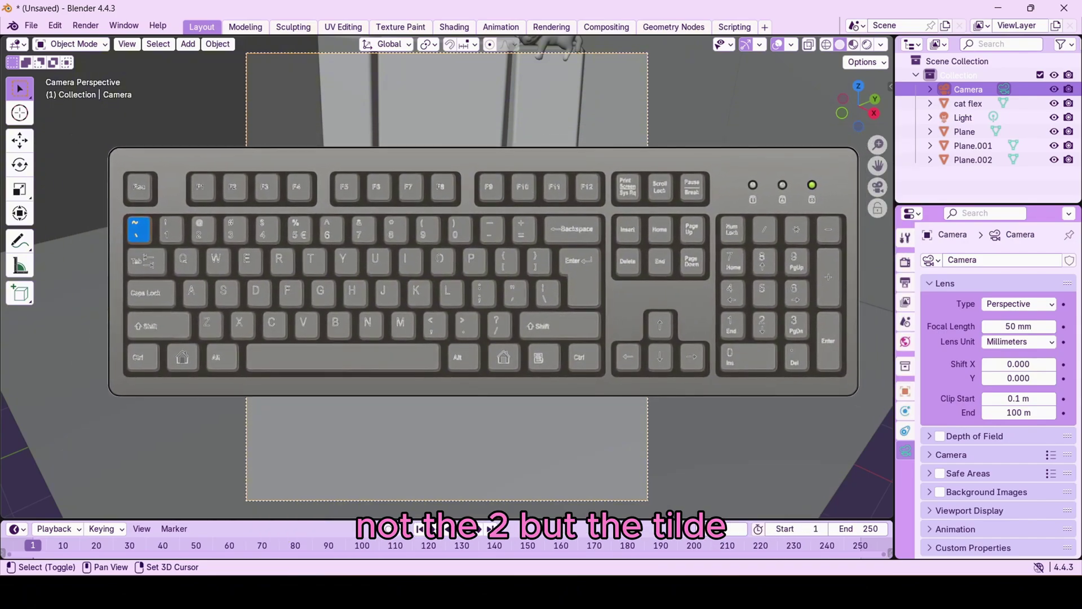
- Tilt the camera up with walk navigation to frame the whole avatar, then switch to Material Preview shading
key("shift+grave")
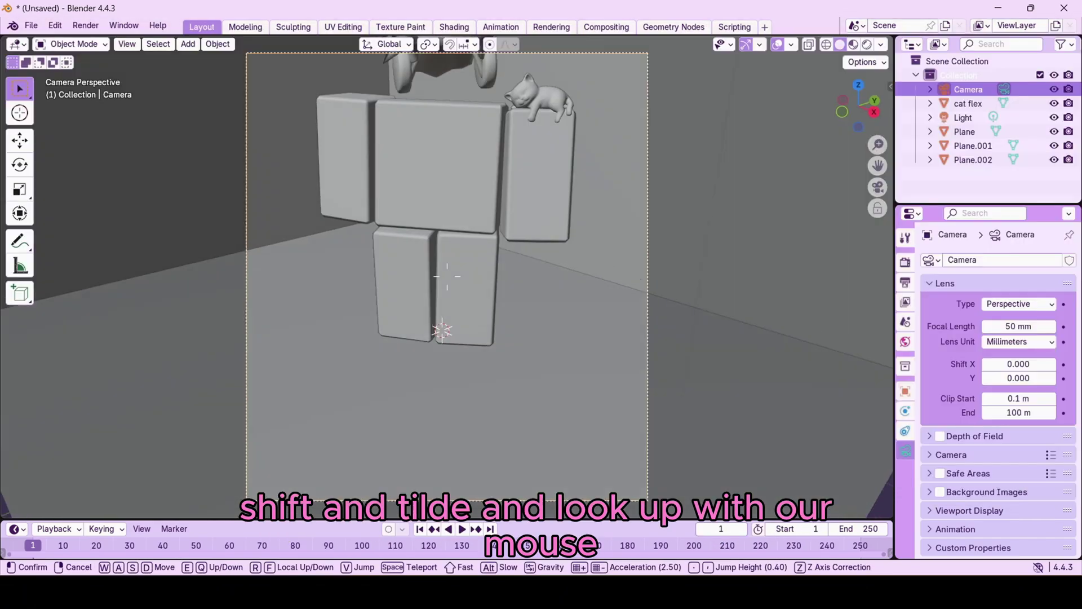
mouse_move(736, 54)
mouse_move(733, 87)
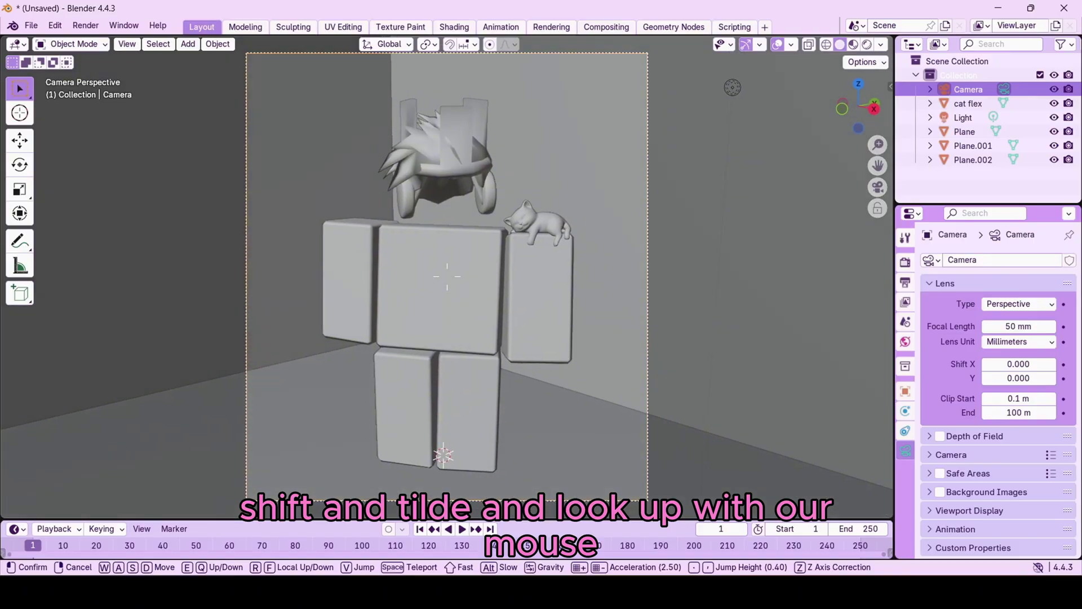
left_click(583, 320)
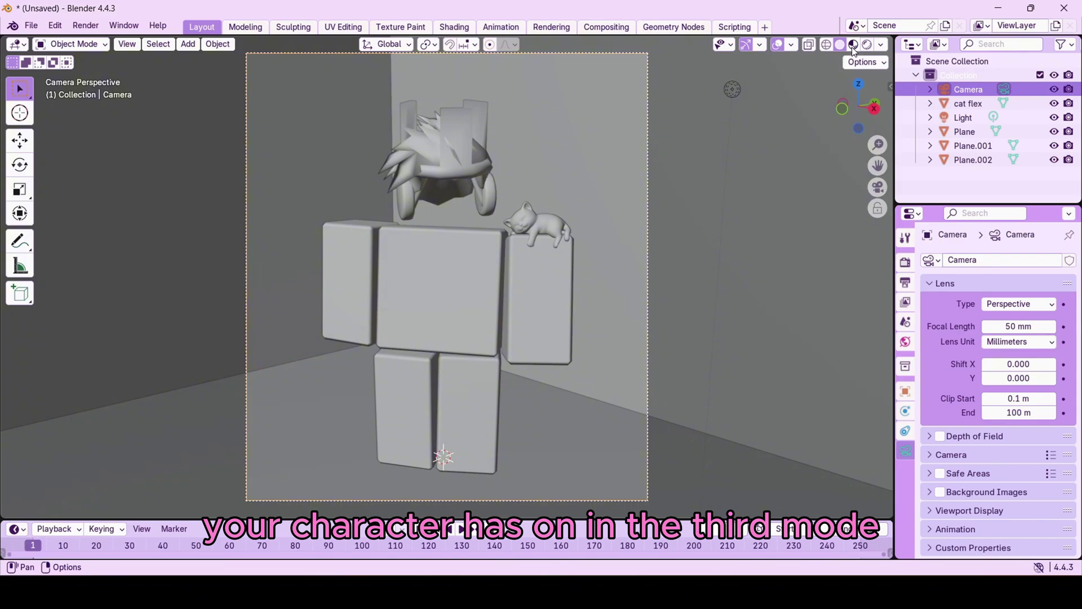
left_click(853, 47)
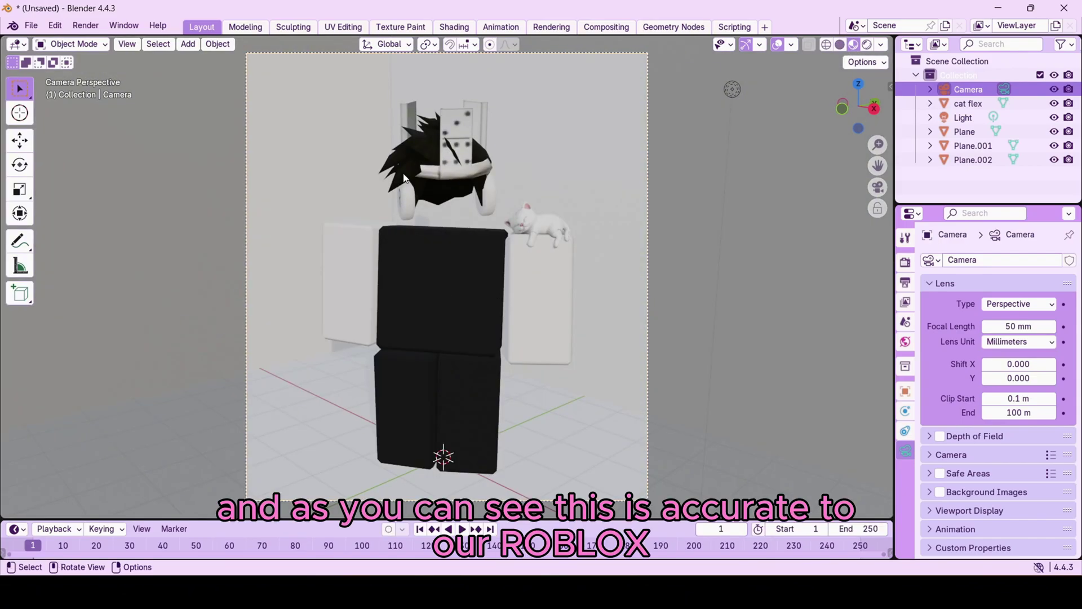
- Switch the viewport to Rendered shading to preview lighting and shadows
left_click(866, 45)
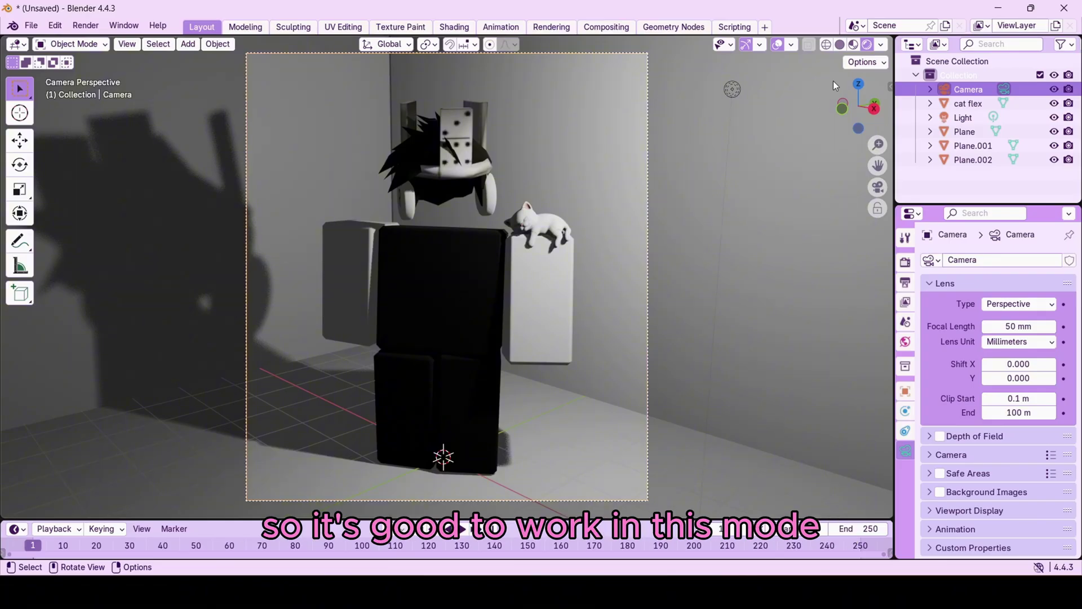
left_click(853, 46)
left_click(867, 47)
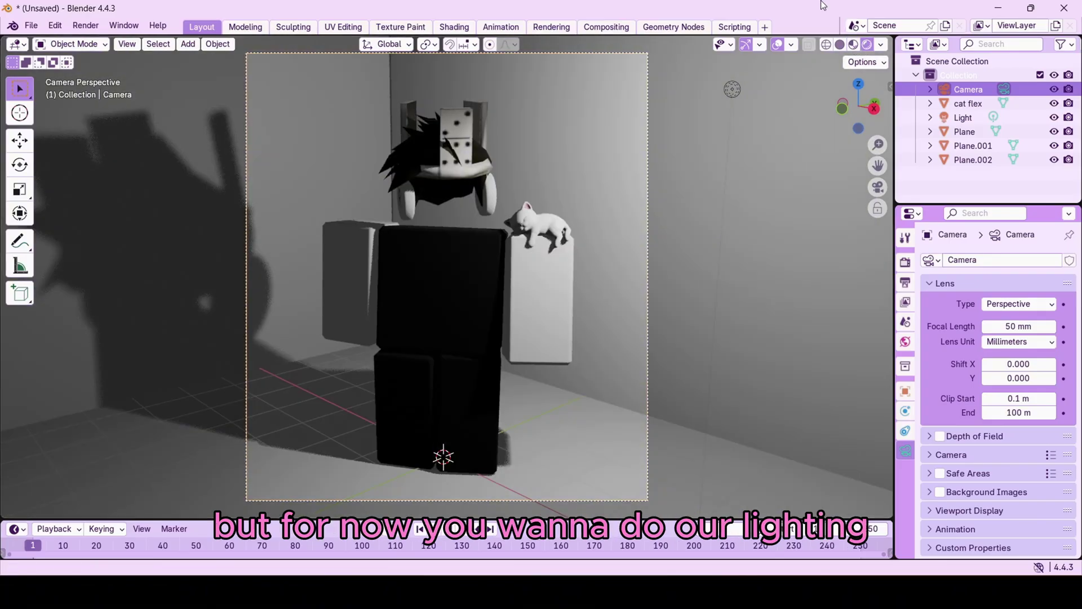
- Exit camera view, orbit out to see the camera, and select the Light
left_click(878, 188)
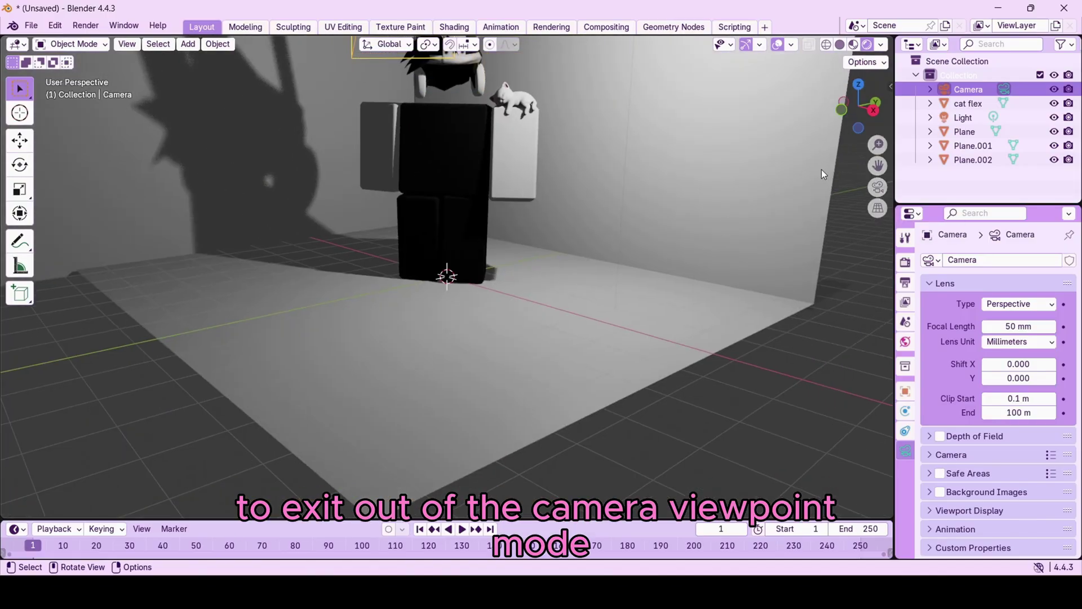
scroll(845, 163, "down", 5)
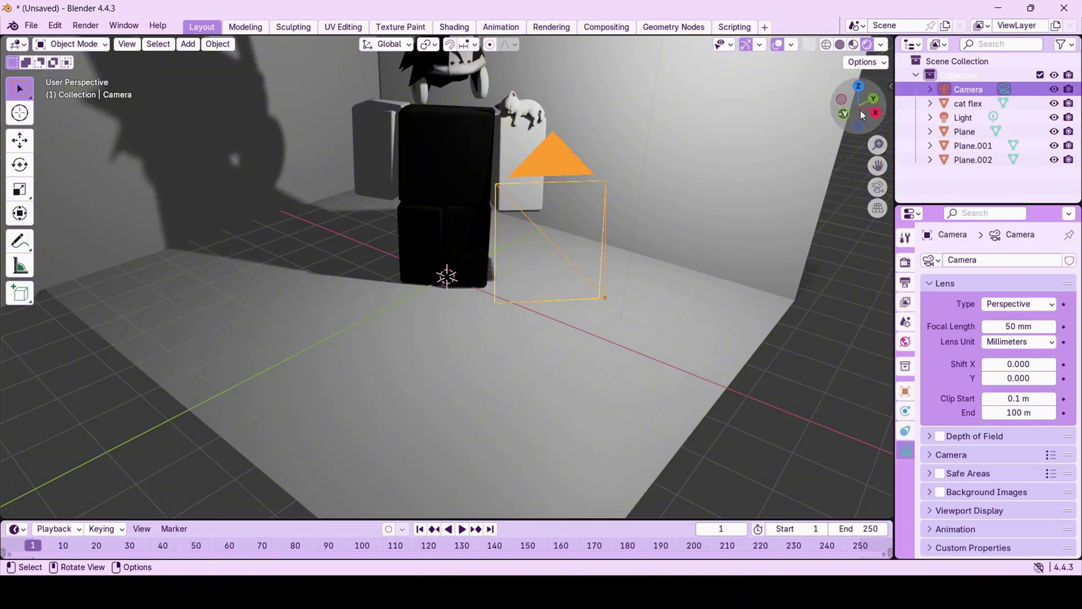
left_click_drag(861, 111, 614, 106)
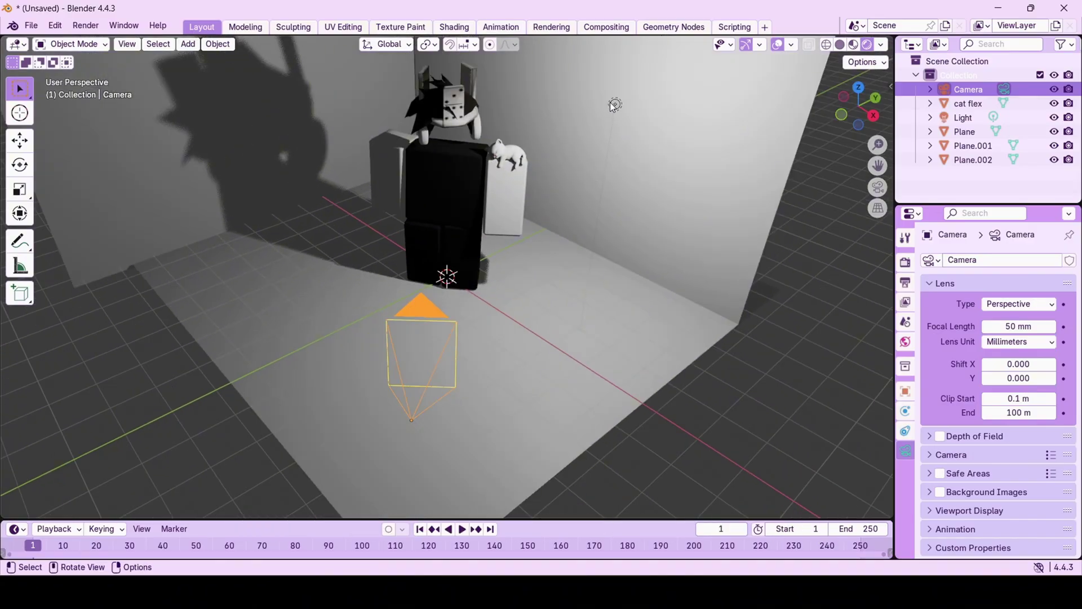
left_click(615, 105)
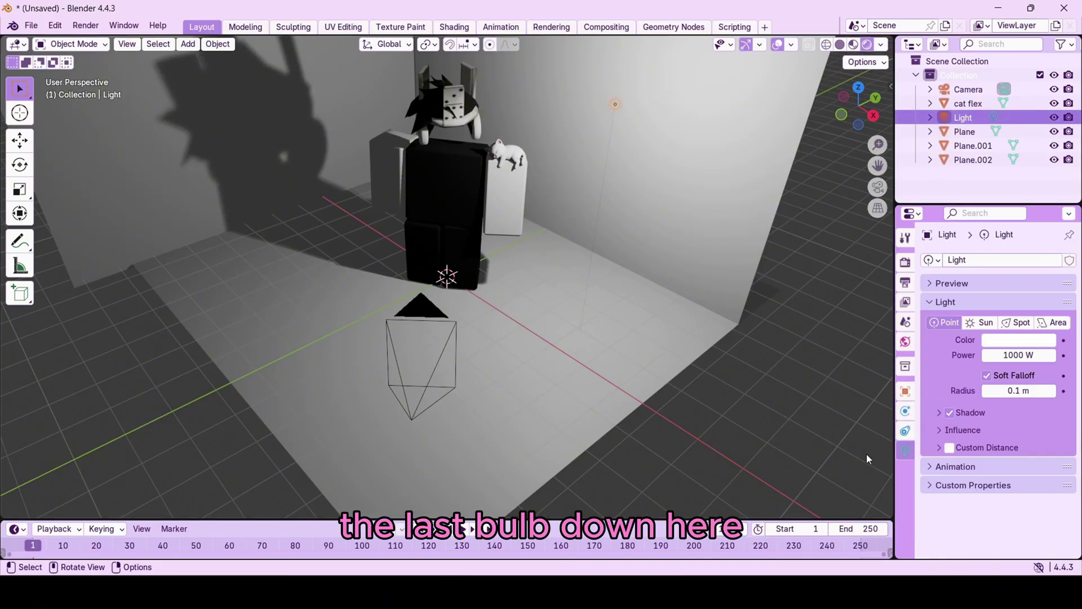
- Change the 1000 W light to a Spot light and duplicate it as Light.001
left_click(1007, 324)
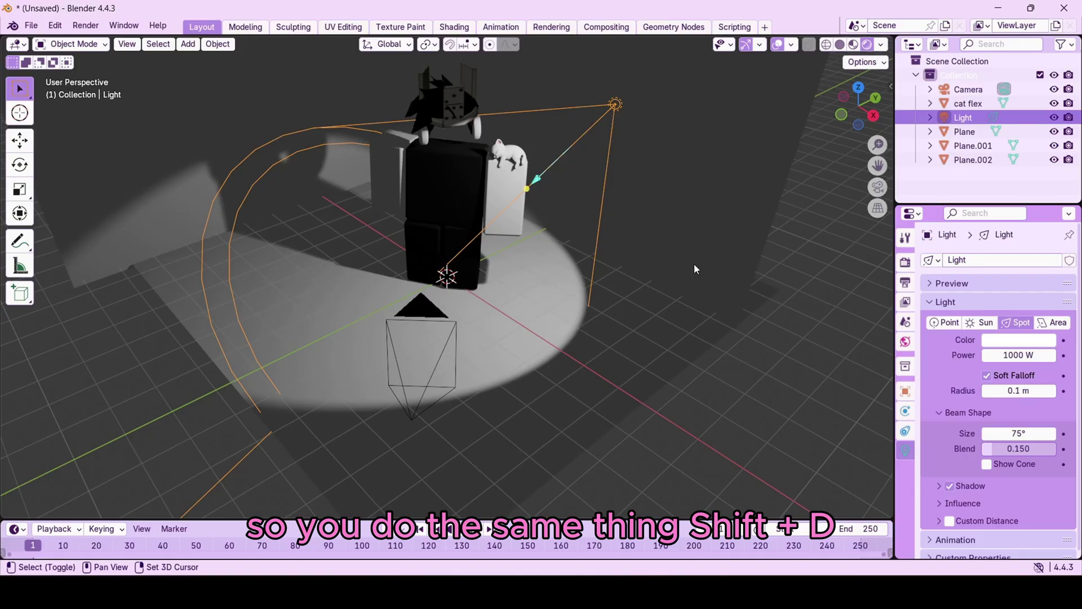
key("shift+d")
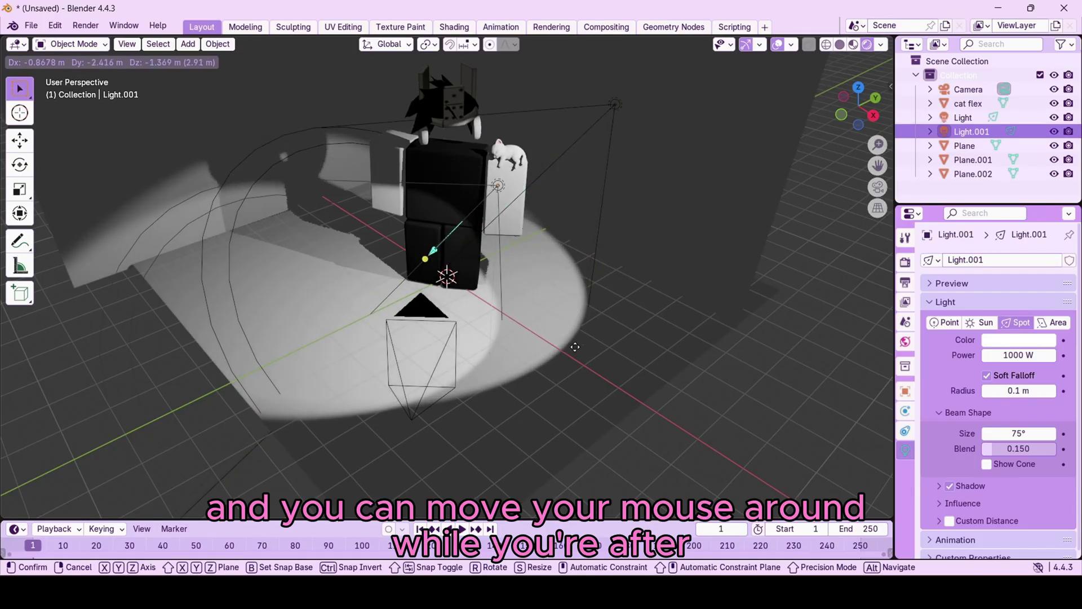
left_click(544, 331)
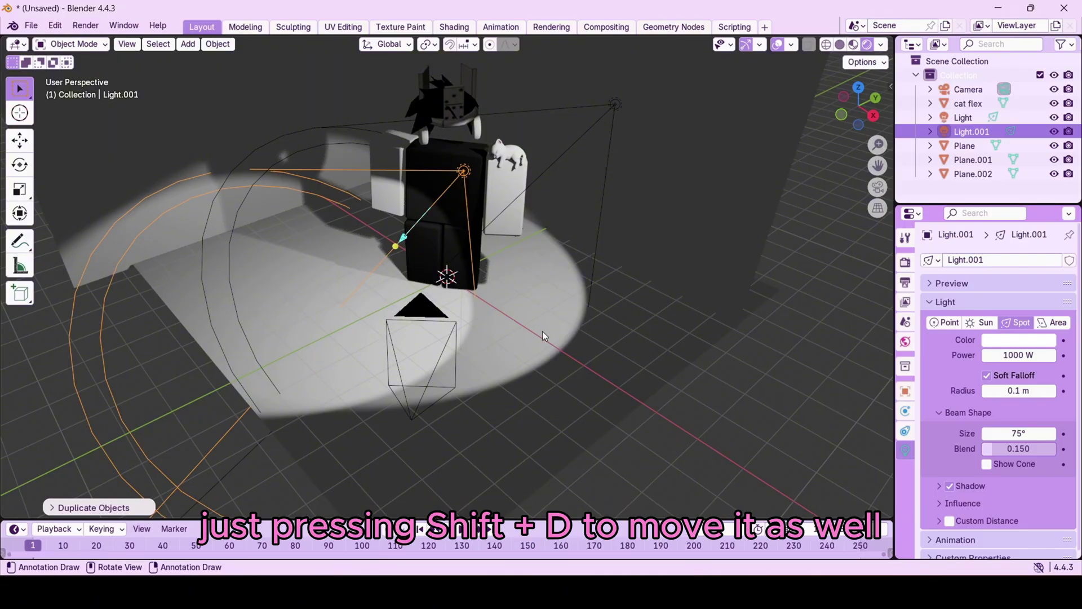
- Raise Light.001 higher near the avatar along Z and select it
left_click_drag(857, 110, 824, 125)
key("g")
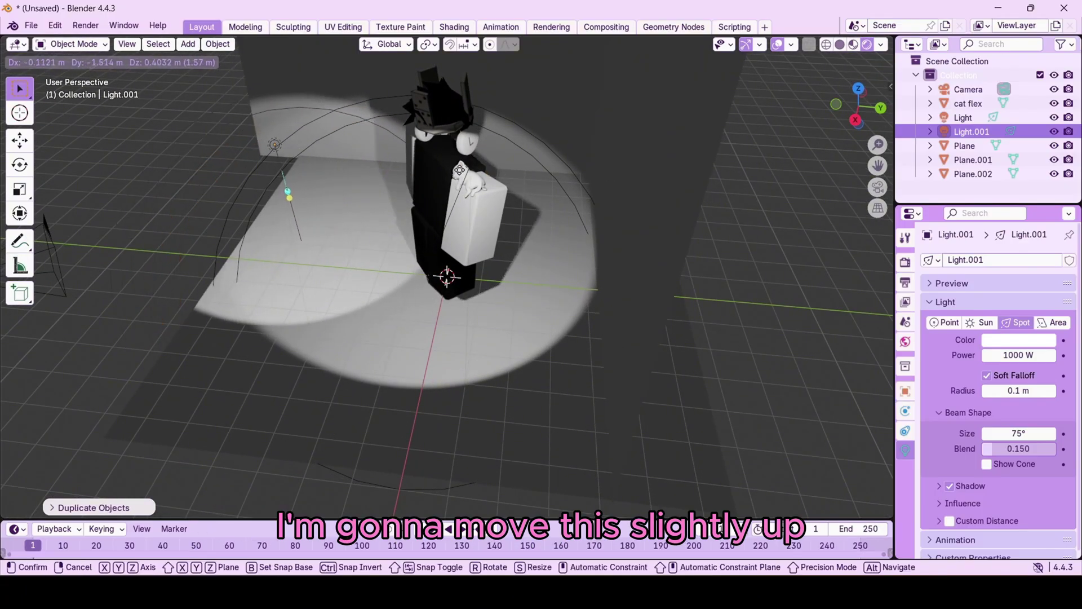
left_click(460, 170)
left_click_drag(852, 111, 798, 130)
key("g")
key("z")
left_click(602, 219)
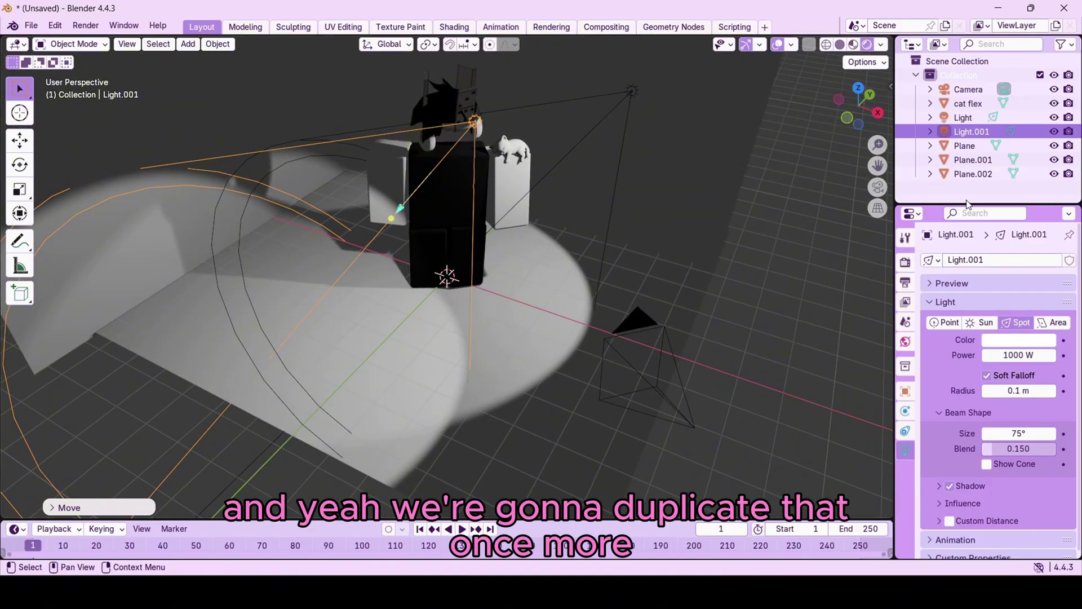
left_click(956, 133)
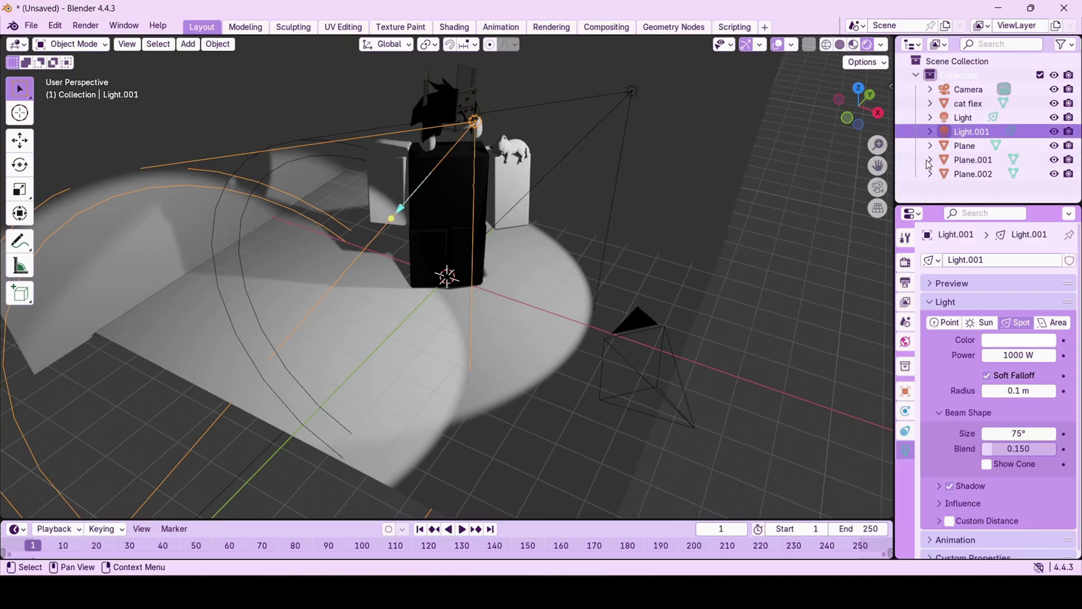
- Duplicate Light.001 into a third spotlight, Light.002, and adjust its height along Z
key("shift+d")
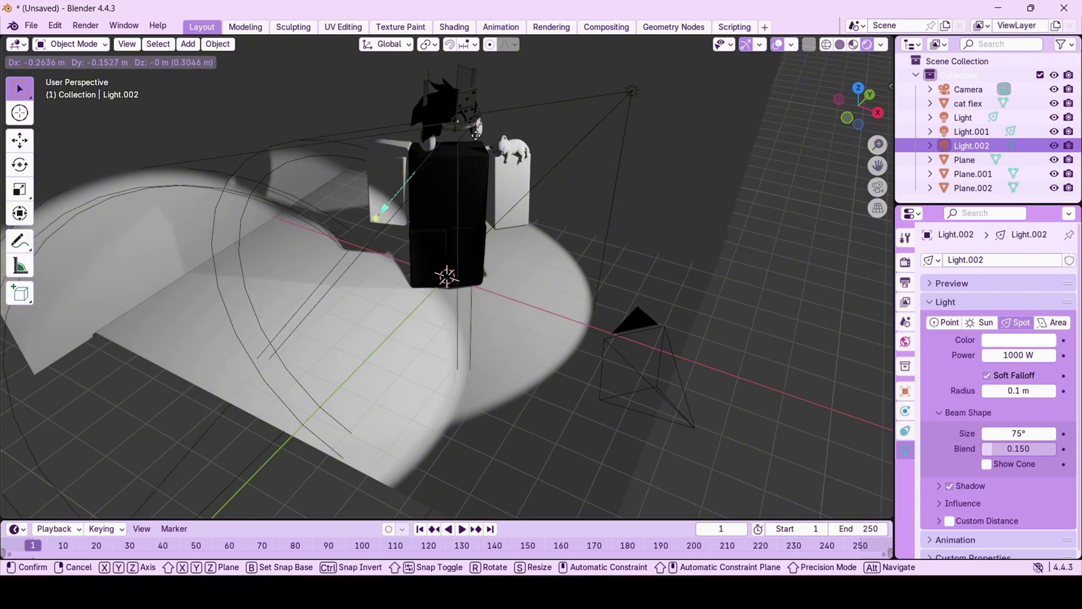
left_click(338, 77)
middle_click_drag(866, 143, 629, 156)
key("g")
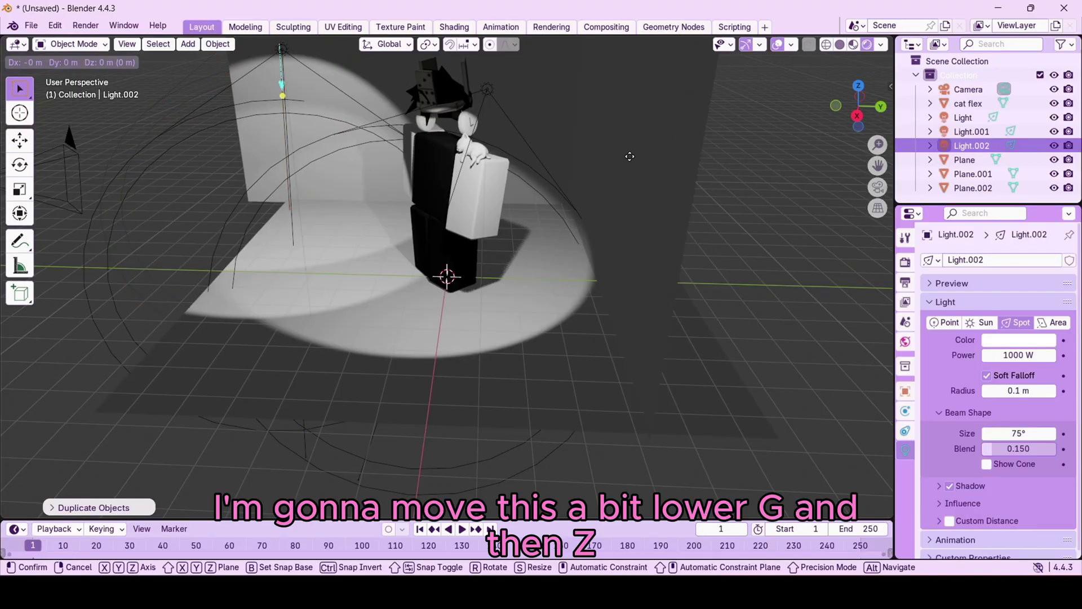
key("z")
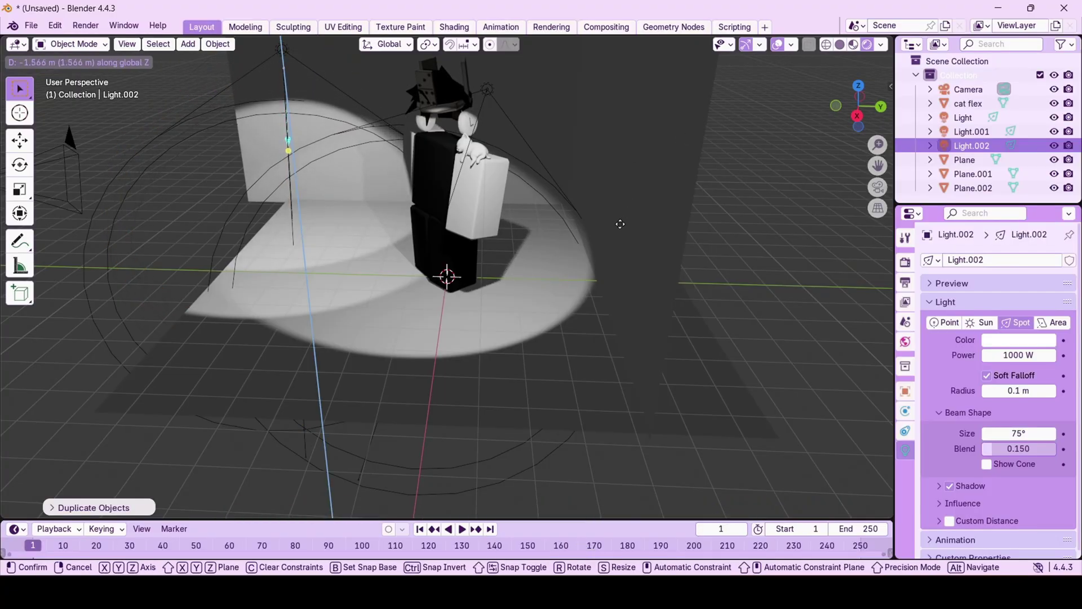
left_click(620, 224)
- Raise Light.002 along Z and slide it along X to the avatar's left
left_click_drag(858, 107, 712, 217)
key("g")
key("z")
left_click(721, 186)
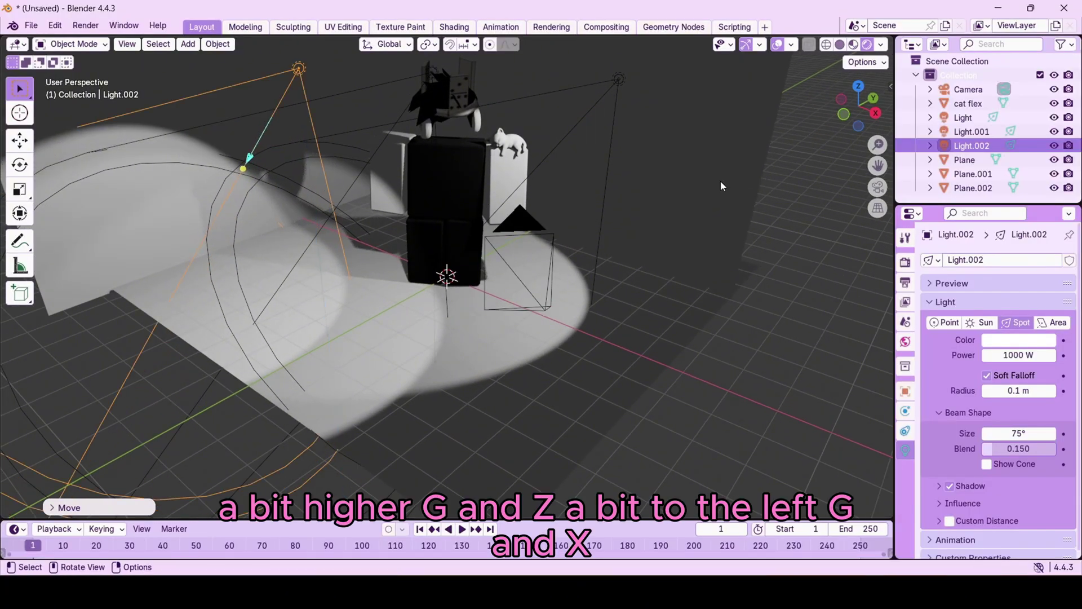
key("g")
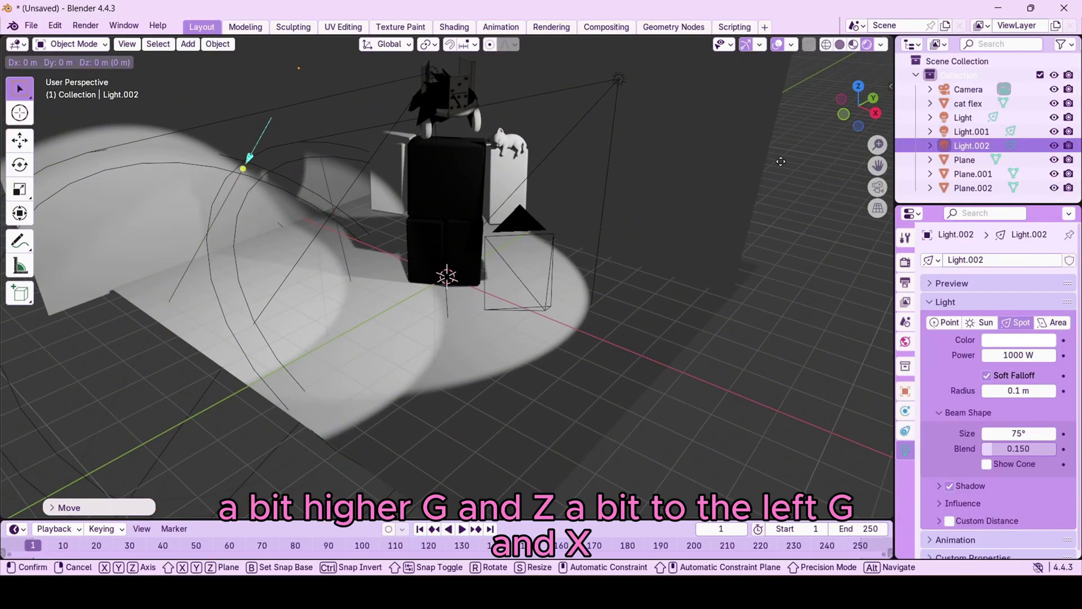
key("x")
left_click(756, 181)
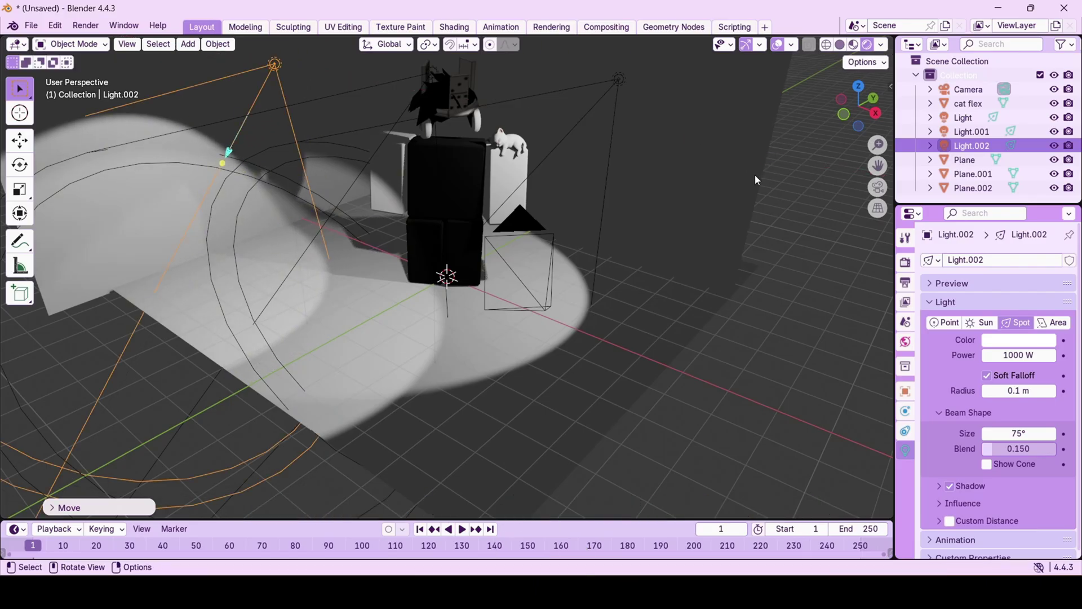
middle_click_drag(827, 125, 550, 87)
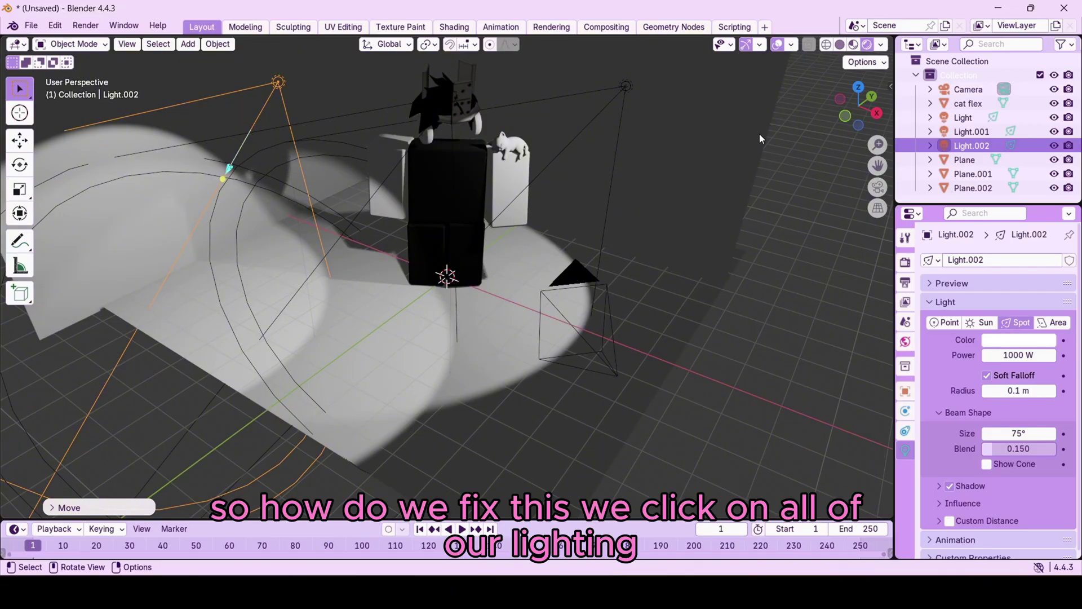
- Shift-select Light.001 and Light so all three spotlights are selected
left_click_drag(856, 110, 495, 116)
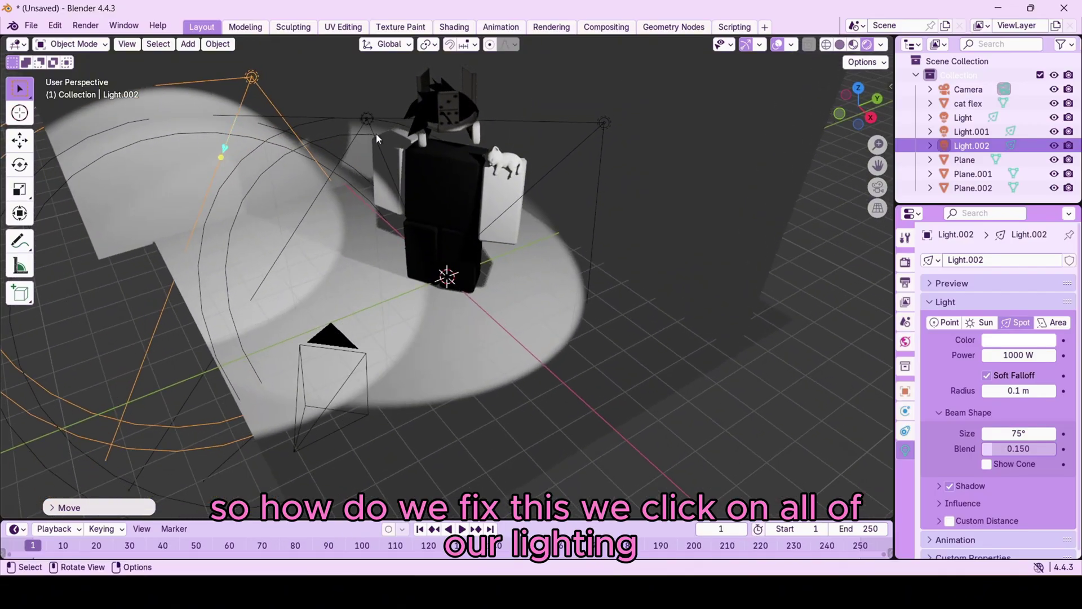
key("shift")
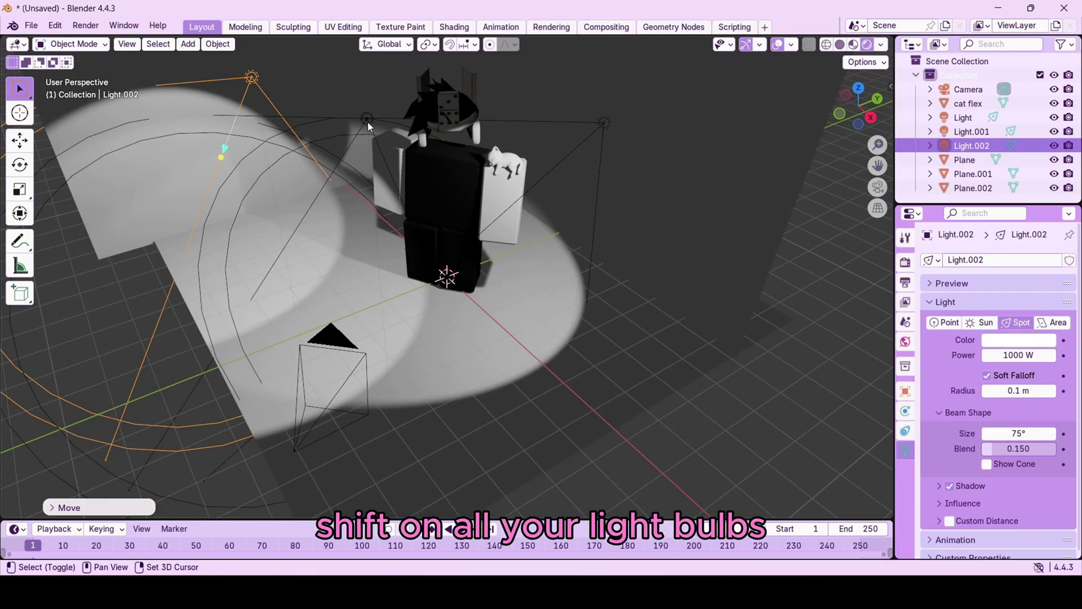
left_click(367, 120, "shift")
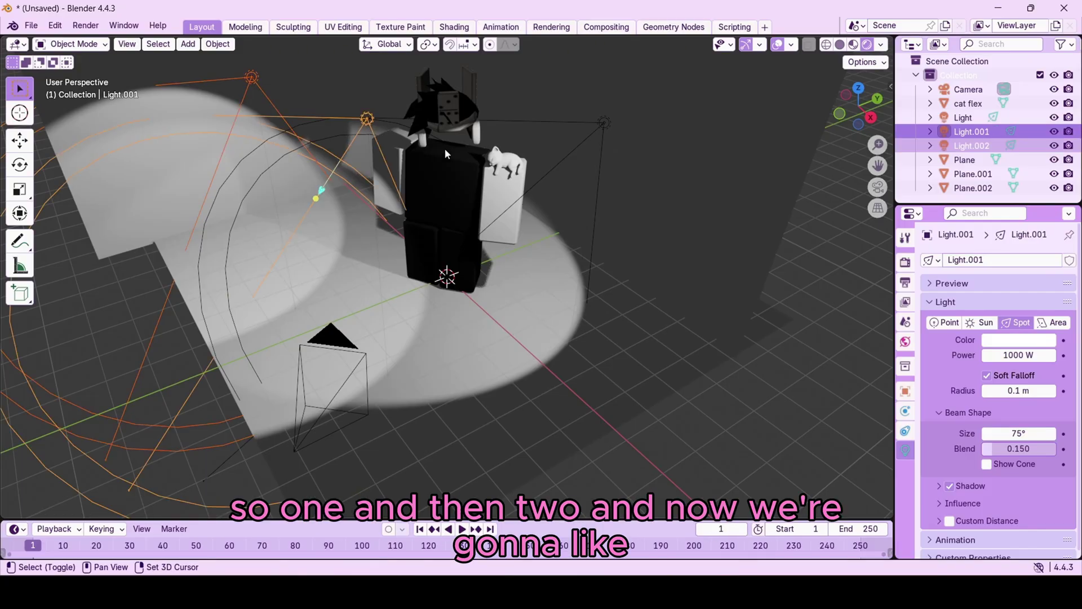
left_click(602, 123, "shift")
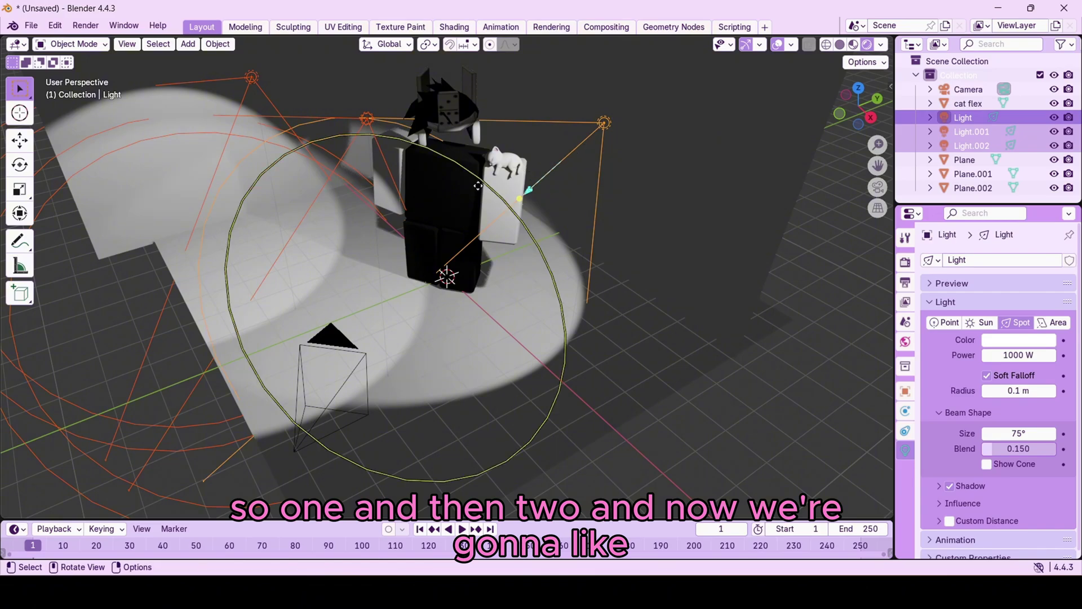
left_click(877, 187)
left_click(877, 187)
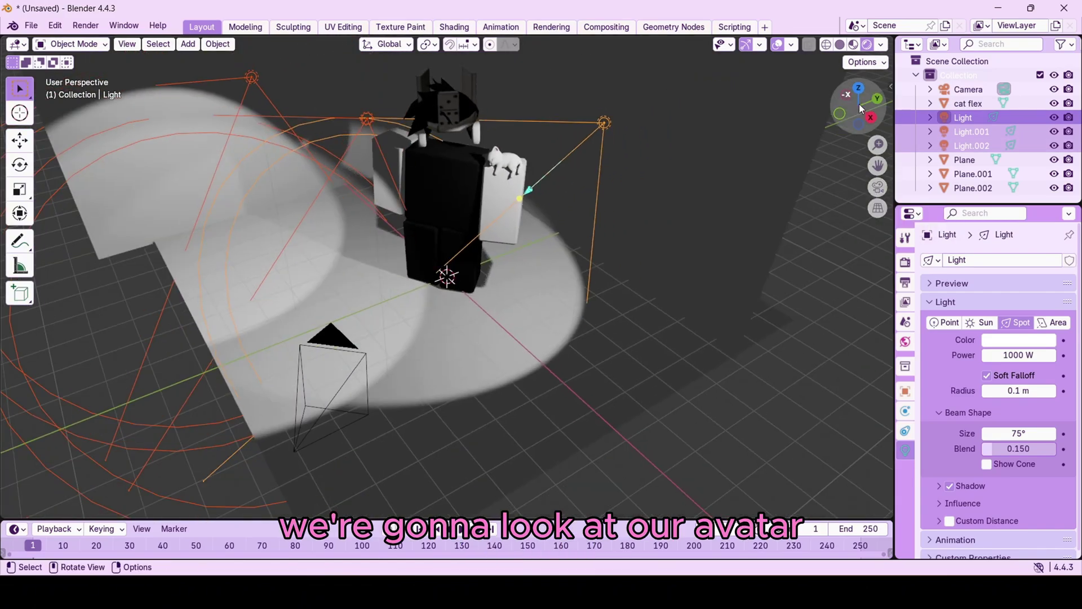
- Drag the spotlights' aim gizmo up so their beams converge on the avatar's chest
mouse_move(858, 104)
left_mouse_down()
mouse_move(858, 135)
mouse_move(858, 97)
left_mouse_up()
scroll(449, 363, "up", 5)
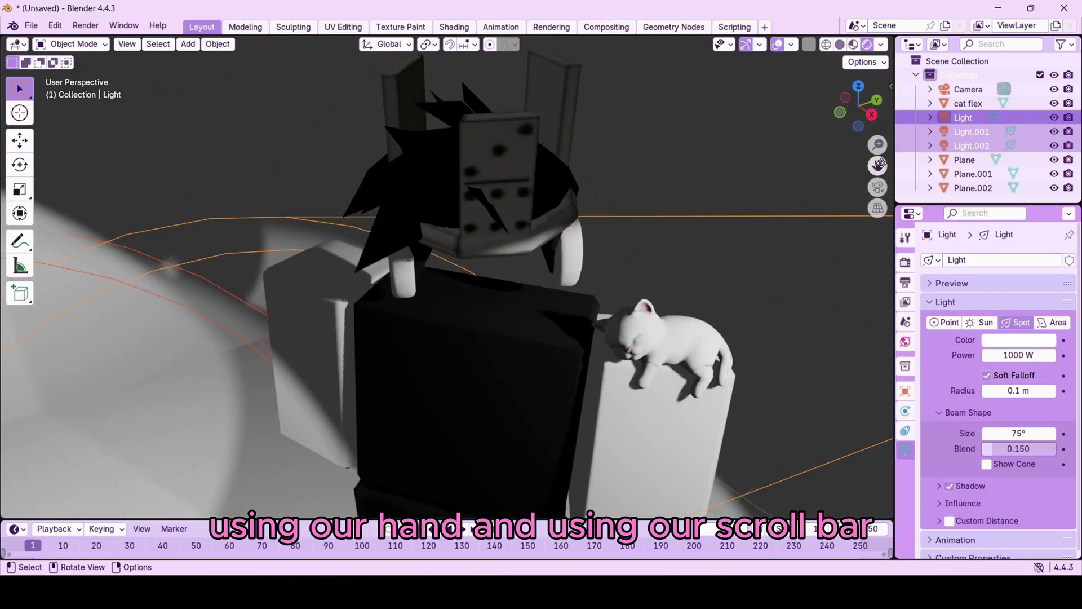
left_click_drag(879, 164, 875, 56)
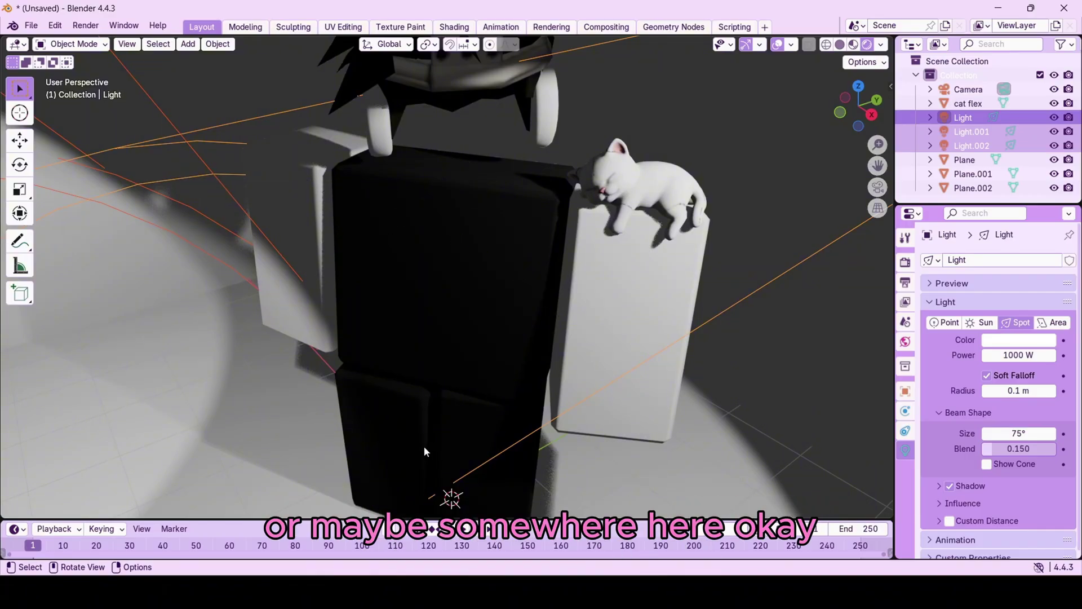
scroll(432, 455, "down", 4)
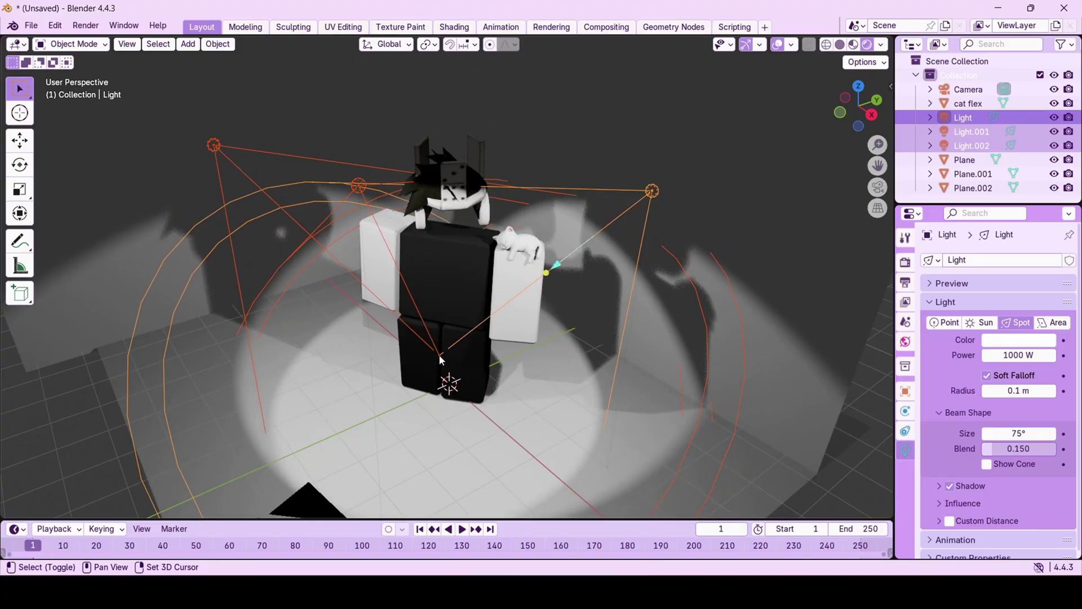
key("shift+p")
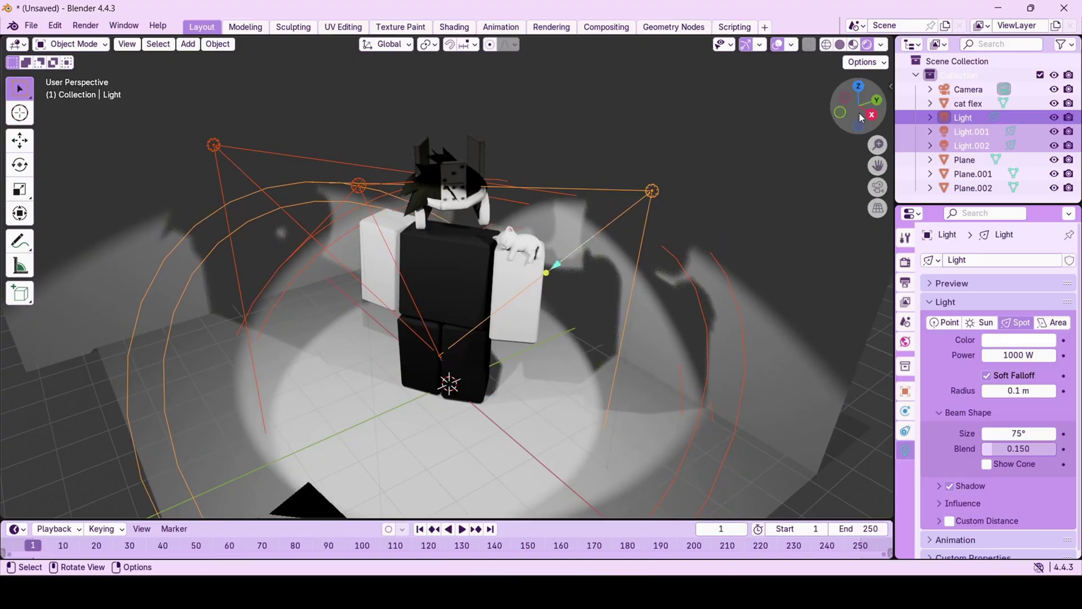
mouse_move(858, 107)
left_mouse_down()
mouse_move(839, 112)
mouse_move(828, 90)
mouse_move(845, 104)
mouse_move(840, 96)
left_mouse_up()
left_click_drag(403, 319, 439, 273)
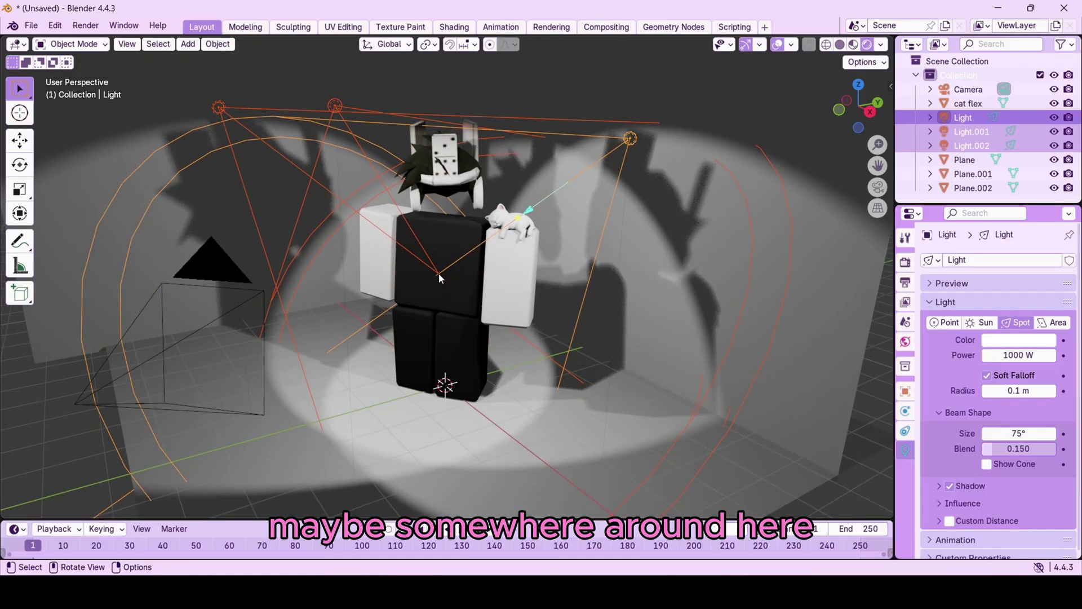
left_click_drag(881, 110, 418, 191)
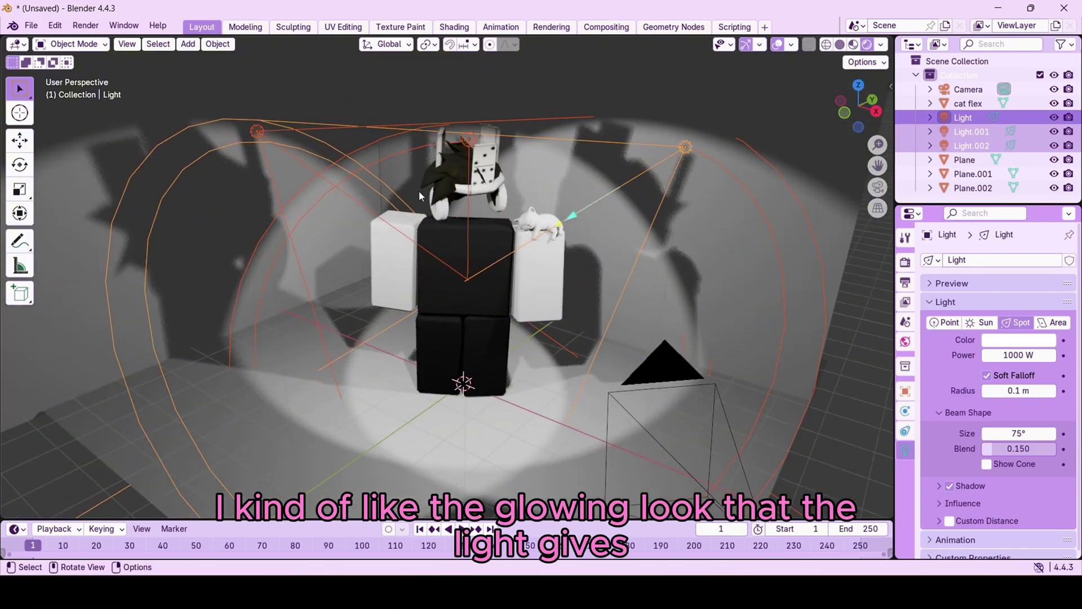
- Select Light.001 alone and raise its Power from 1000 W to 1449.7 W
left_click(469, 141)
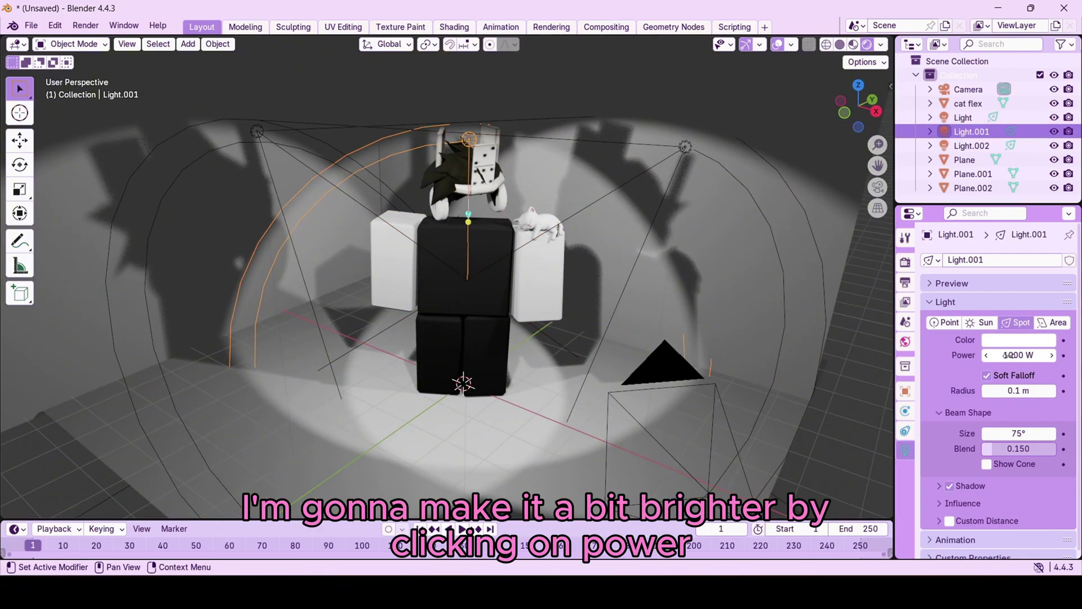
left_click_drag(1009, 354, 1016, 354)
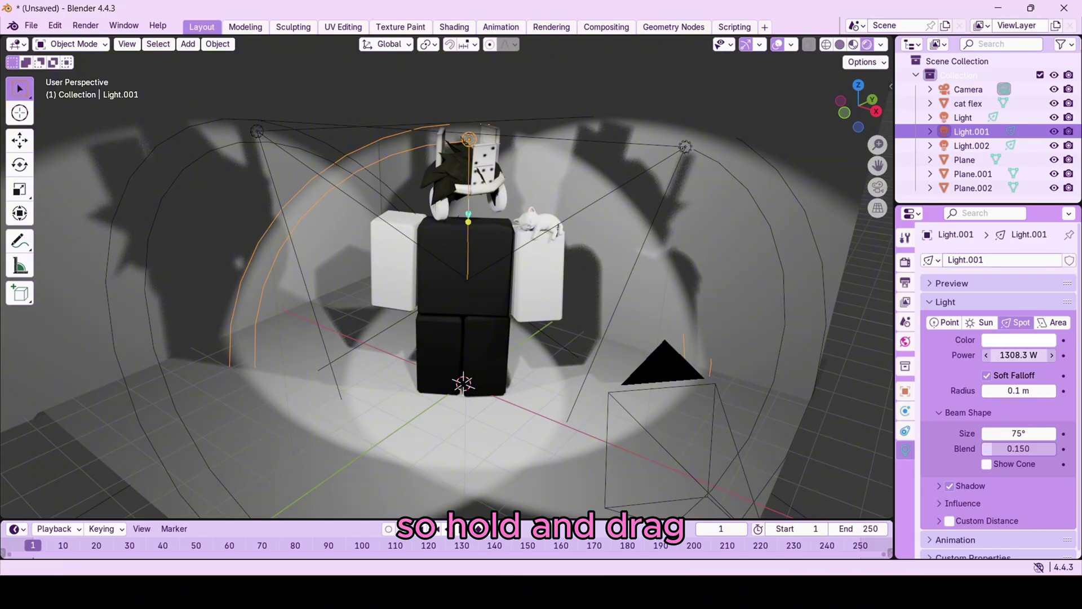
left_click_drag(1017, 355, 1024, 355)
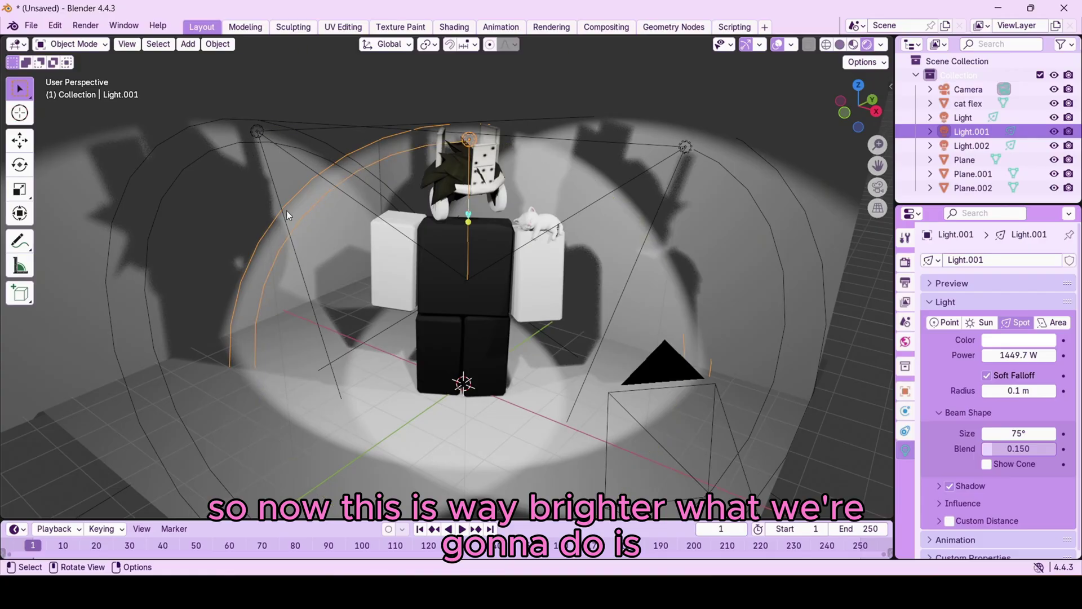
left_click_drag(884, 120, 845, 116)
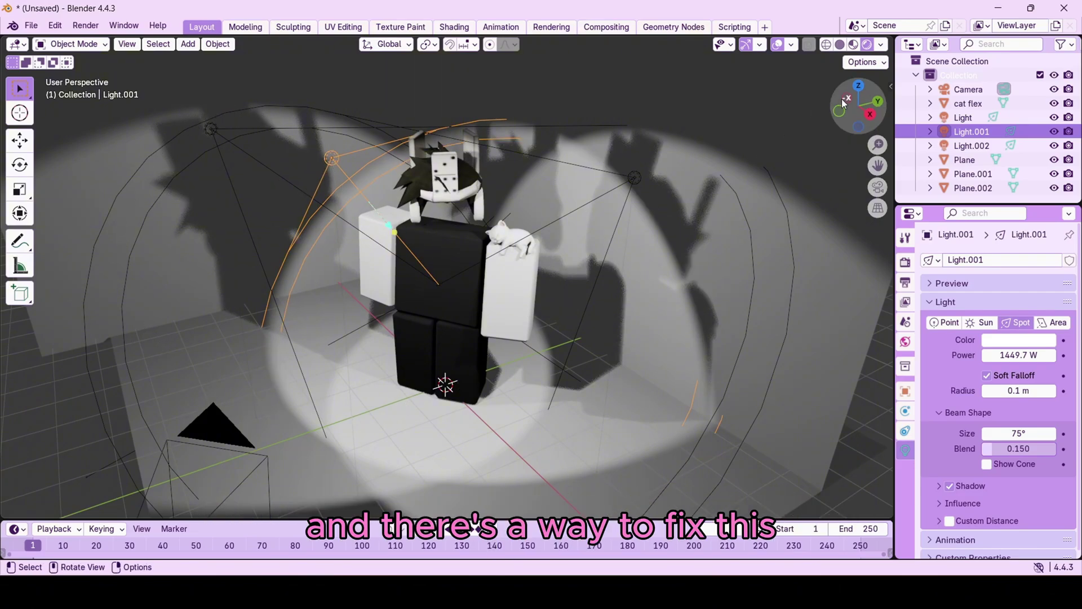
left_click_drag(840, 99, 792, 109)
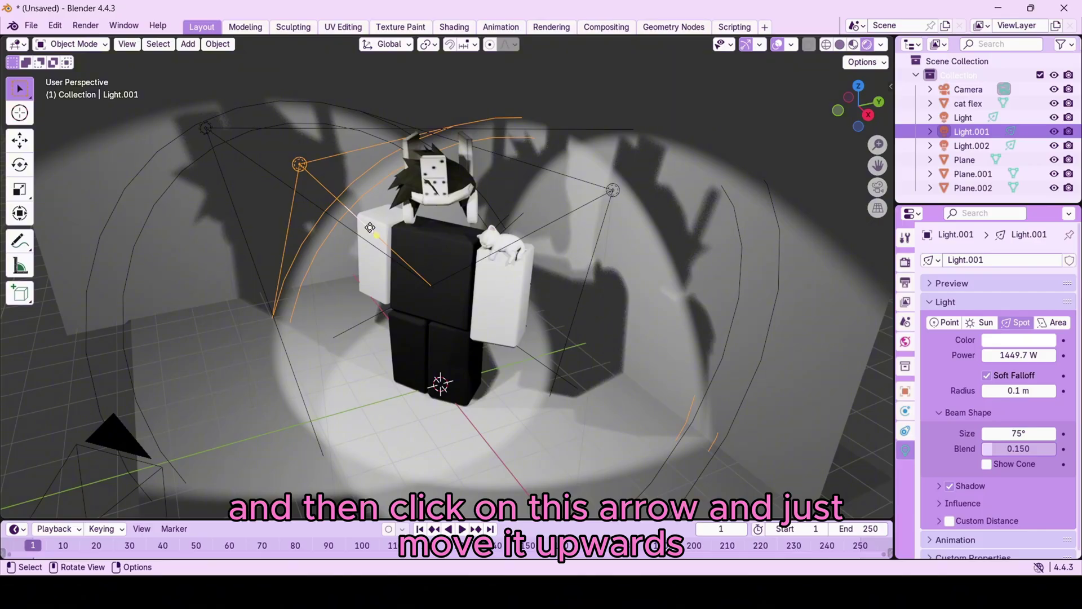
- Narrow spot sizes to 57° (Light.001), 49.3° (Light), 48.8° (Light.002), then select all three
left_click_drag(370, 227, 538, 186)
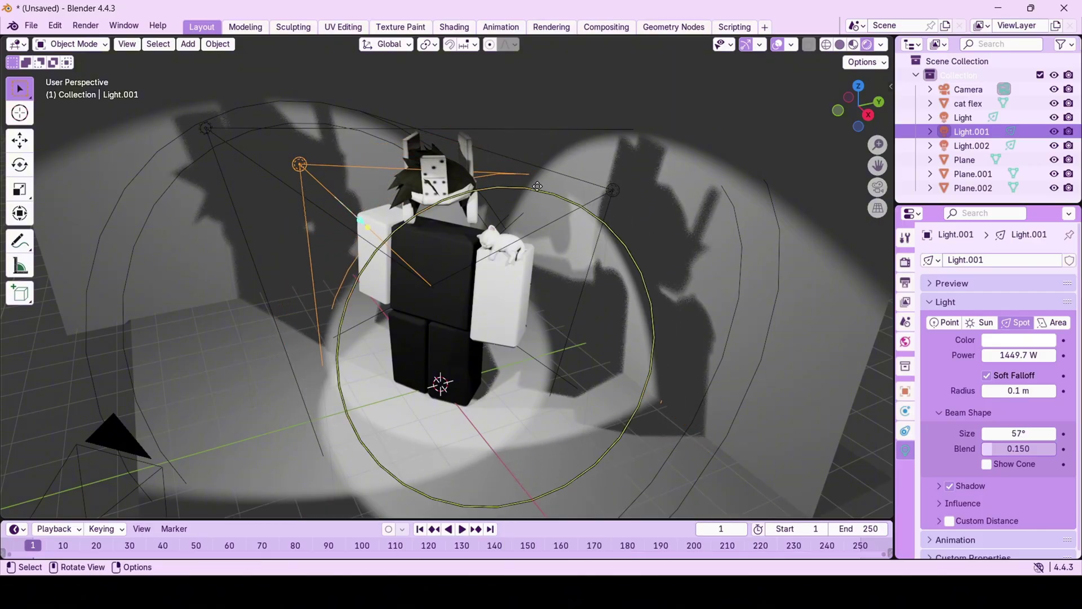
left_click(614, 190)
left_click_drag(517, 237, 536, 231)
left_click(206, 128)
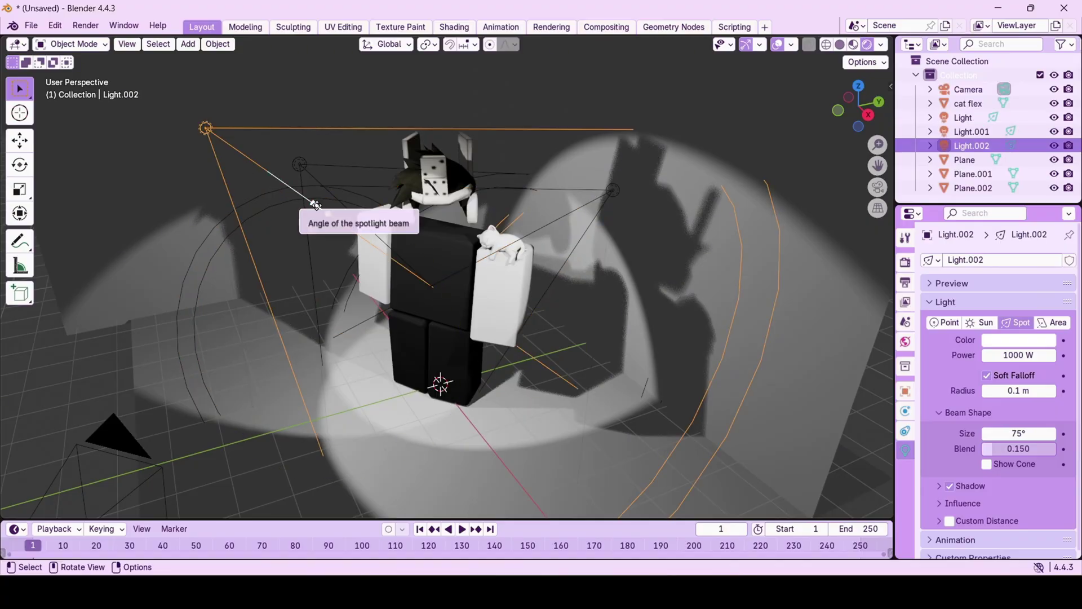
mouse_move(315, 205)
left_mouse_down()
mouse_move(293, 188)
mouse_move(302, 196)
left_mouse_up()
left_click_drag(858, 104, 846, 110)
left_click(415, 129, "shift")
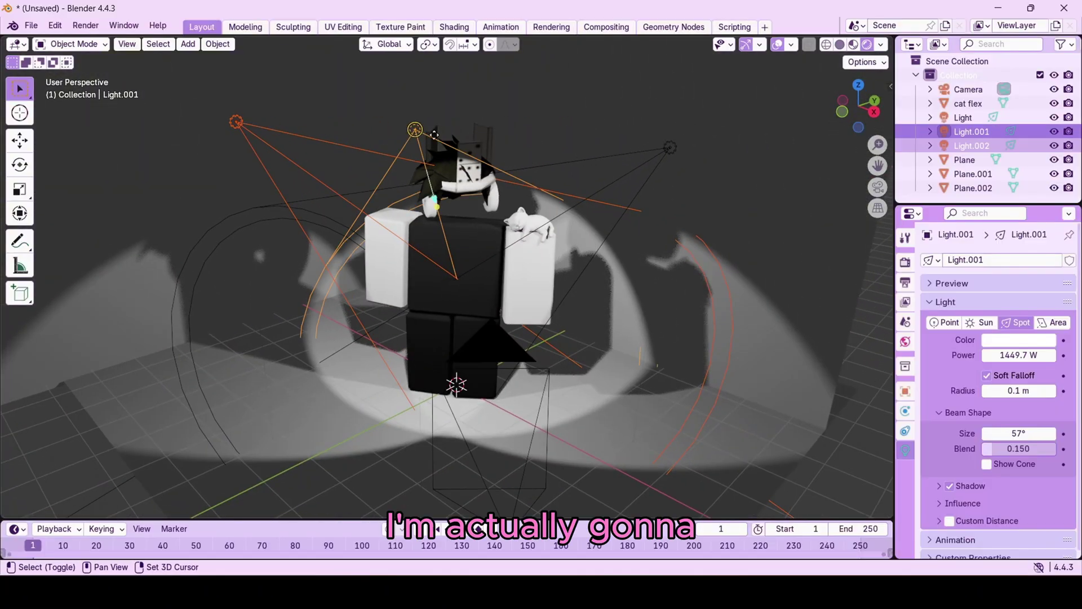
left_click(663, 149, "shift")
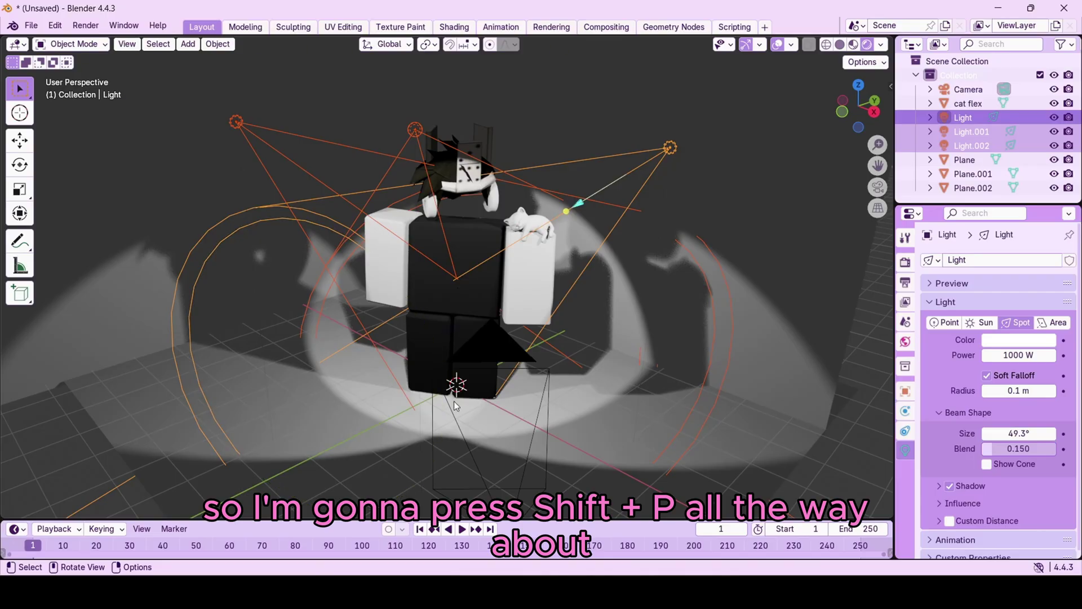
- Point all three selected spotlights at the avatar with Shift+P
right_click(454, 428)
key("shift+p")
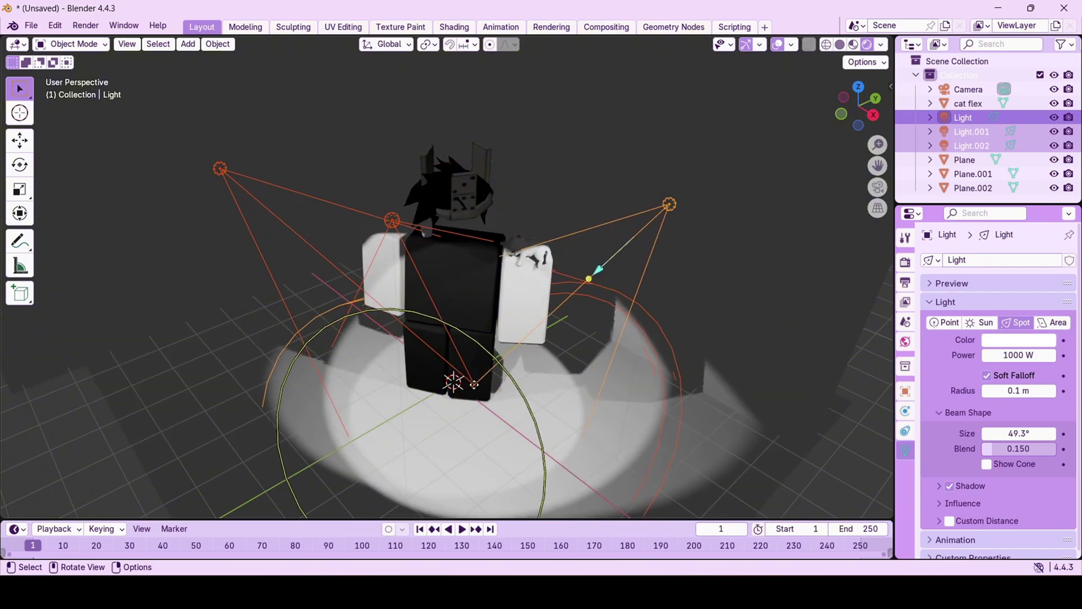
left_click(450, 397)
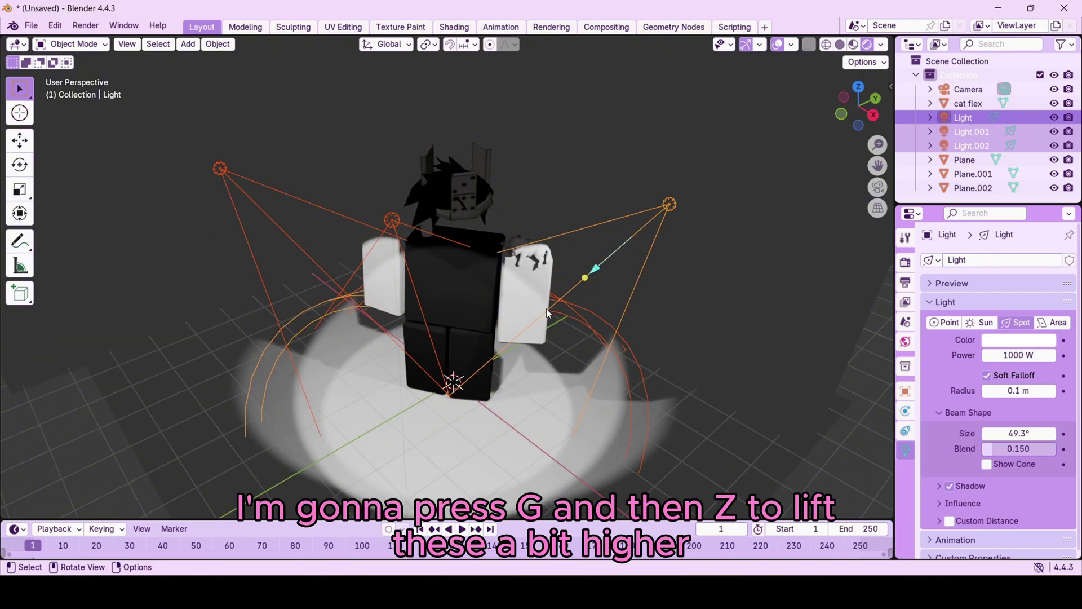
- Lift the three spotlights higher along the Z axis
key("g")
key("z")
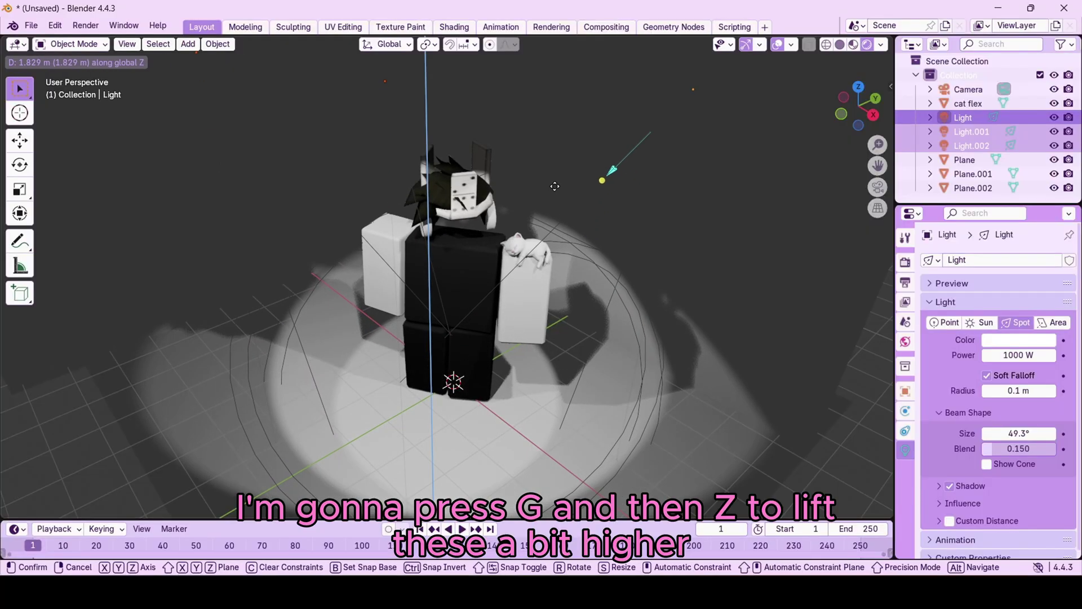
left_click(556, 191)
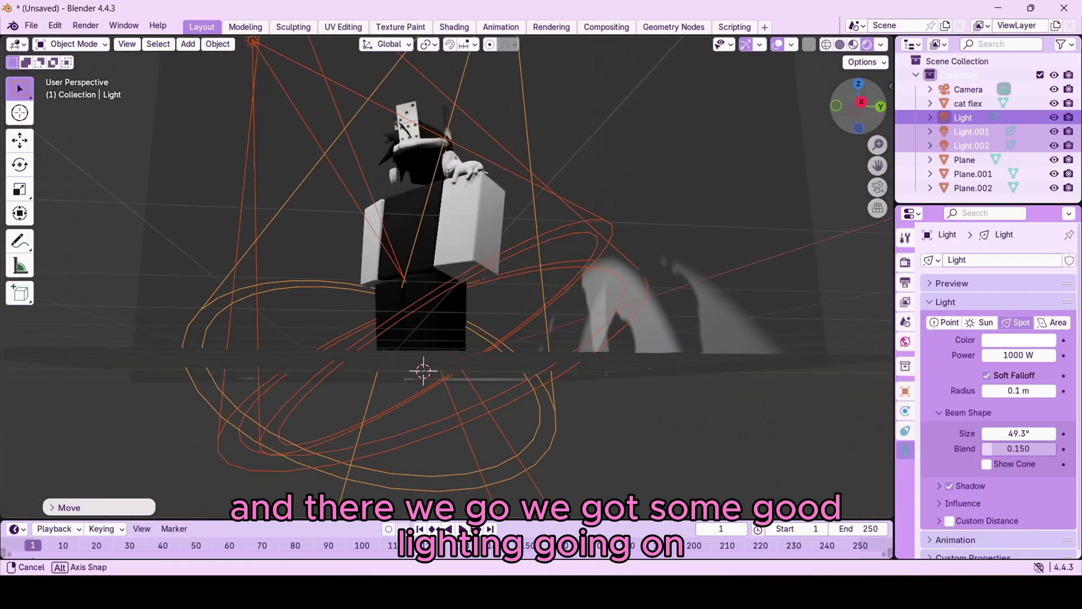